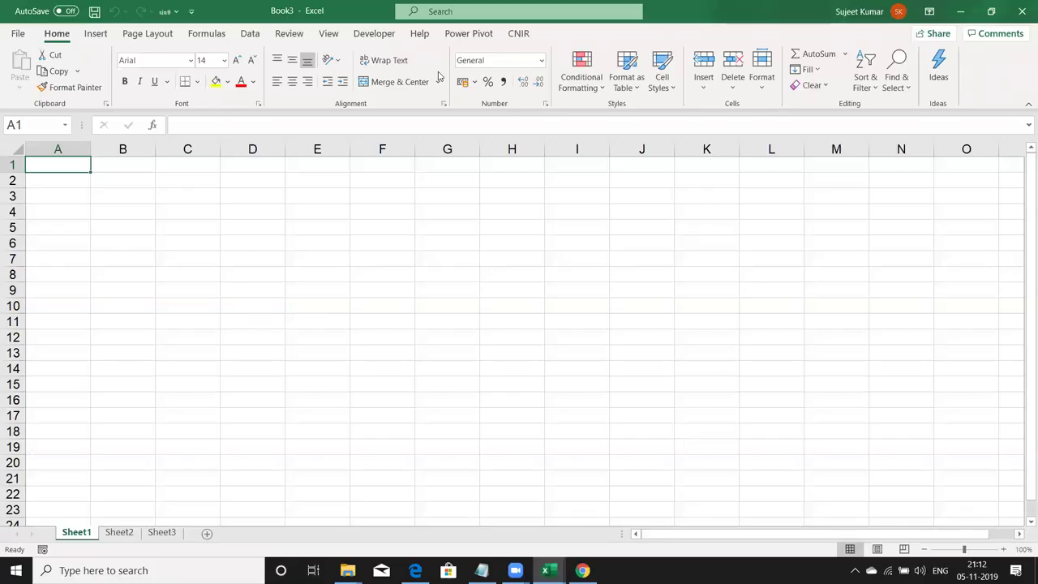
- List the operators =, >, <, >=, <=, <> down cells F1:F6
key("Down")
key("Down")
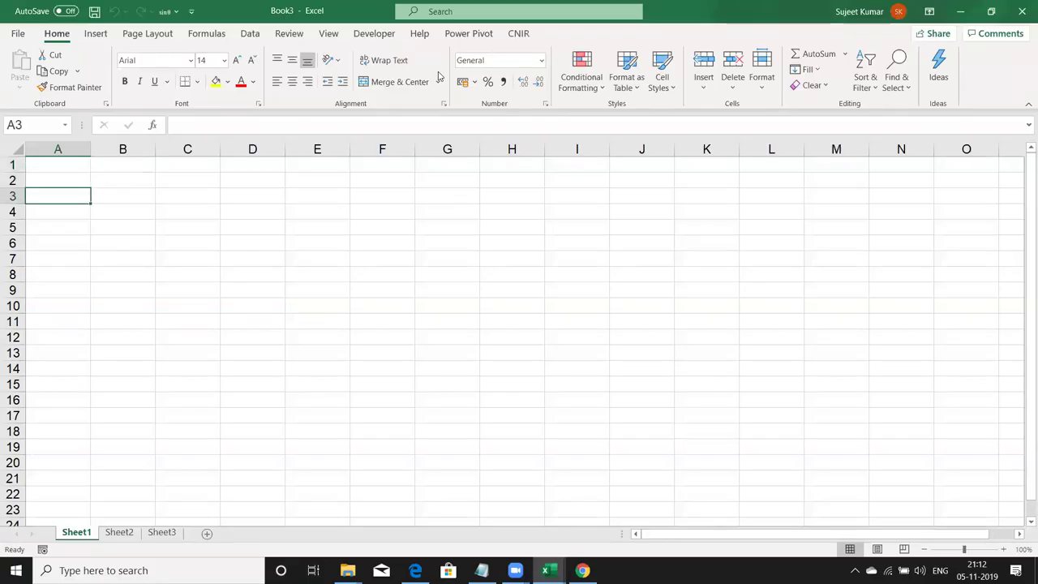
key("Right")
key("Right")
key("Right")
key("Right")
key("Up")
key("Up")
key("Right")
type("=")
key("Return")
type(">")
key("Return")
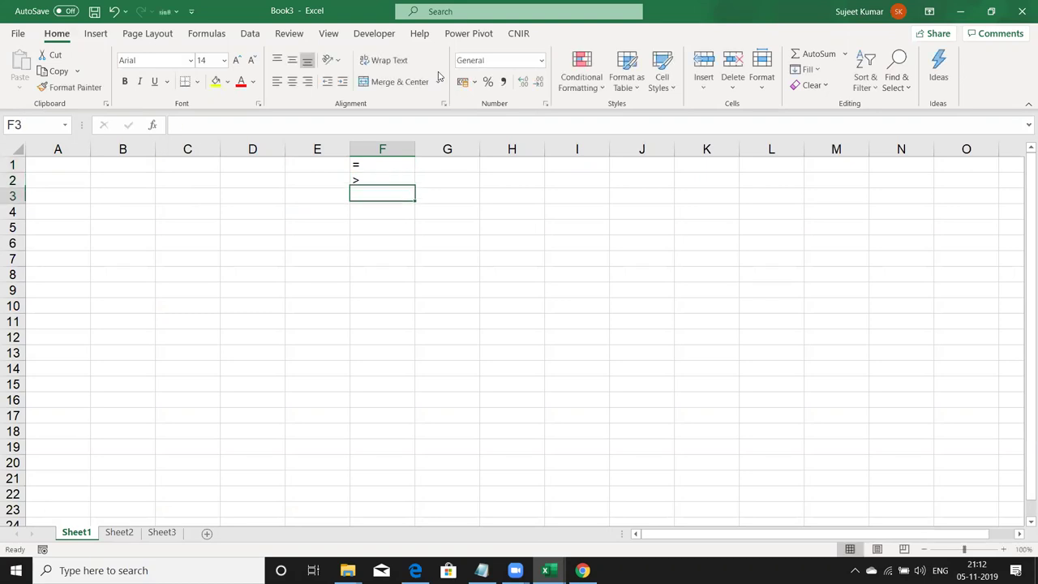
type("<")
key("Return")
type(">")
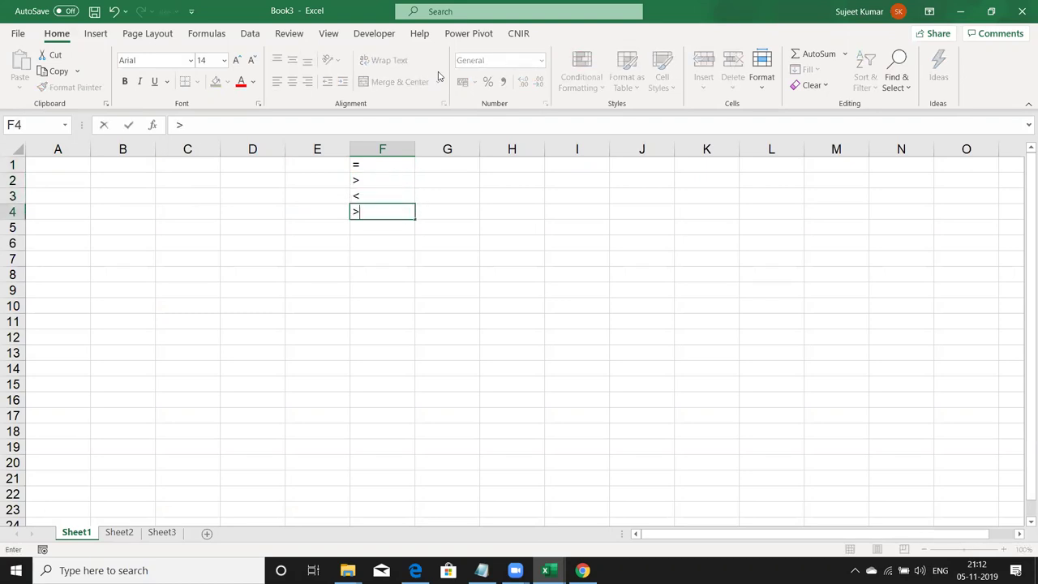
type("=")
key("Return")
type("<=")
key("Return")
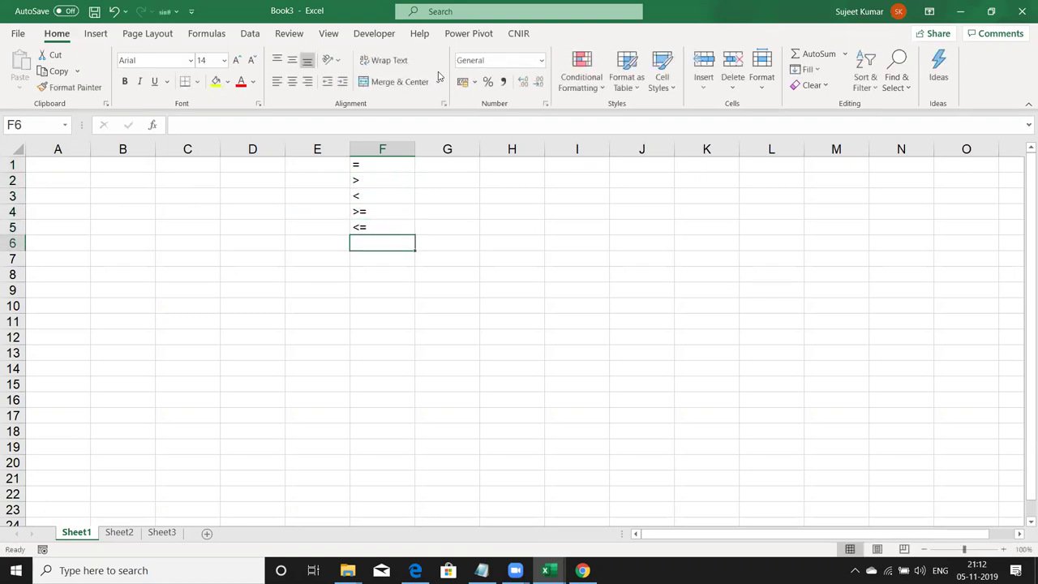
type("<>")
key("Return")
key("Up")
key("ctrl+Up")
key("ctrl+shift+Down")
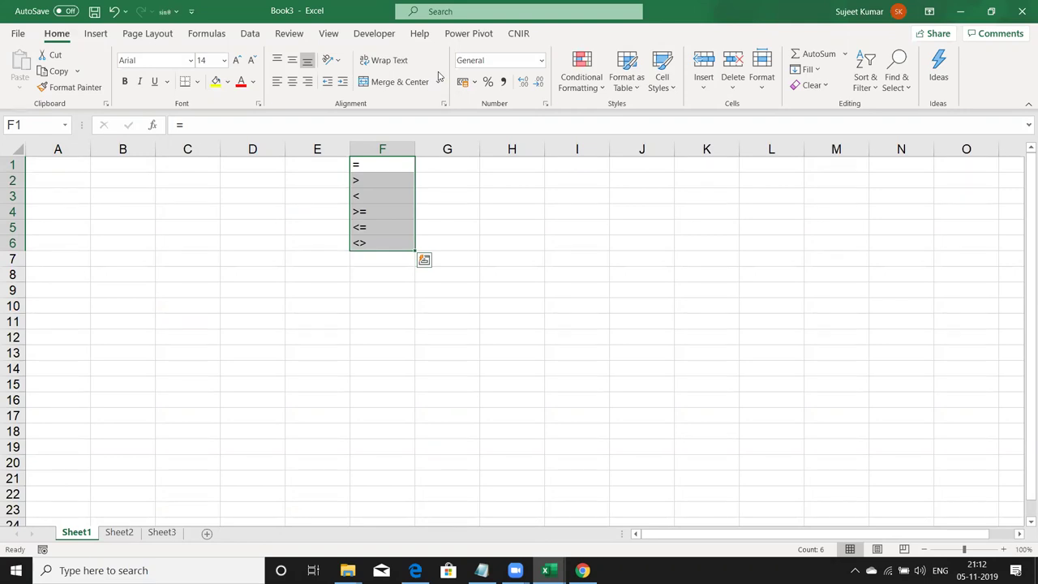
key("ctrl+shift+Up")
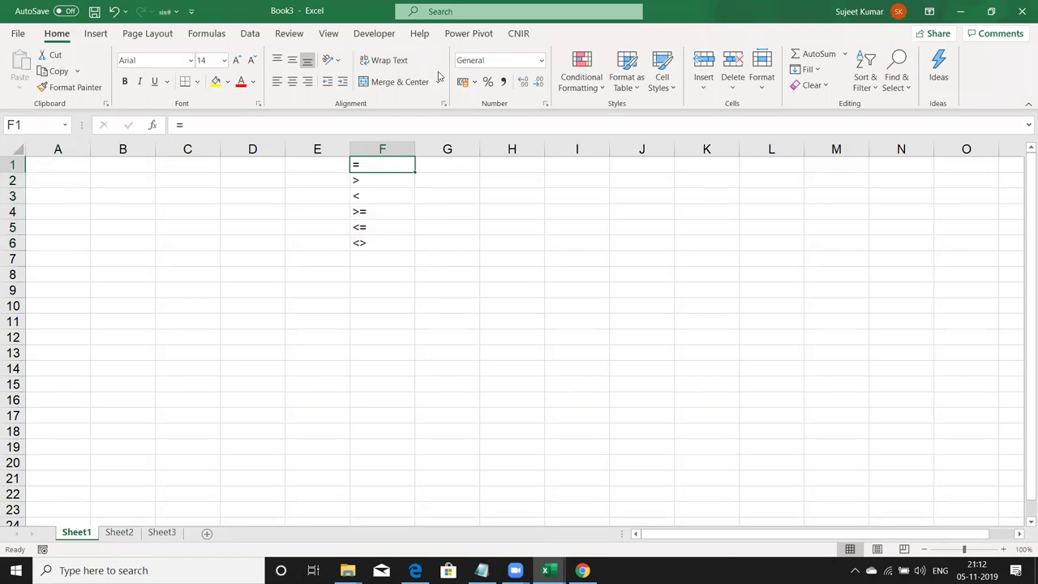
- Enter 85, 36, 52, 36, 63, 25, 65, 45 into A1:A8
key("ctrl+Home")
type("85 36")
key("Return")
type("52")
key("Return")
type("36 63")
key("Return")
type("25")
key("Return")
type("65")
key("Return")
type("45")
key("Return")
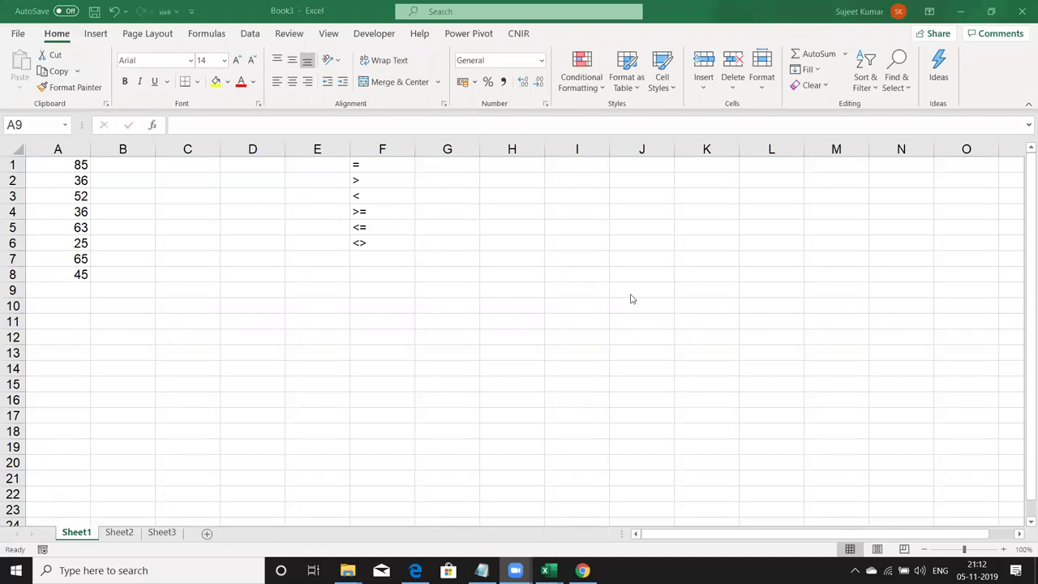
- Enter 85 in A9 and 25 in A10
left_click(228, 198)
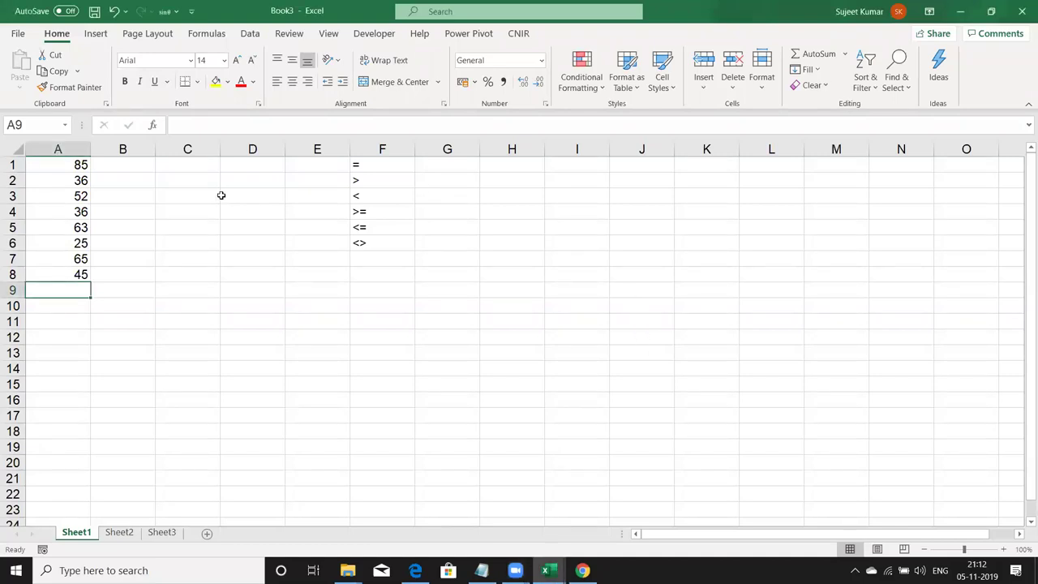
type("85")
key("Return")
type("25")
key("Return")
- Start a new formula with = in cell B1
key("Up")
key("ctrl+Home")
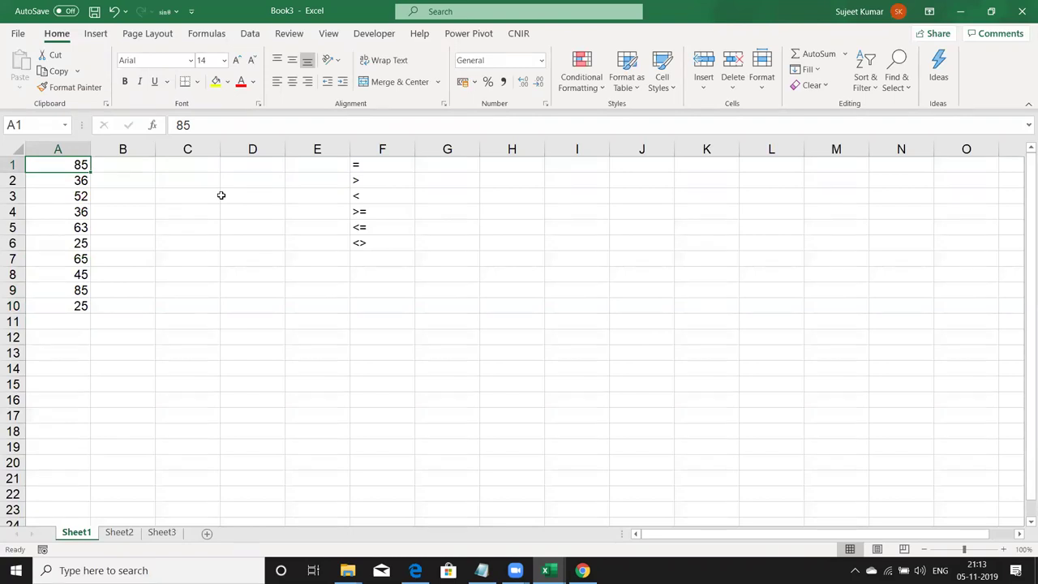
key("Right")
type("=")
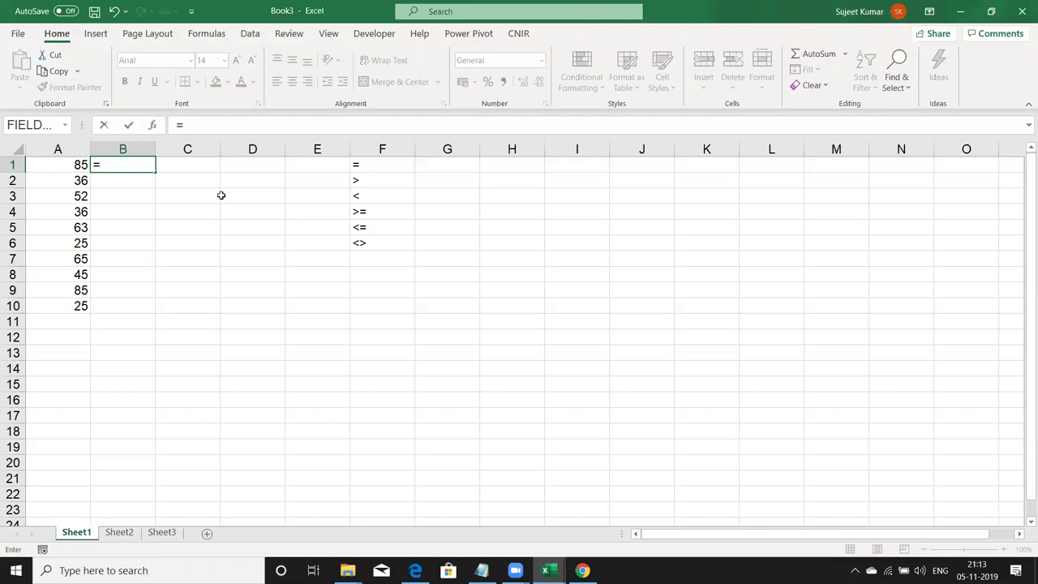
- Enter the test =A1>50 in B1
key("Left")
type(">50")
key("ctrl+Return")
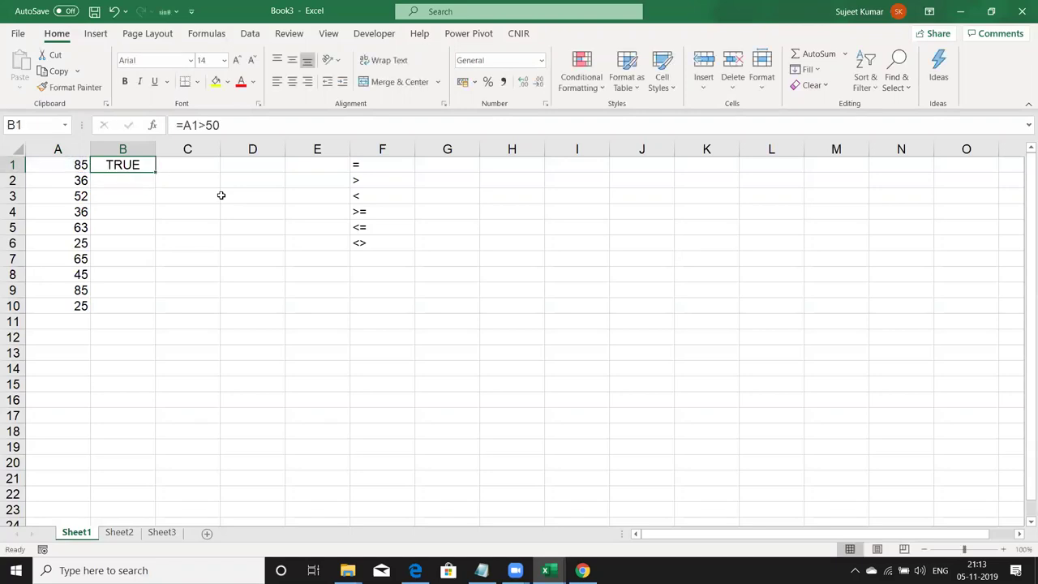
key("F2")
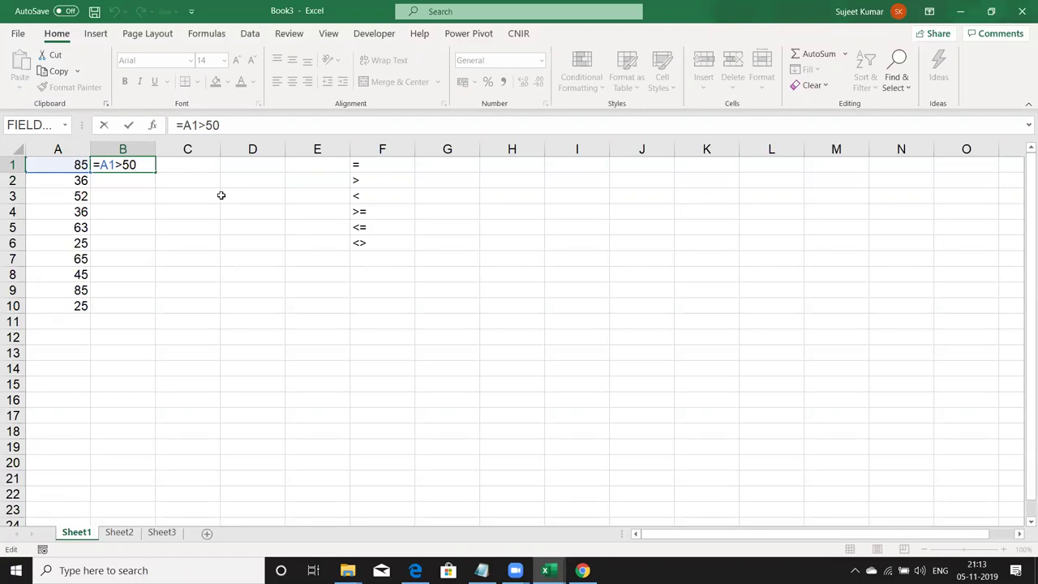
key("Return")
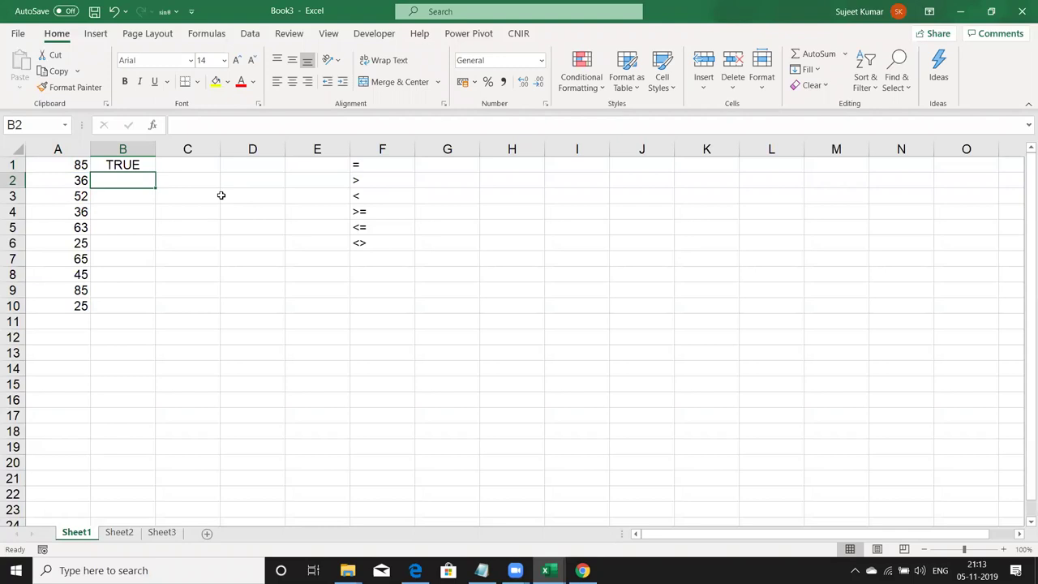
- Fill the B1 test down to B10 and check the TRUE/FALSE results
left_click(150, 166)
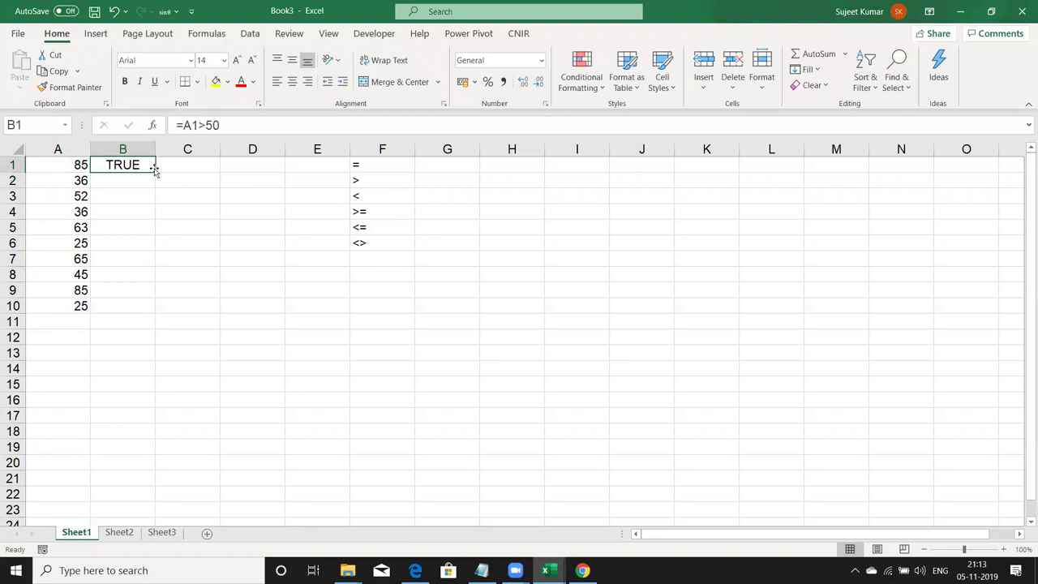
double_click(155, 171)
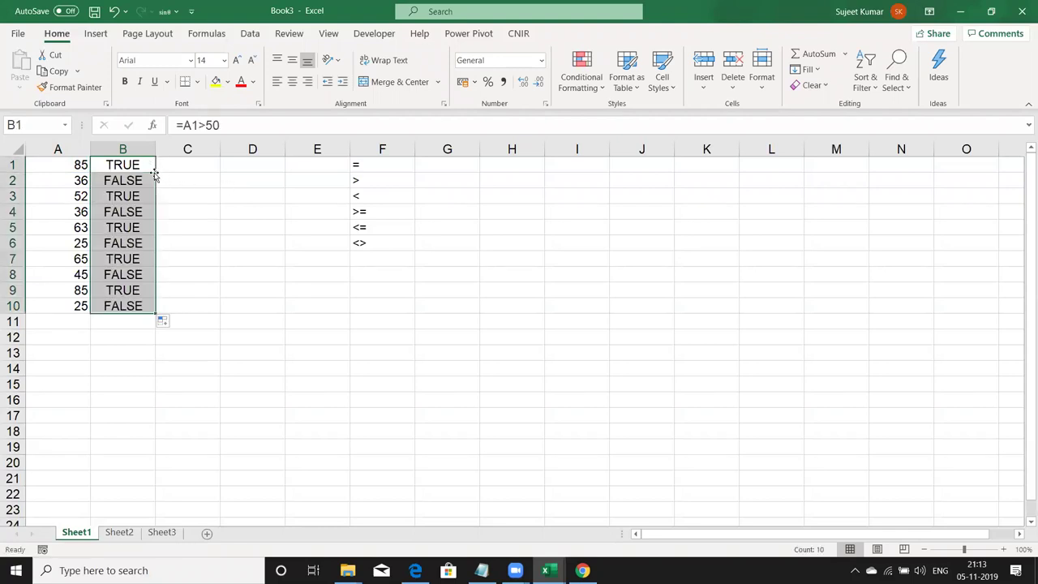
key("Down")
key("Down")
key("Left")
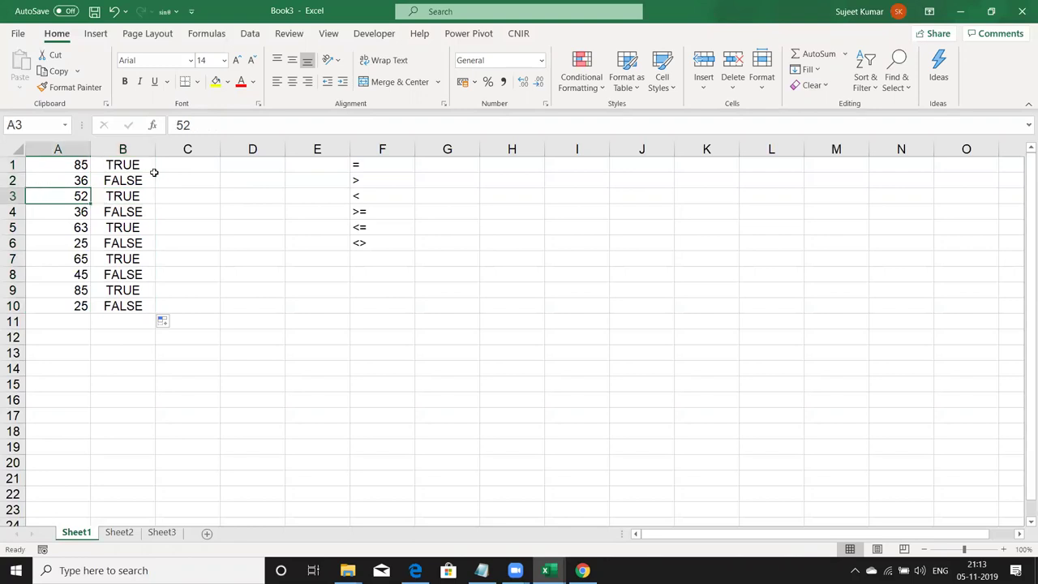
key("Up")
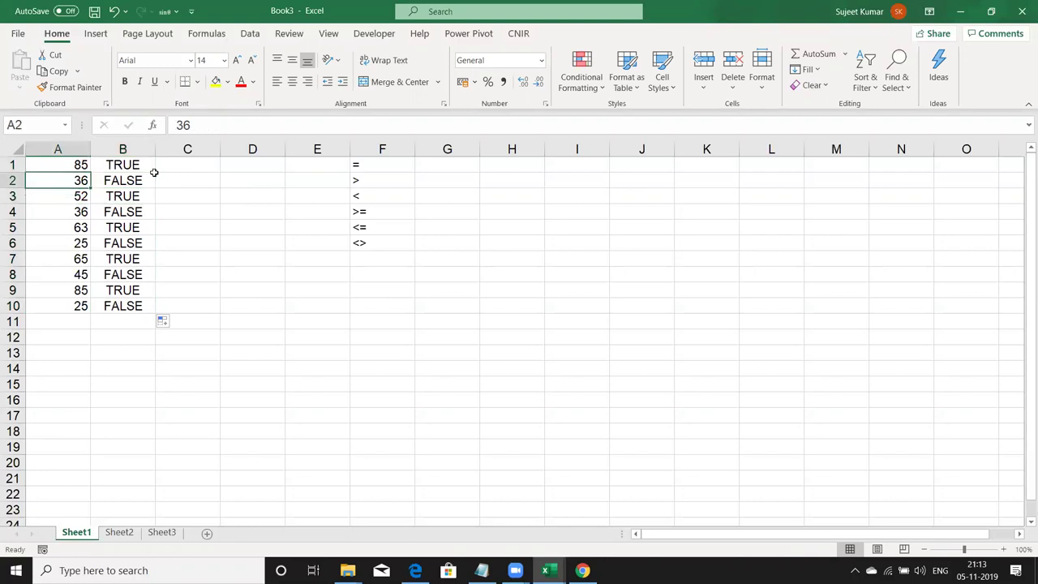
key("Up")
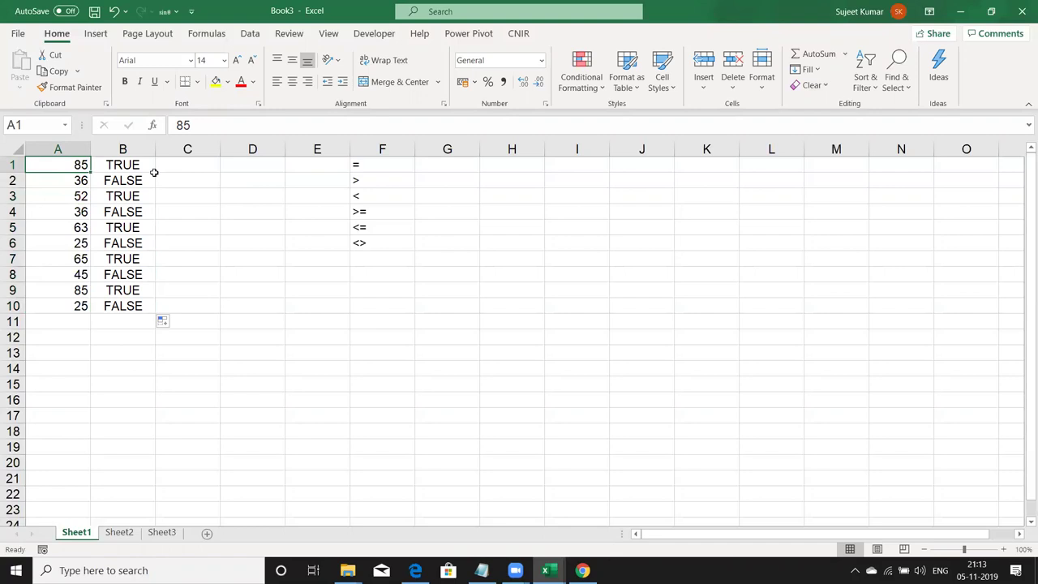
key("Right")
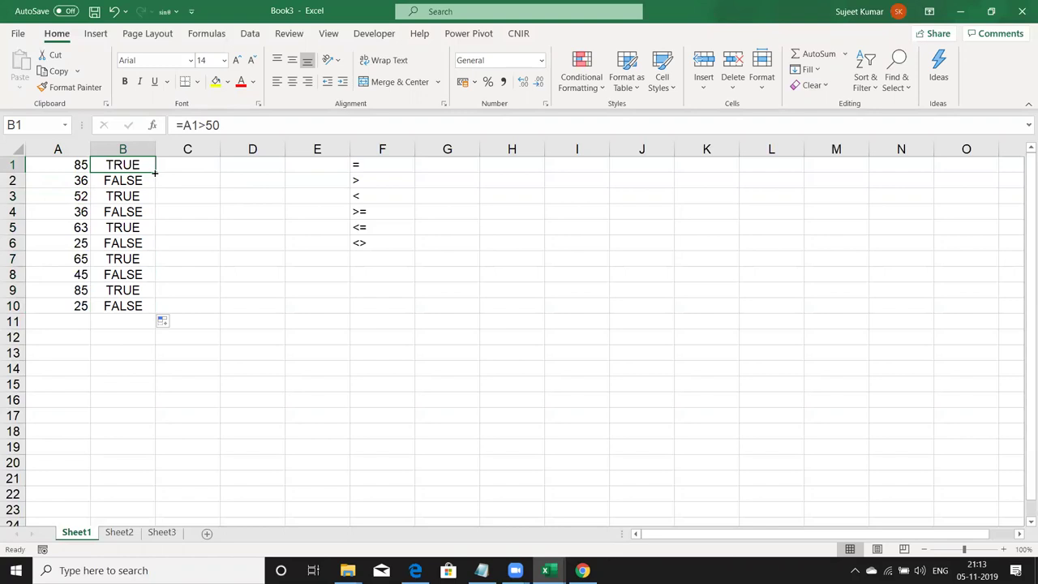
key("Right")
- Enter =IF(B1,"OK","Pending") in C1
type("=i")
key("Tab")
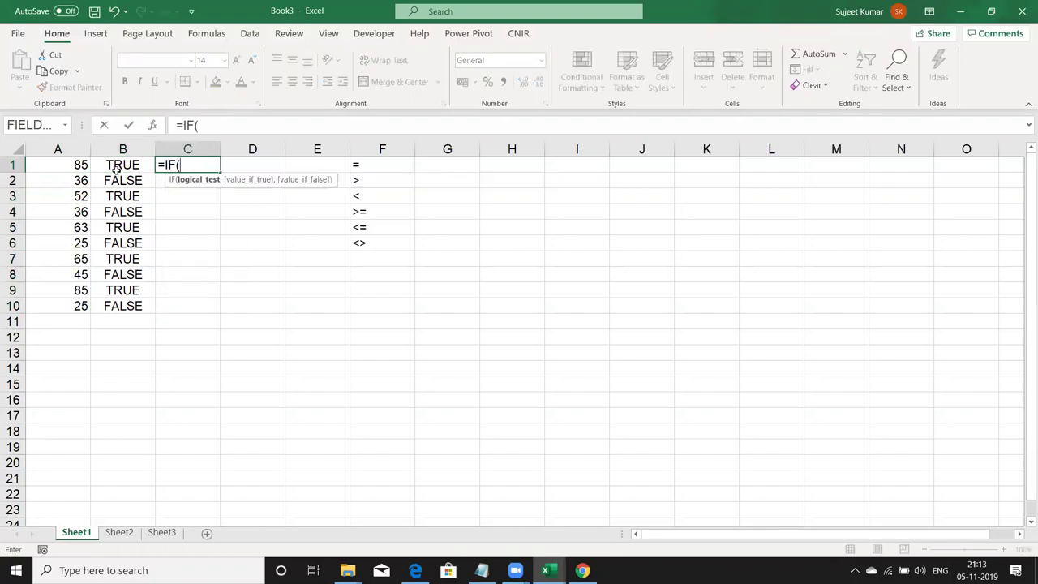
left_click(116, 167)
type(",\"OK\",\"Pending\")")
key("Return")
key("Up")
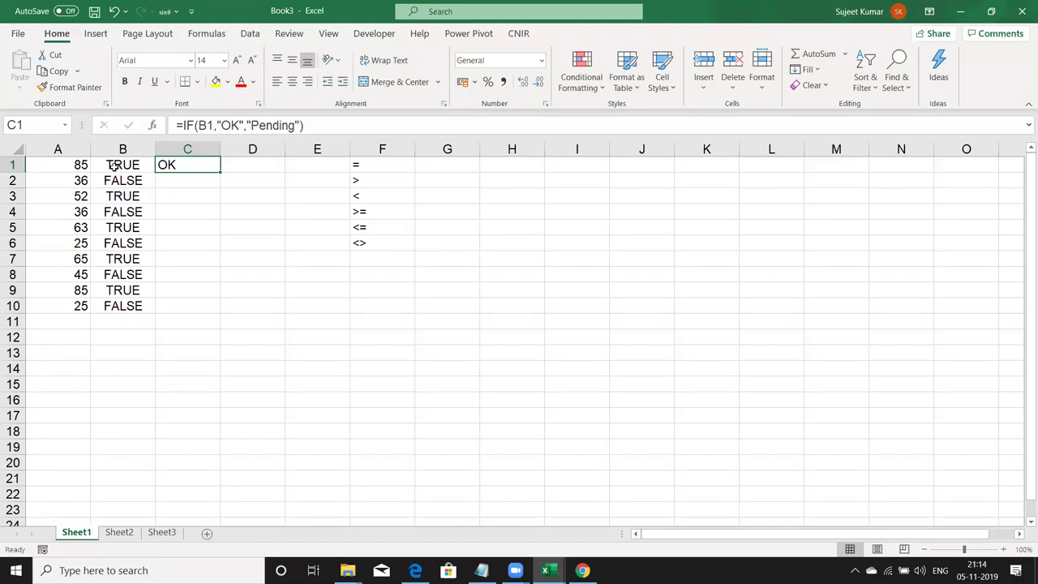
- Review the OK and Pending arguments, fill C1 down to C10, then undo the fill
key("F2")
key("Left")
key("Left")
key("Left")
key("Left")
key("Left")
key("Left")
key("Left")
key("Left")
key("Left")
key("Left")
key("Right")
key("Right")
key("Right")
key("Right")
key("shift+Right")
key("shift+Right")
key("shift+Right")
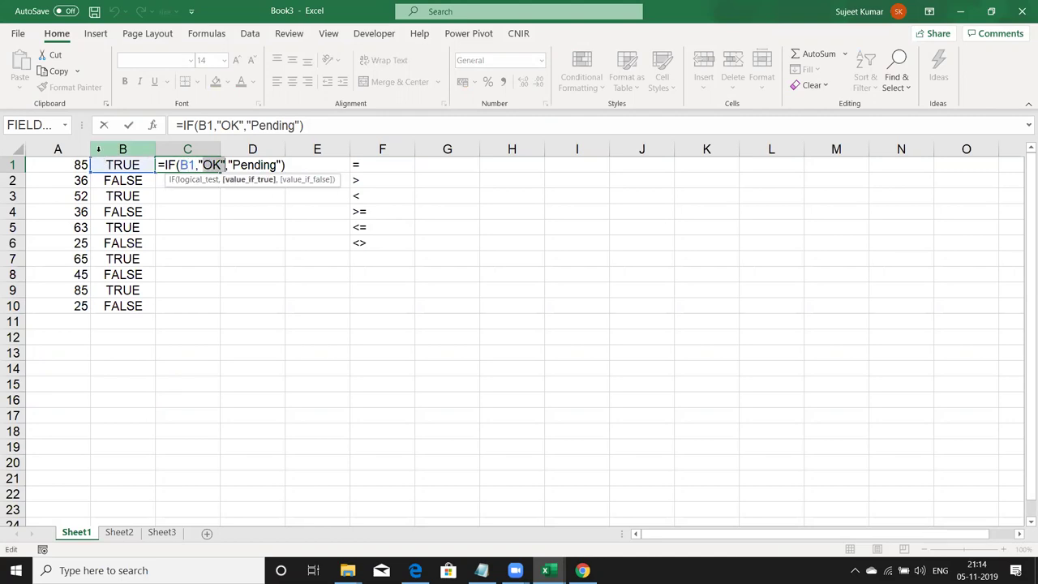
key("Right")
key("Right")
key("shift+Right")
key("shift+Right")
key("shift+Right")
key("shift+Right")
key("shift+Right")
key("shift+Right")
key("shift+Right")
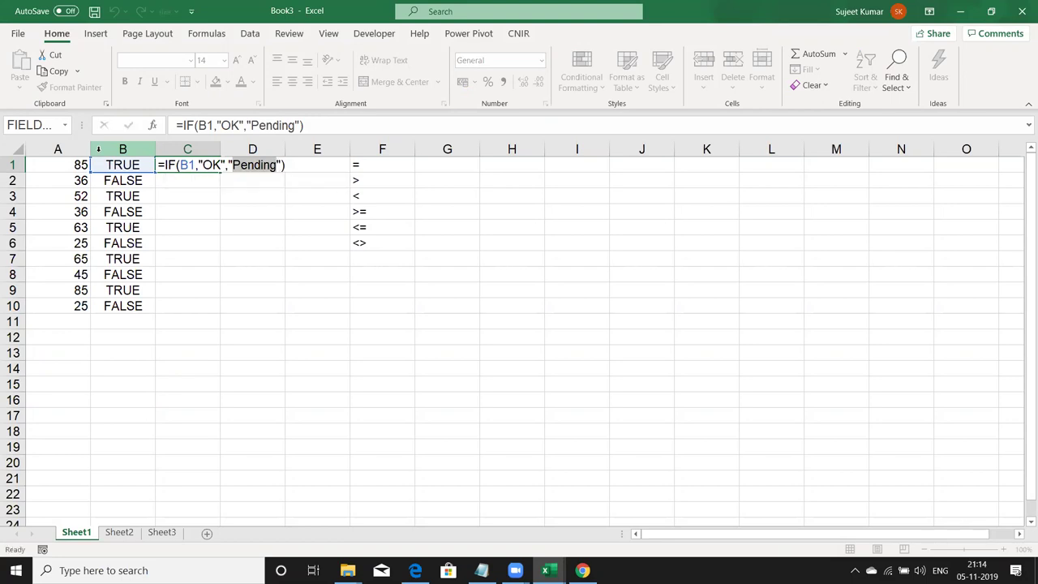
key("ctrl+Return")
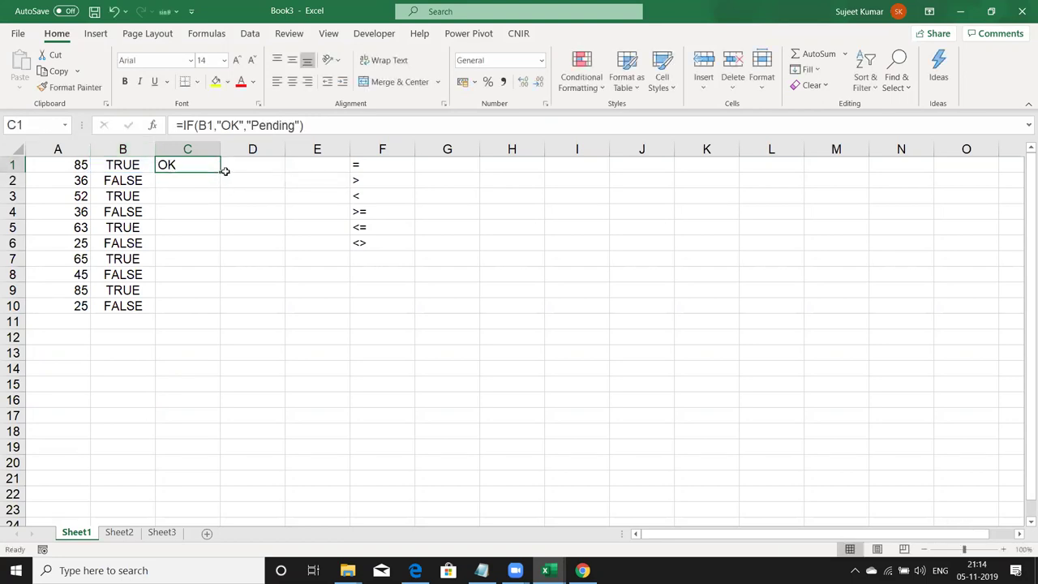
double_click(219, 171)
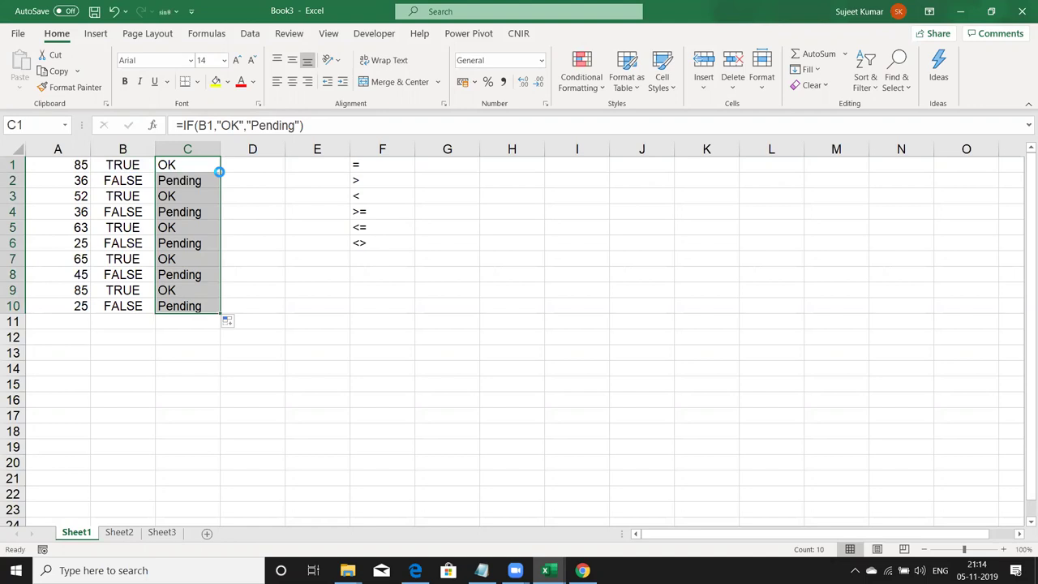
key("ctrl+z")
- Enter =IF(A2>=50,"OK","Pending") in C2, fixing the unfinished-formula error
left_click(218, 174)
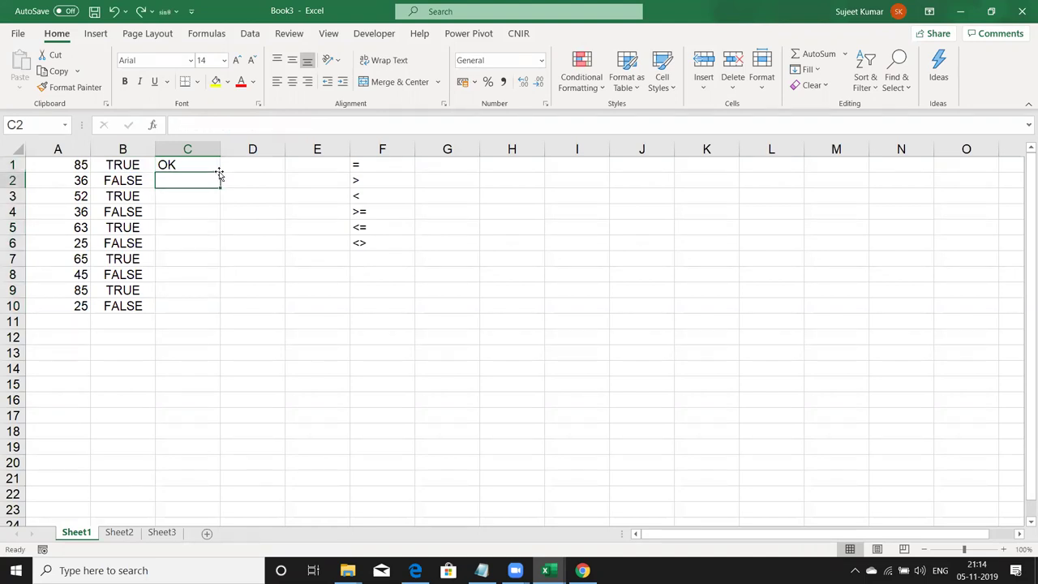
type("=IF(")
key("Left")
key("Left")
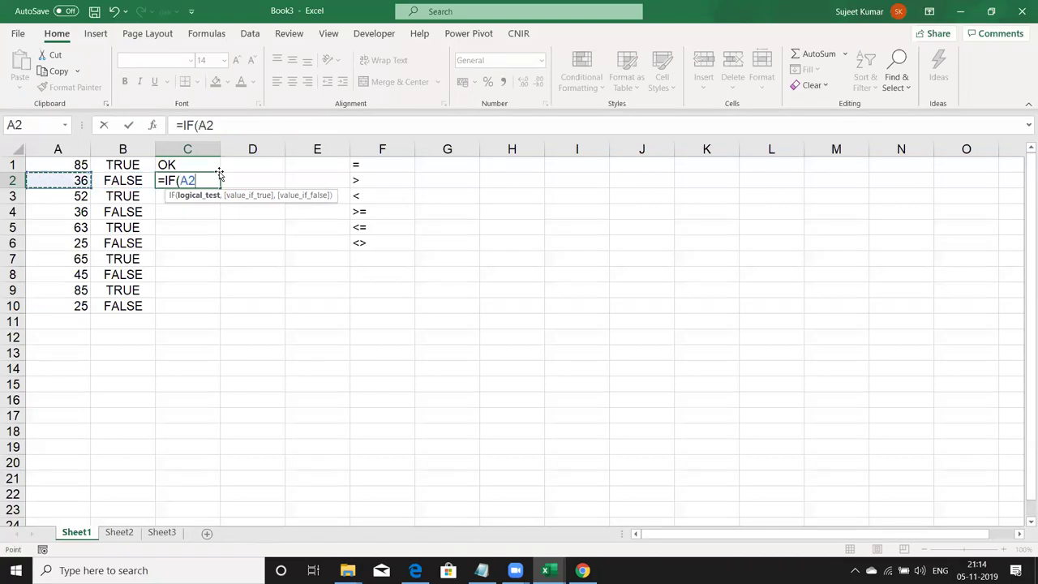
type(">=50,\"OK")
key("Return")
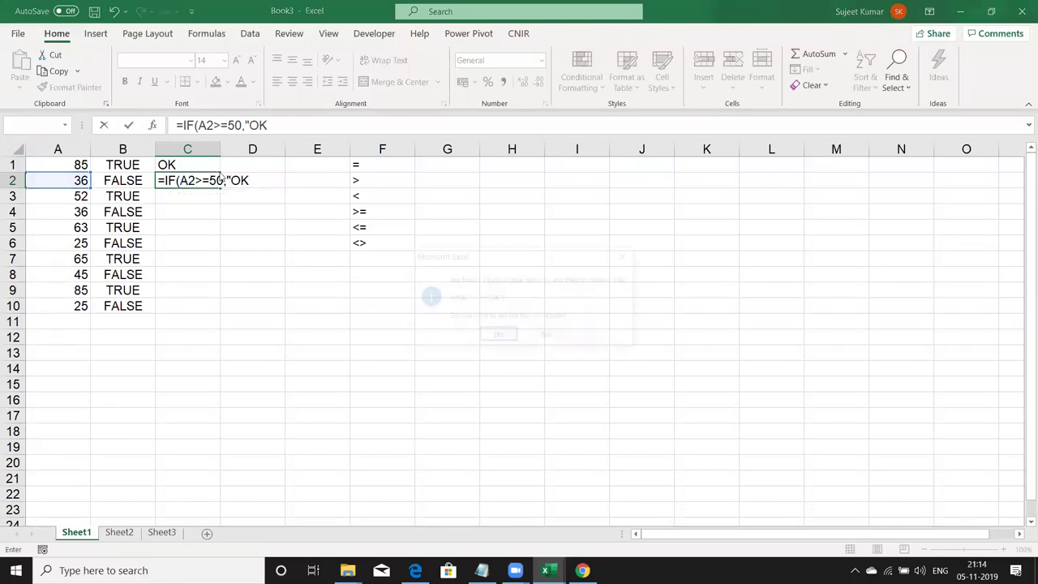
key("Escape")
key("Return")
key("Right")
type("\",\"Pending")
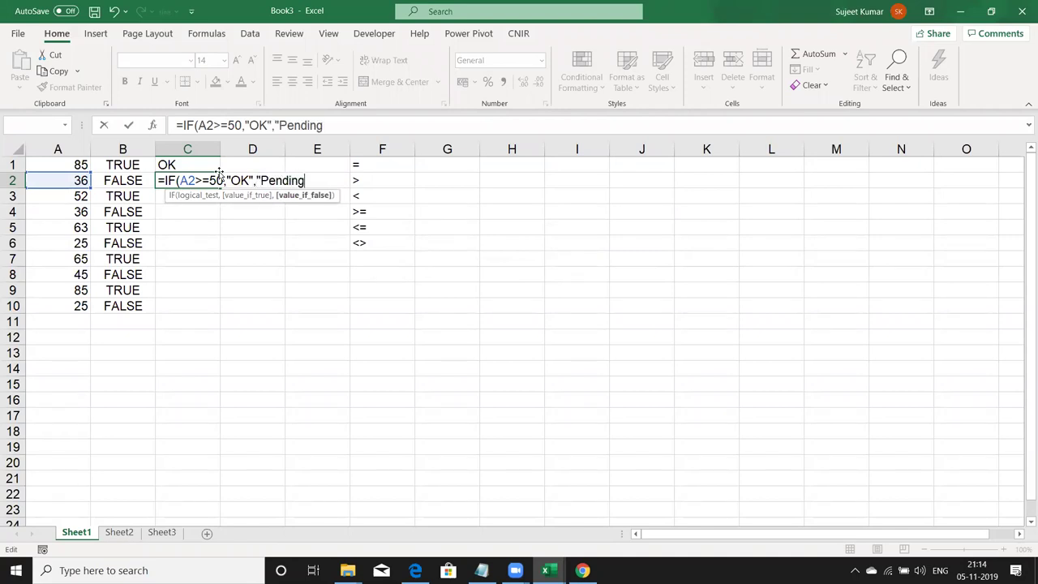
type("\")")
key("Return")
key("Up")
- Review the A2>=50 condition and fill C2 down through C10
key("F2")
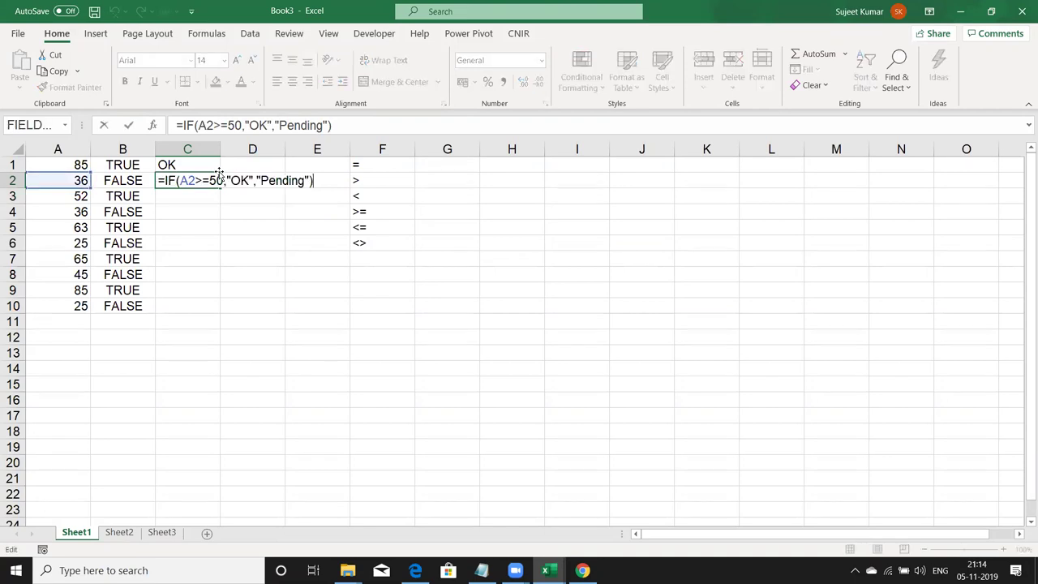
key("Left")
key("Left")
key("Left")
key("Left")
key("Left")
key("Left")
key("Left")
key("shift+Left")
key("shift+Left")
key("shift+Left")
key("shift+Left")
key("shift+Left")
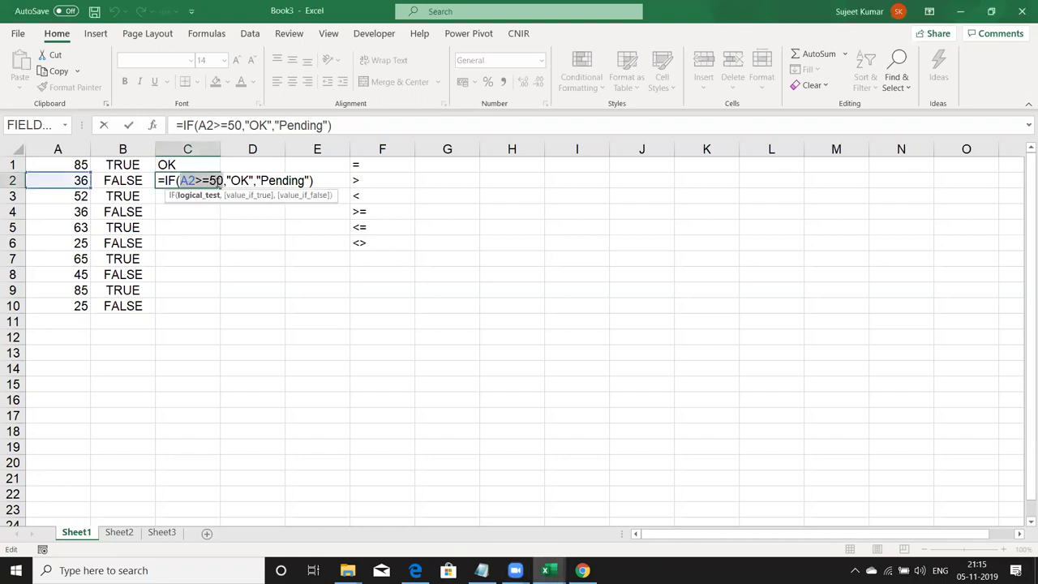
key("Return")
left_click(216, 181)
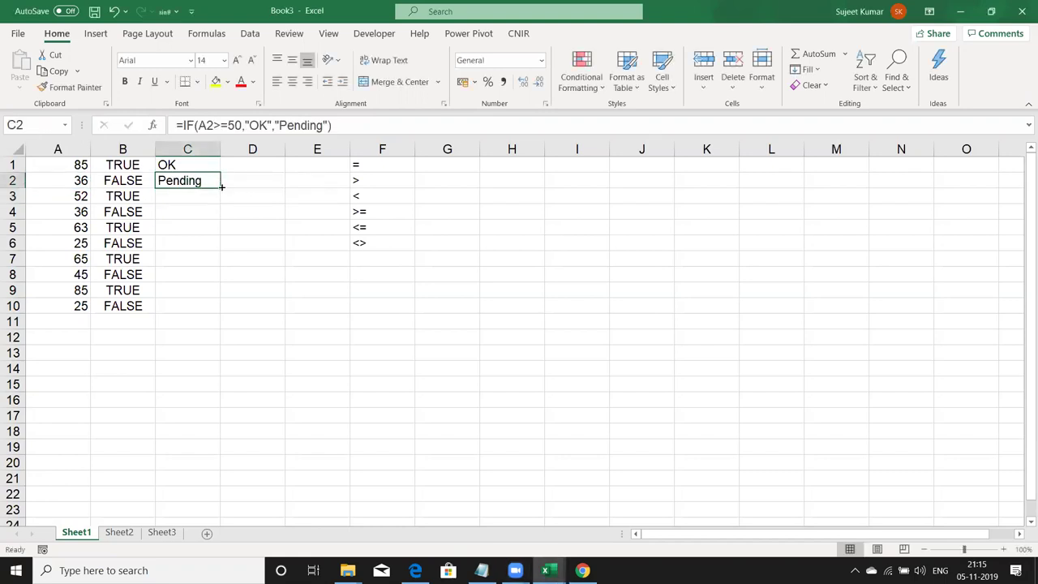
double_click(221, 186)
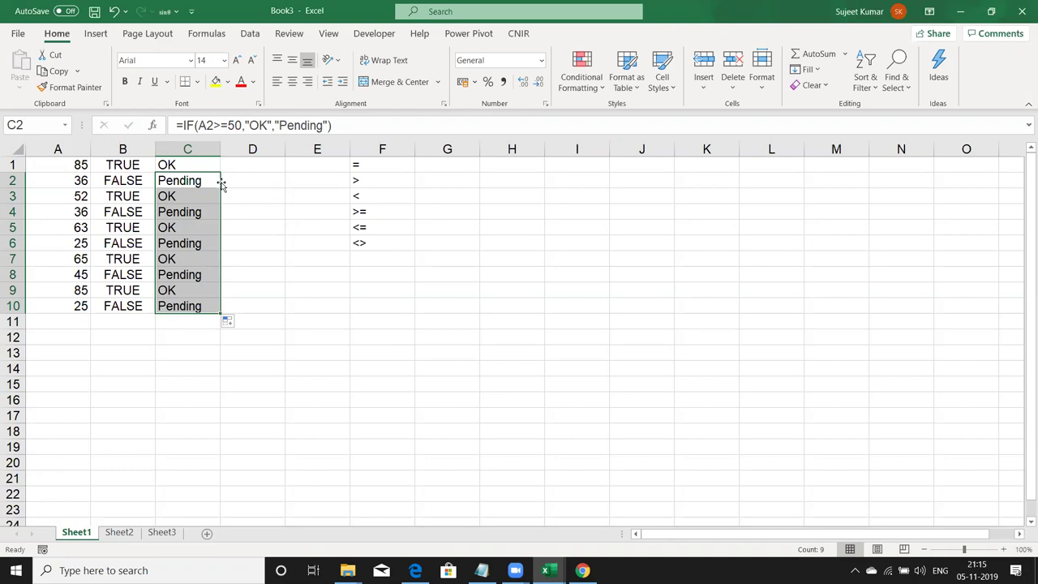
key("Right")
key("Right")
key("Right")
key("Right")
key("Down")
key("Down")
key("Down")
key("Down")
key("Down")
- Insert =IF( in G7 by picking IF from the autocomplete list
type("=")
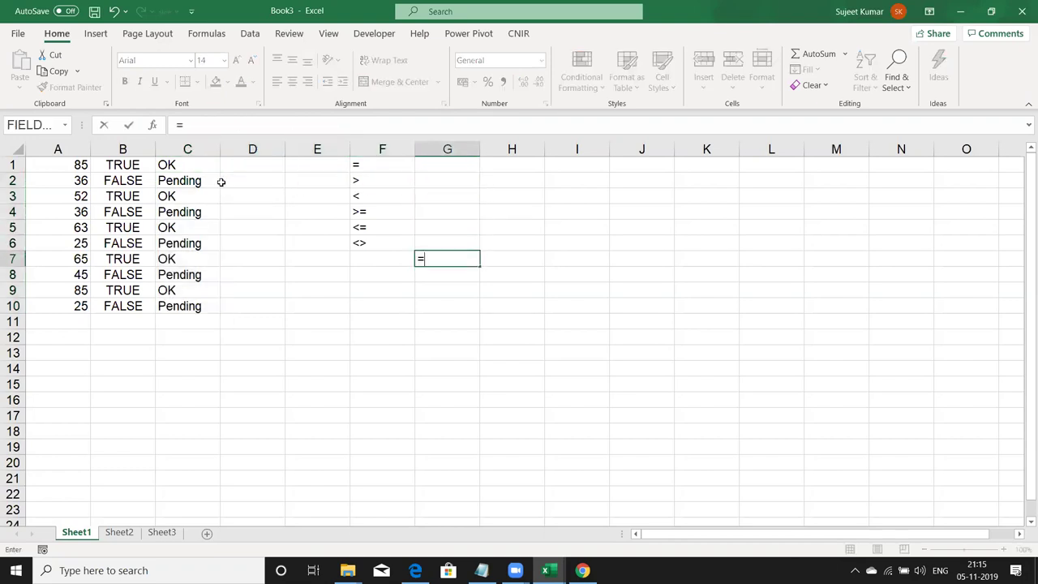
type("i")
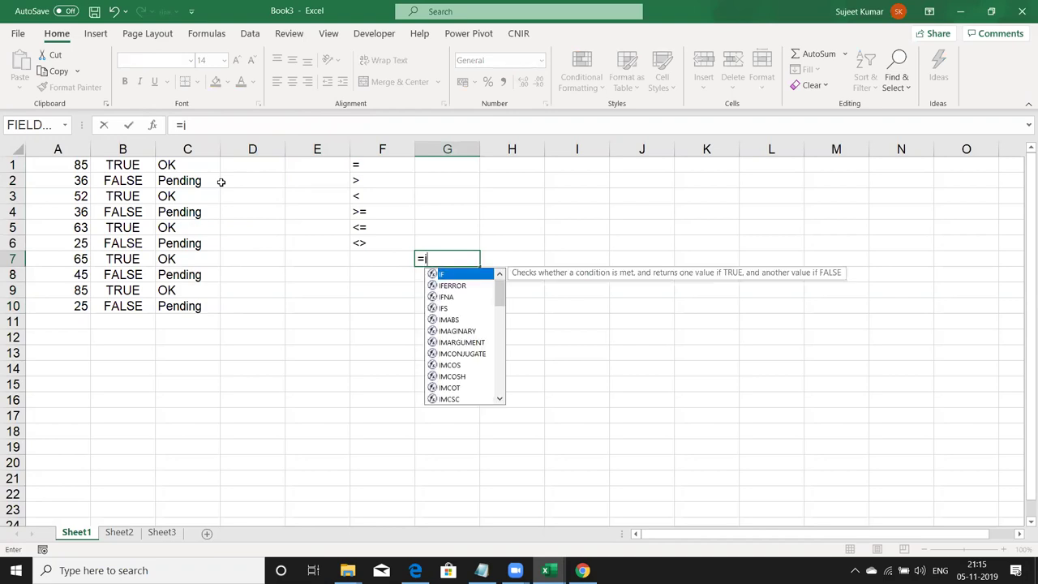
key("Down")
key("Down")
key("Up")
key("Up")
key("Down")
key("Up")
key("Down")
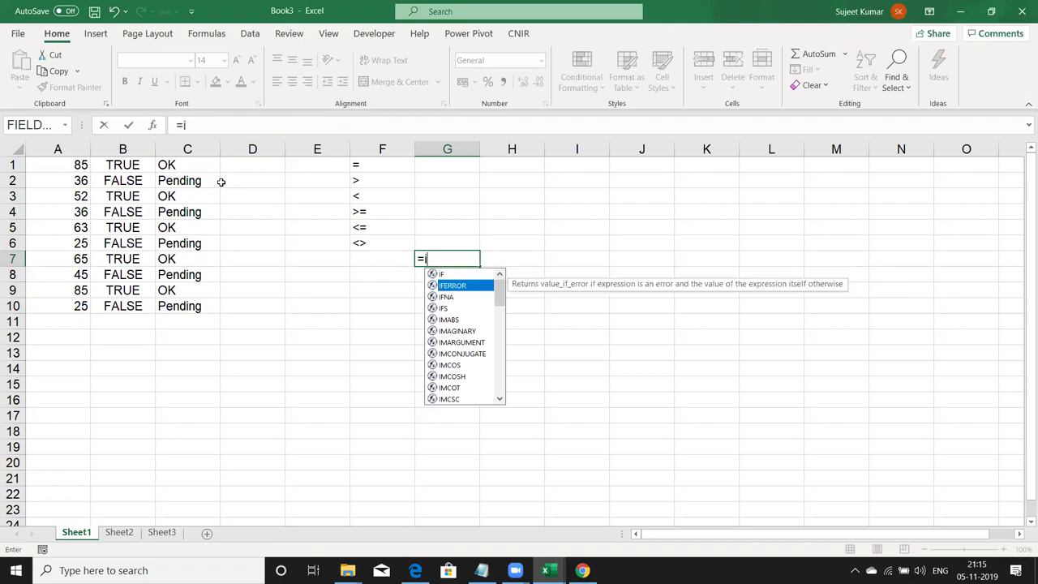
key("Down")
key("Down")
key("Up")
key("Up")
key("Up")
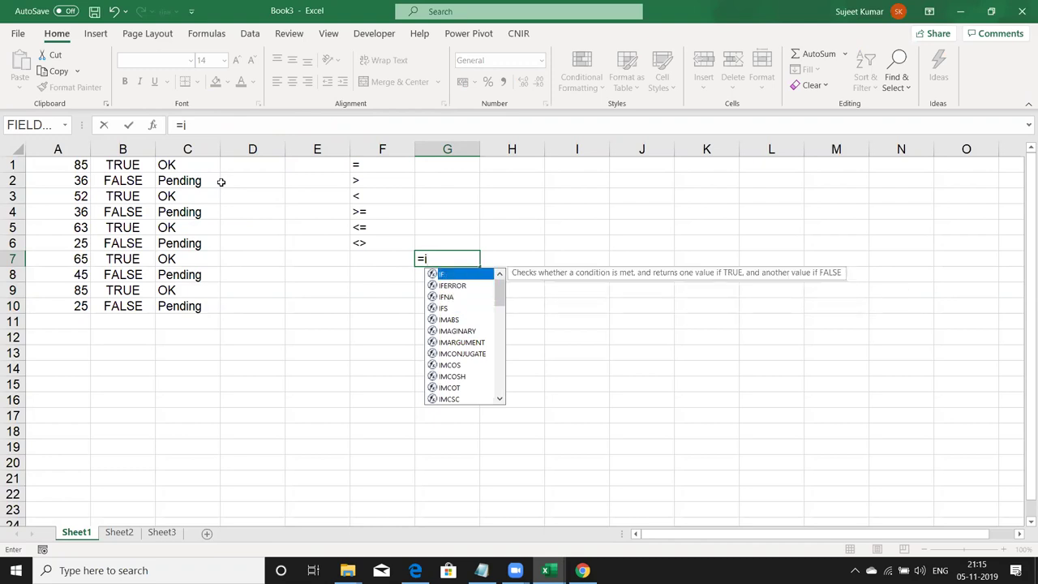
key("Tab")
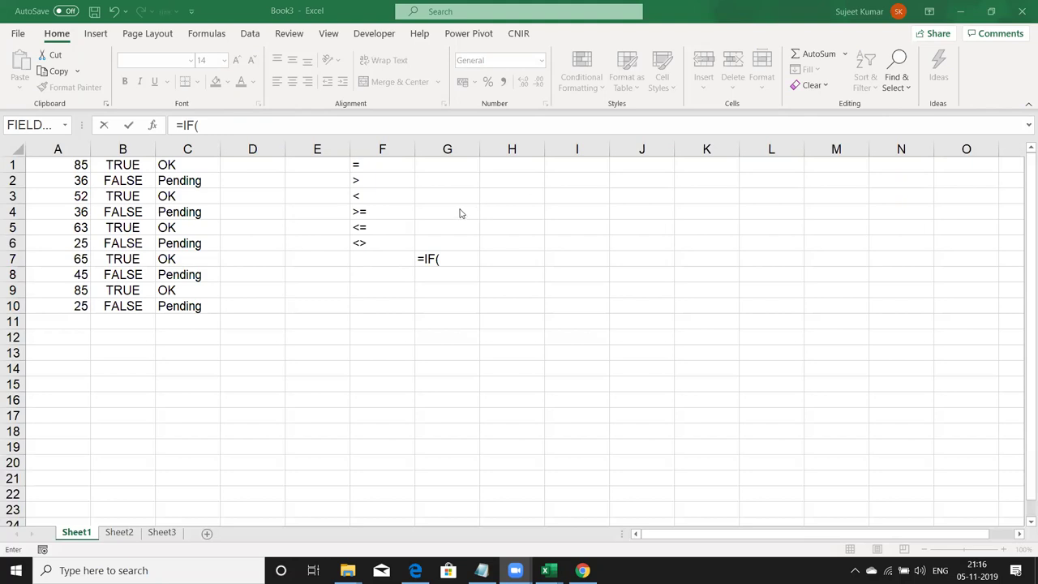
left_click(450, 257)
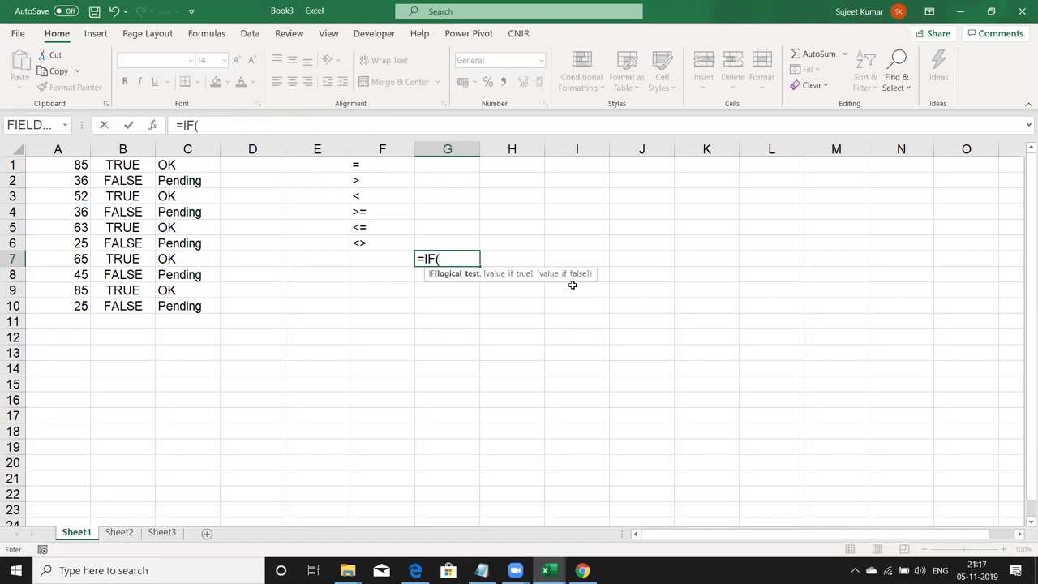
- Complete G7 as =IF(A7>50,), returning 0, and begin =VLOOKUP in G8
key("Return")
key("Return")
key("Return")
key("Return")
key("Return")
key("Return")
key("Return")
key("Return")
key("Return")
key("Return")
left_click(59, 260)
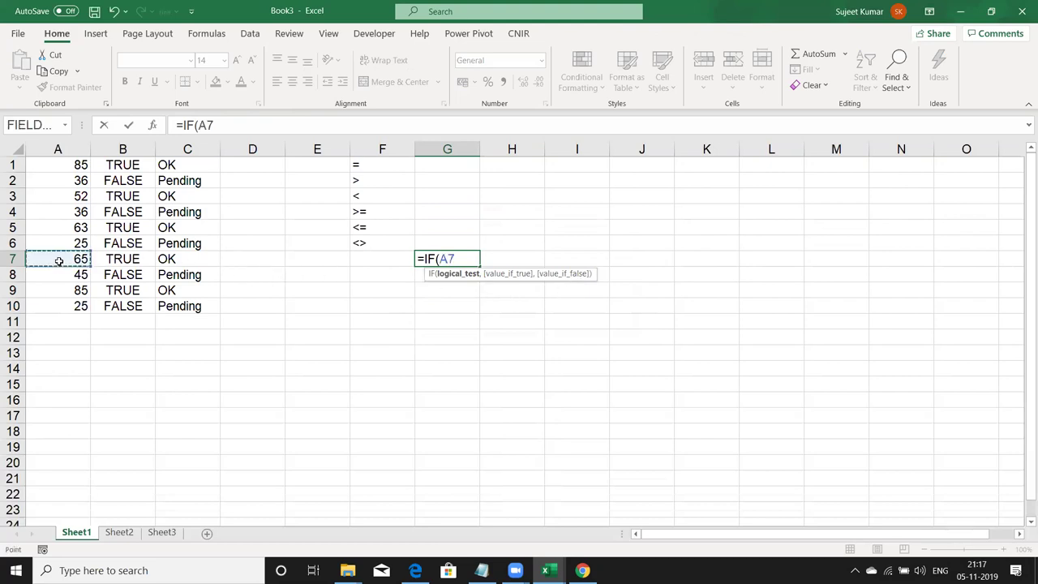
type(">50m,")
key("BackSpace")
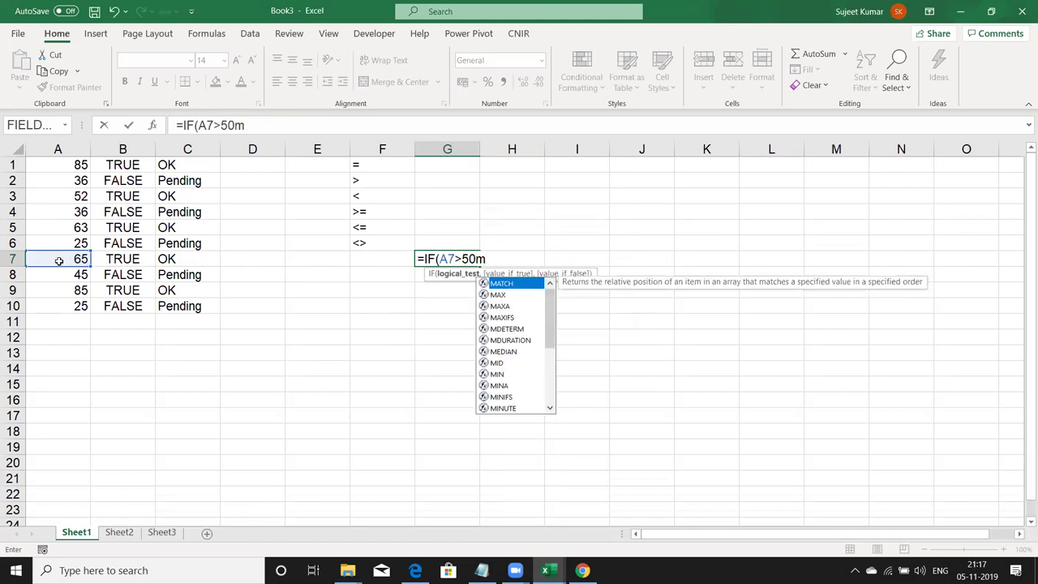
key("BackSpace")
type(",")
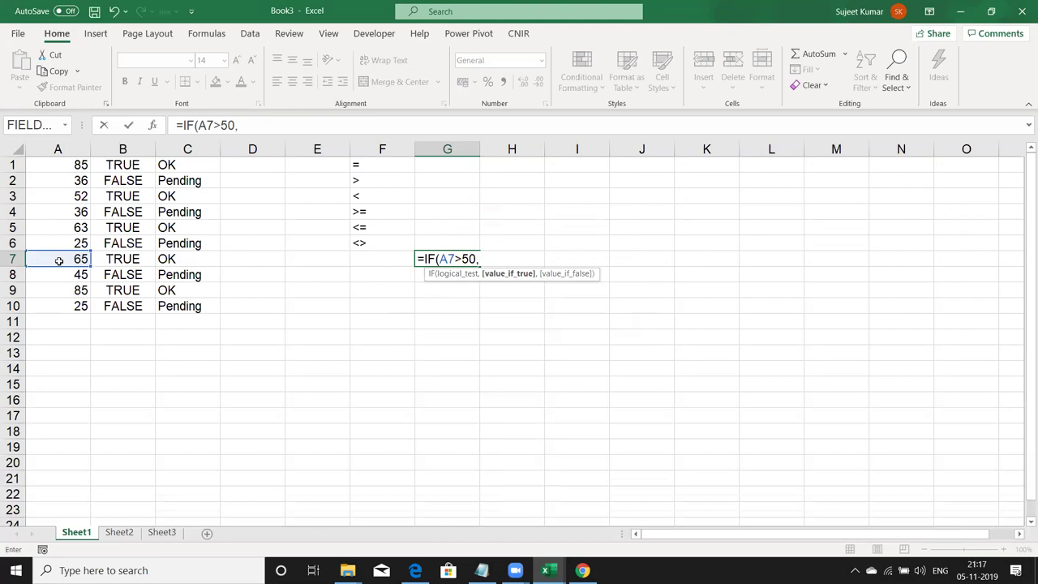
key("Return")
key("Up")
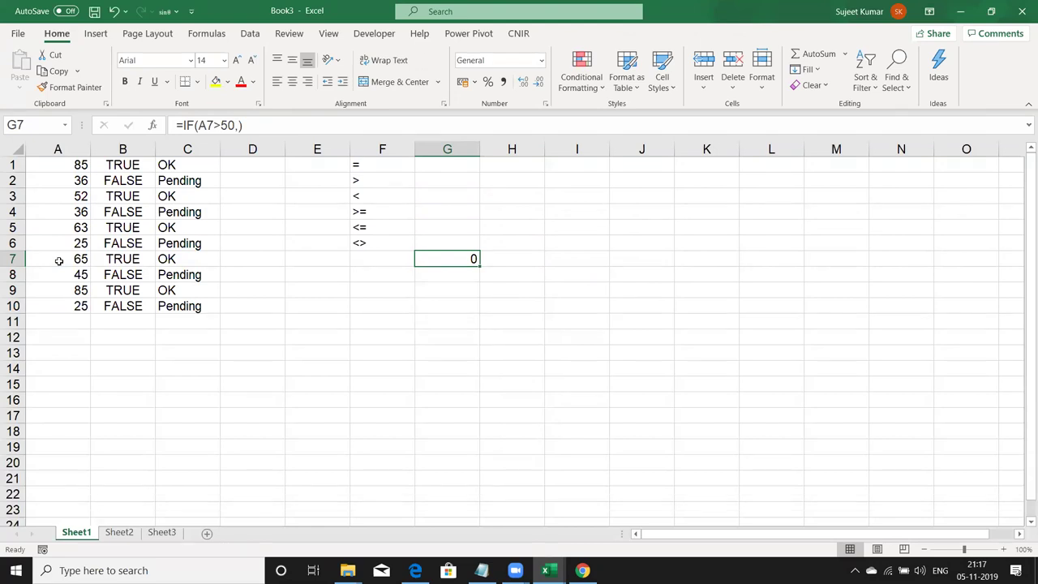
key("Down")
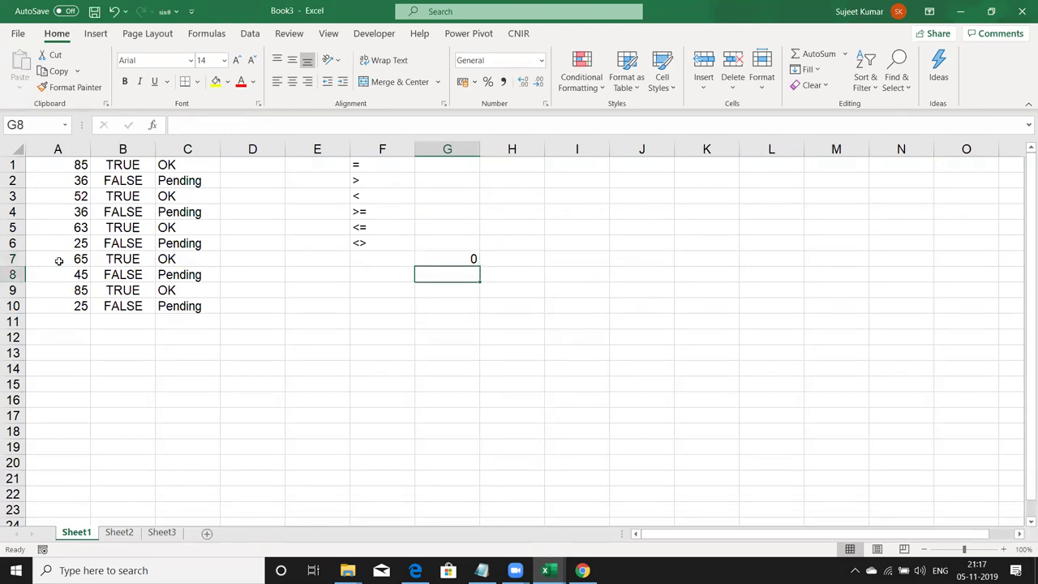
type("=vl")
key("Tab")
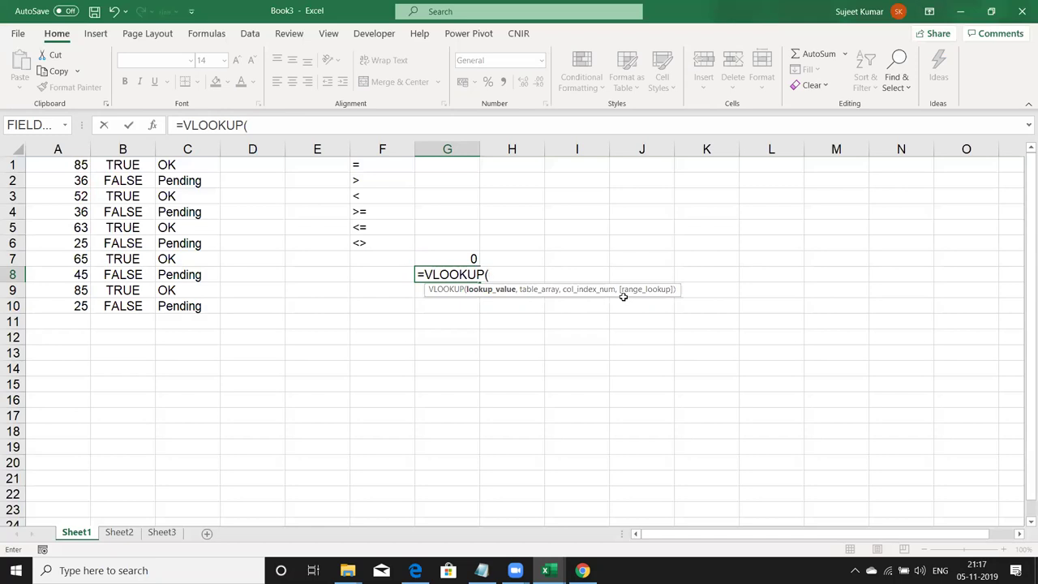
key("Return")
key("Return")
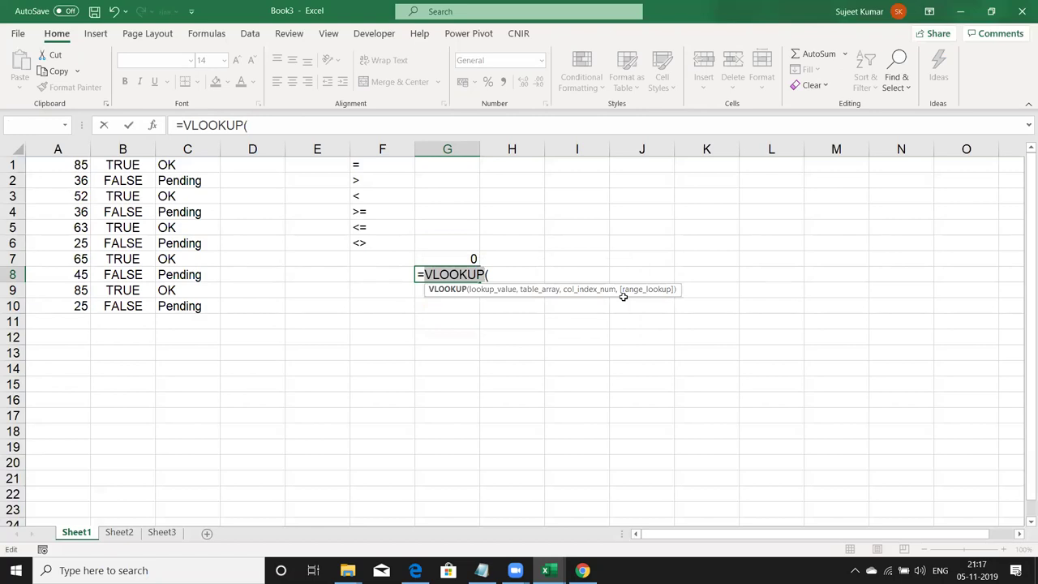
key("Escape")
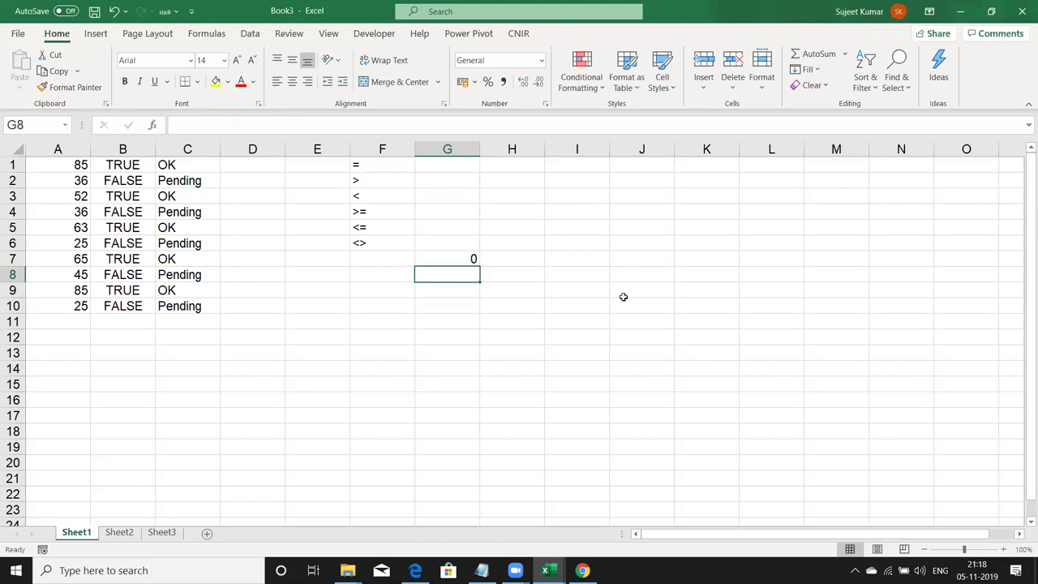
key("Up")
key("Right")
key("Right")
key("Right")
key("Right")
key("Right")
key("Right")
key("Right")
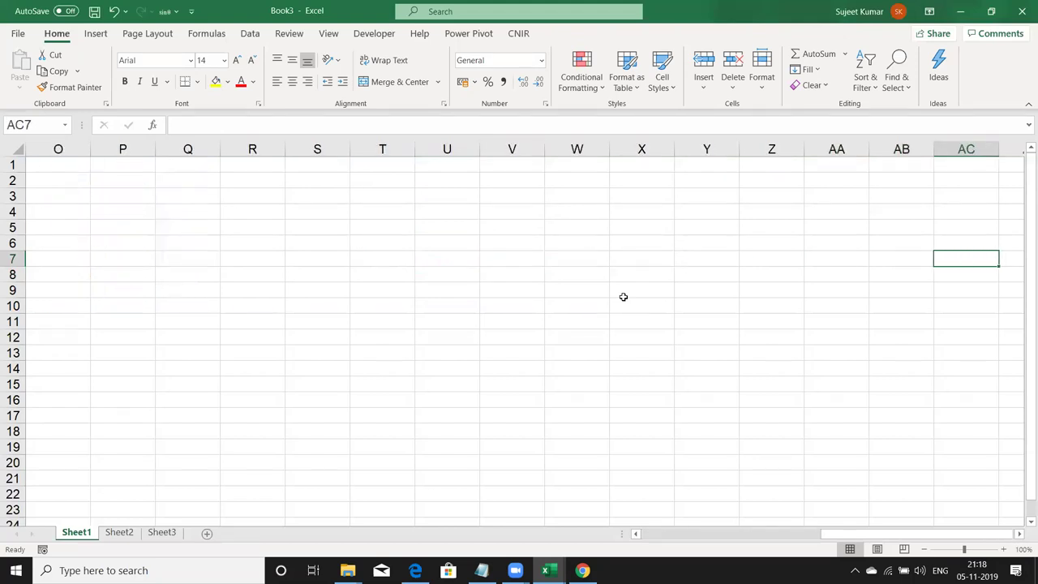
key("Left")
key("Left")
key("Left")
key("Left")
key("Left")
key("Left")
key("Left")
key("Left")
key("Left")
key("Left")
key("Left")
key("Left")
key("Left")
key("Left")
key("Left")
key("Left")
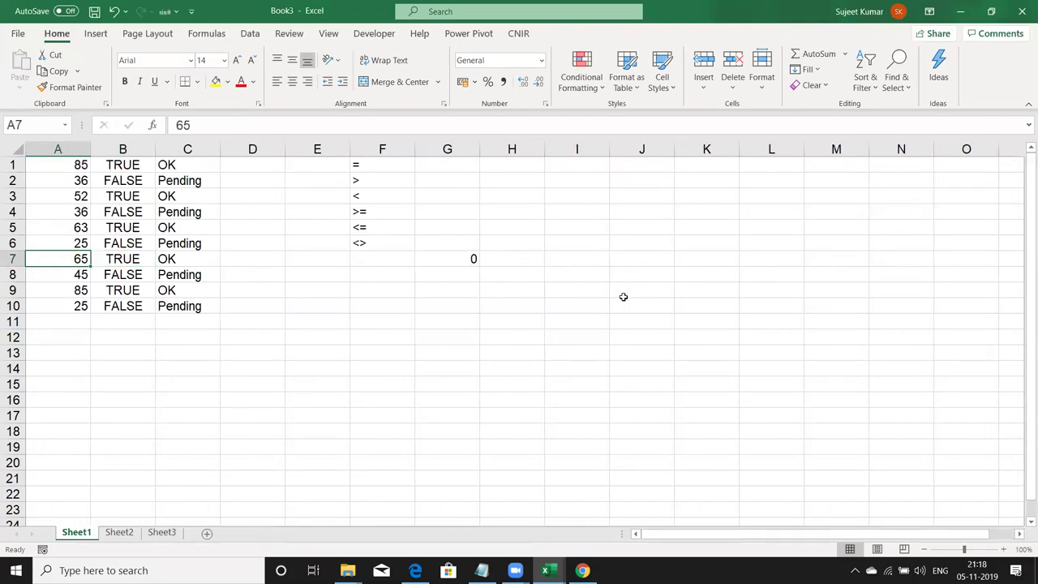
left_click(123, 523)
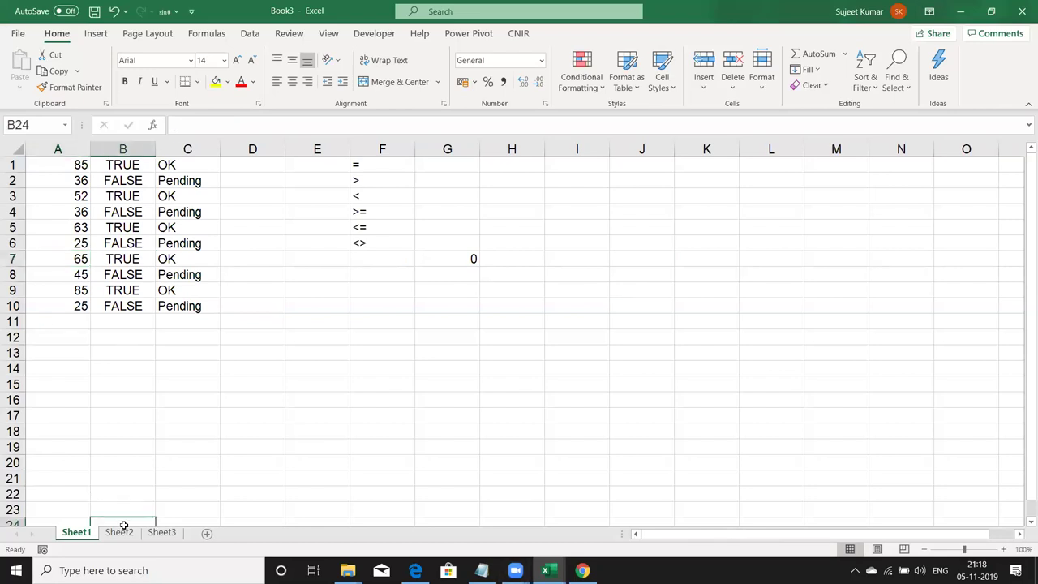
- On Sheet2, enter the header Name in A1 and a first name in A2
left_click(119, 532)
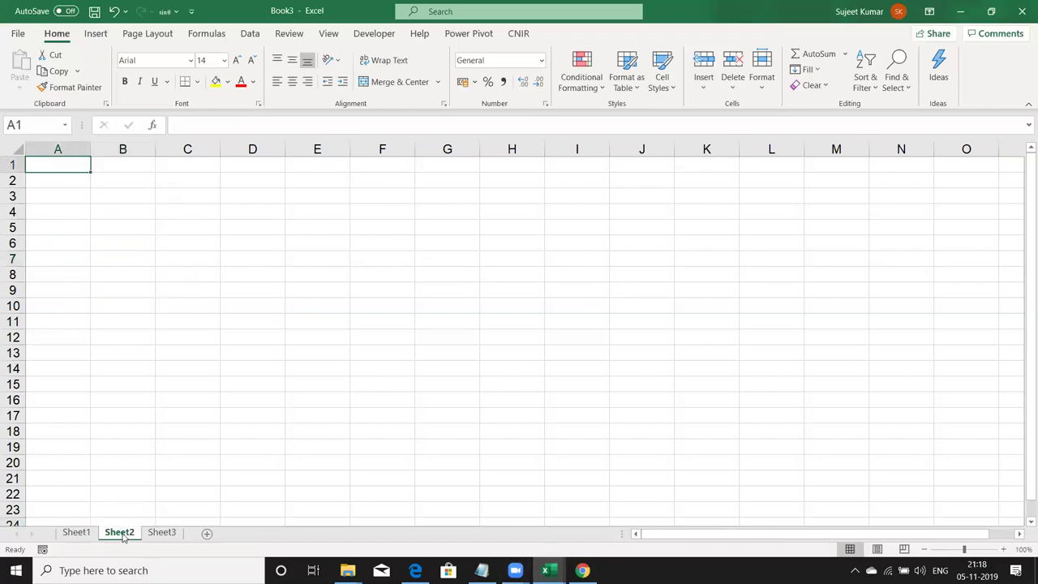
type("Nam")
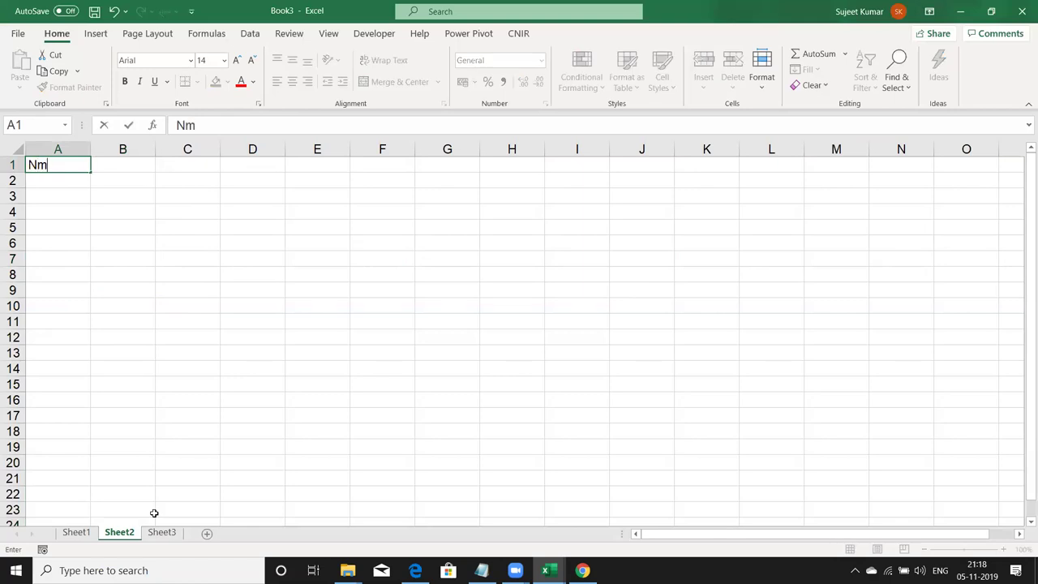
key("BackSpace")
key("BackSpace")
type("ame")
key("Return")
type("Sujeet")
key("Return")
key("Up")
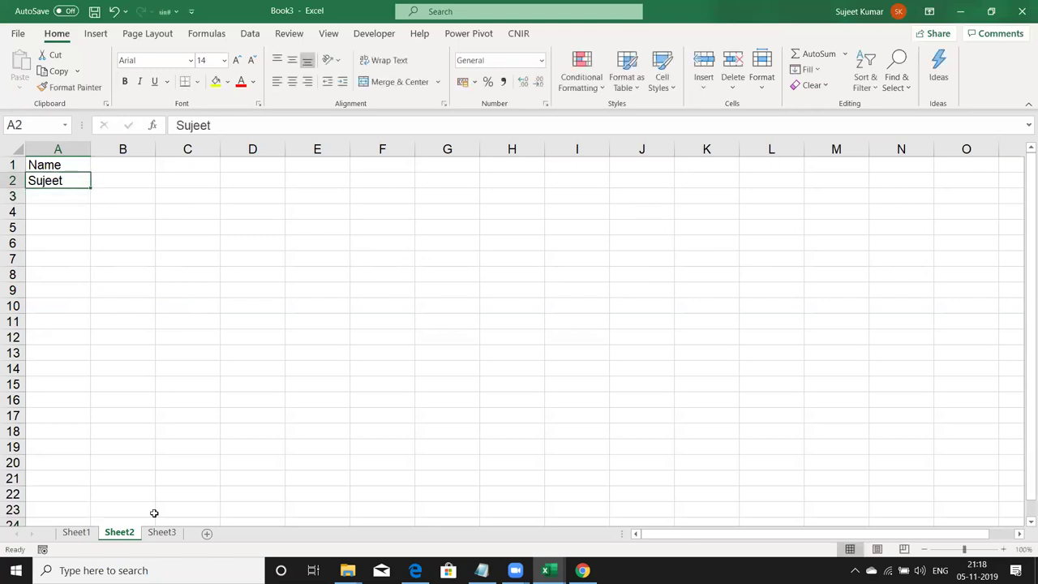
type("Puja")
key("Return")
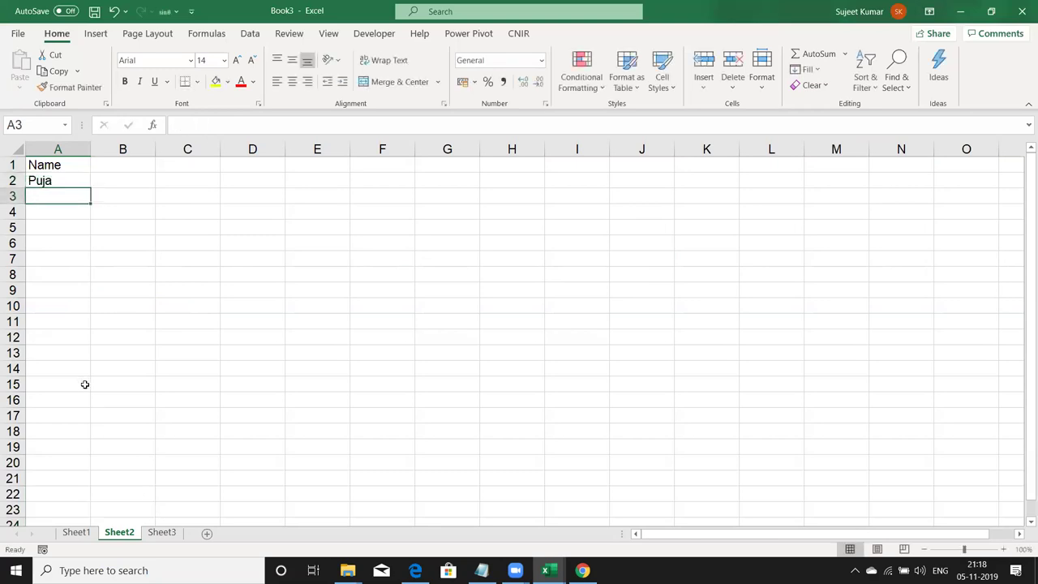
- Drag A2's fill handle down to about row 86 to repeat the names
left_click(79, 181)
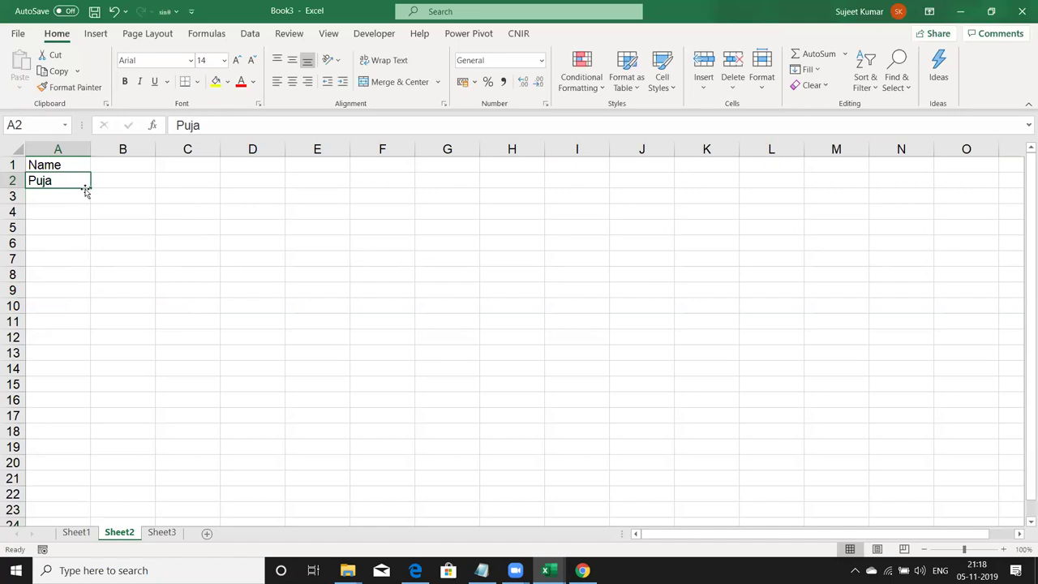
left_click_drag(86, 190, 90, 523)
key("ctrl+Home")
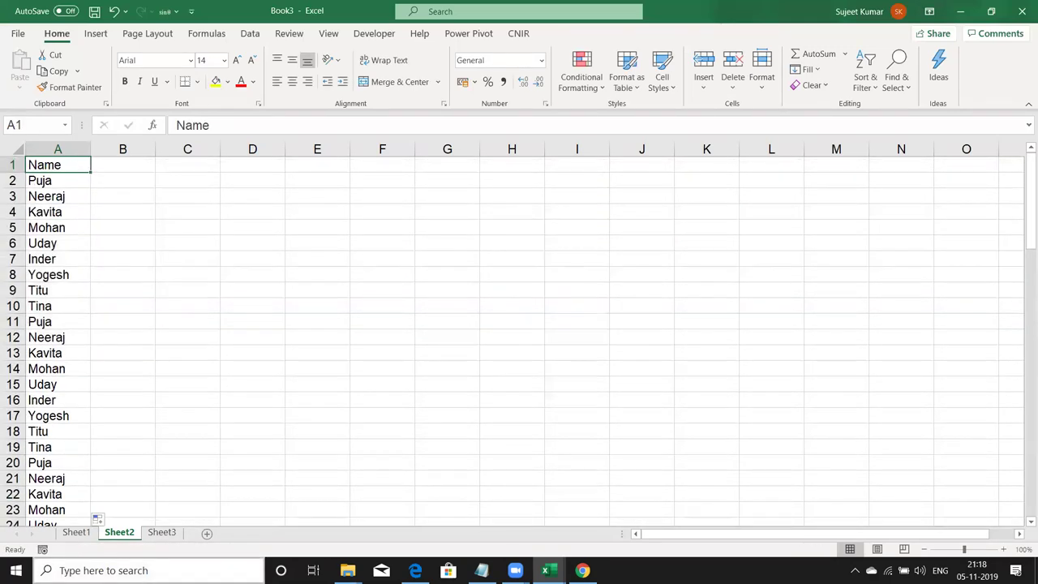
left_click(122, 165)
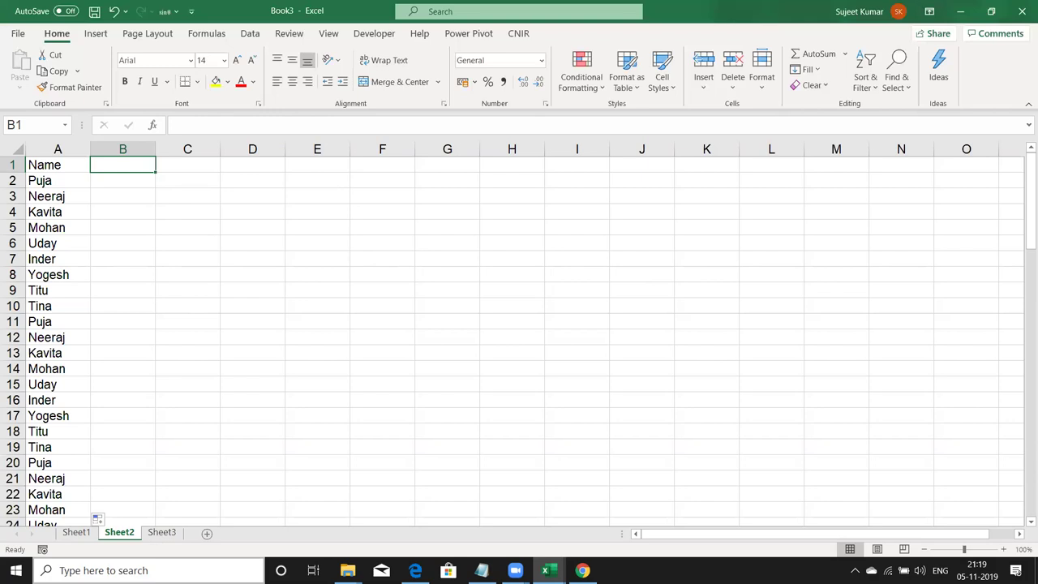
- Select the names in A2:A86 and sort them A to Z
key("Left")
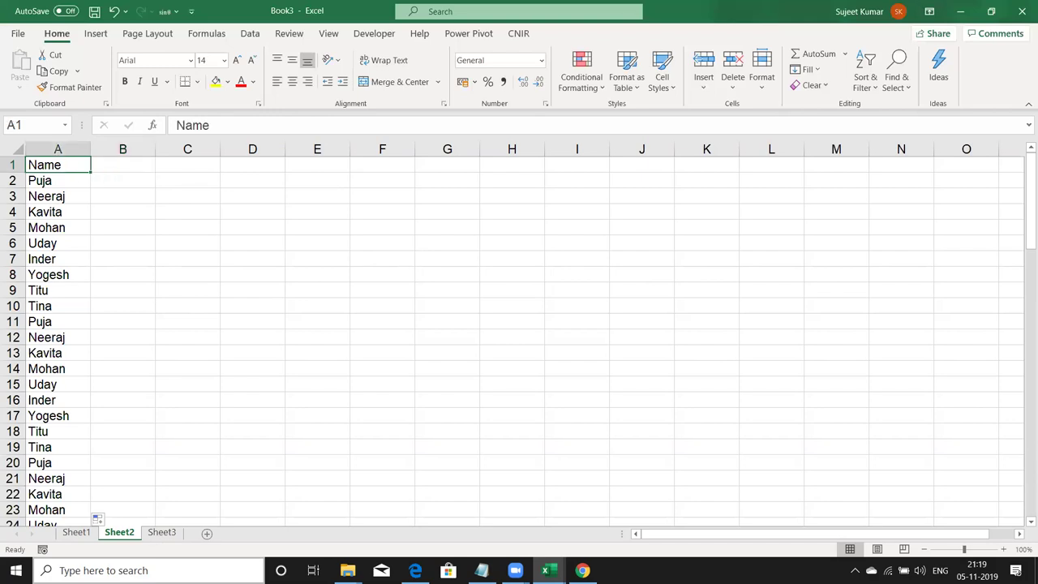
key("Down")
key("ctrl+shift+Down")
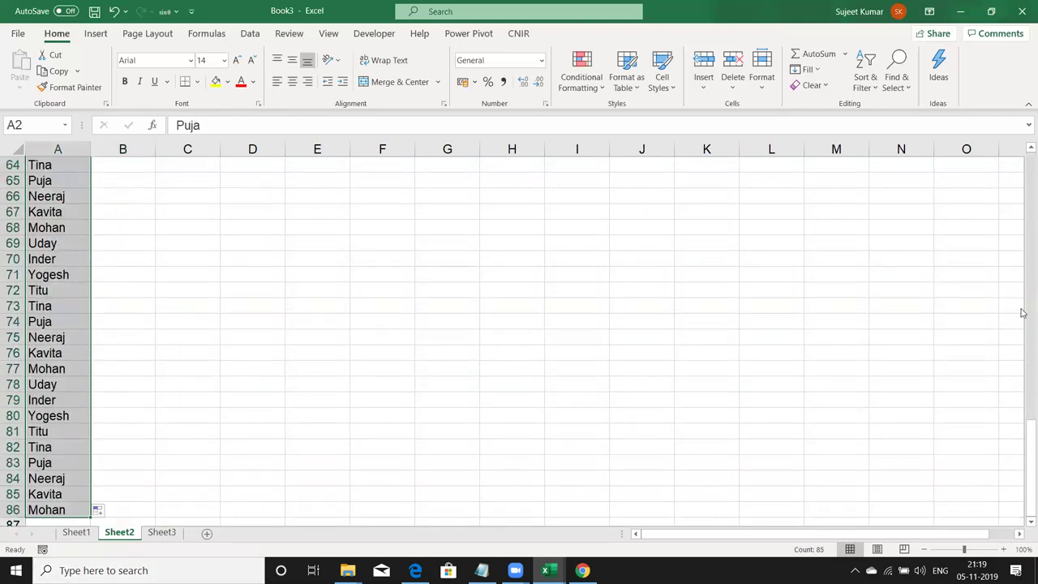
left_click(863, 87)
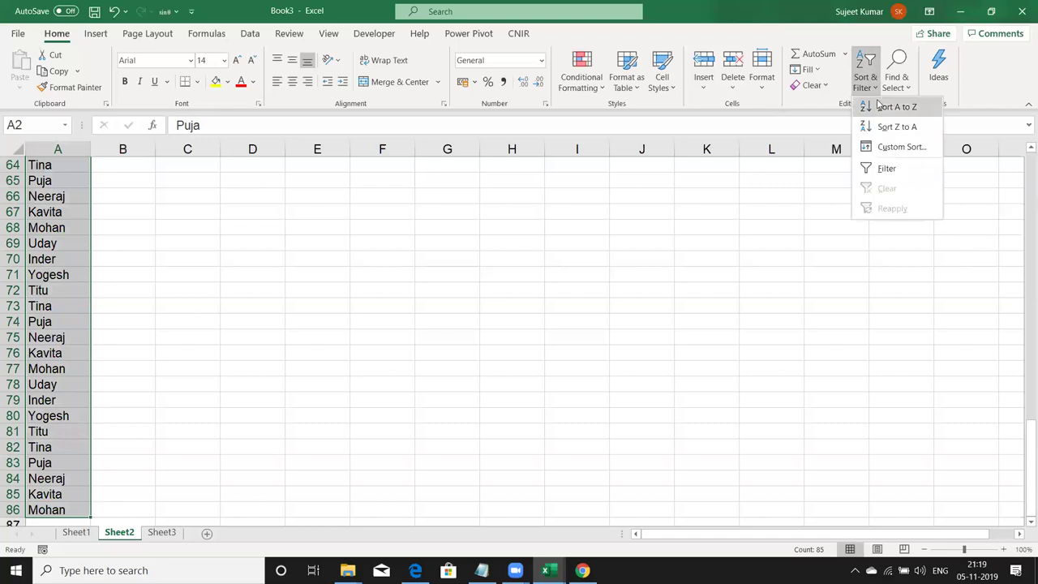
left_click(884, 106)
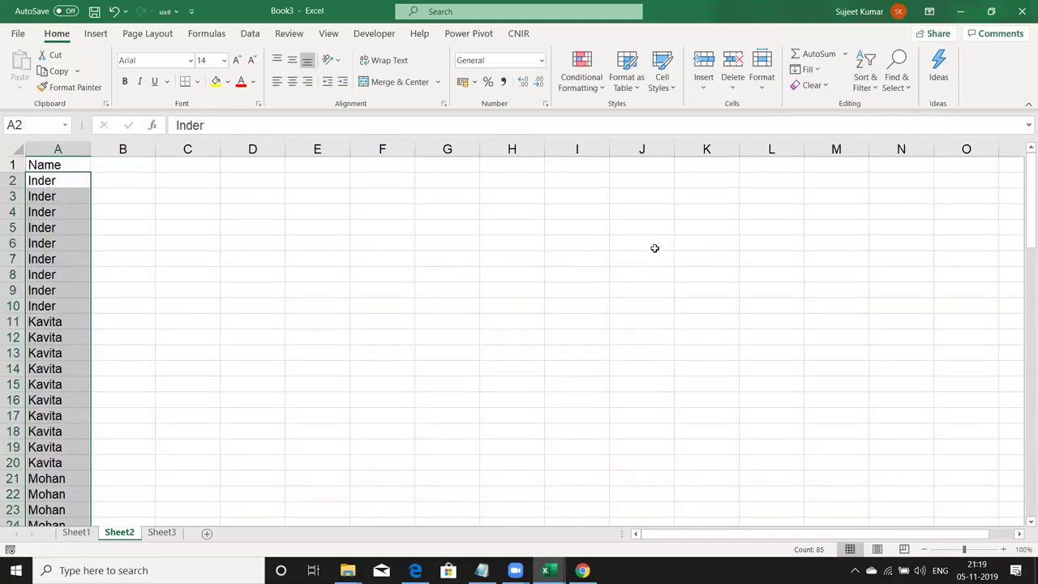
key("Up")
key("Right")
key("Down")
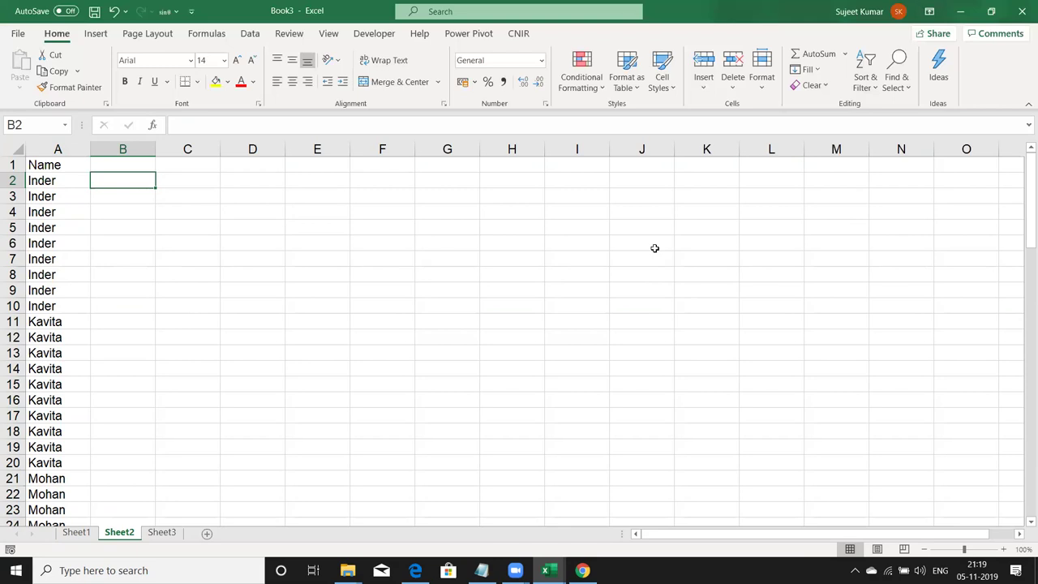
type("=if")
- Enter =IF(A2=A1,"D","U") in B2 of Sheet2
key("Tab")
key("Left")
type("=")
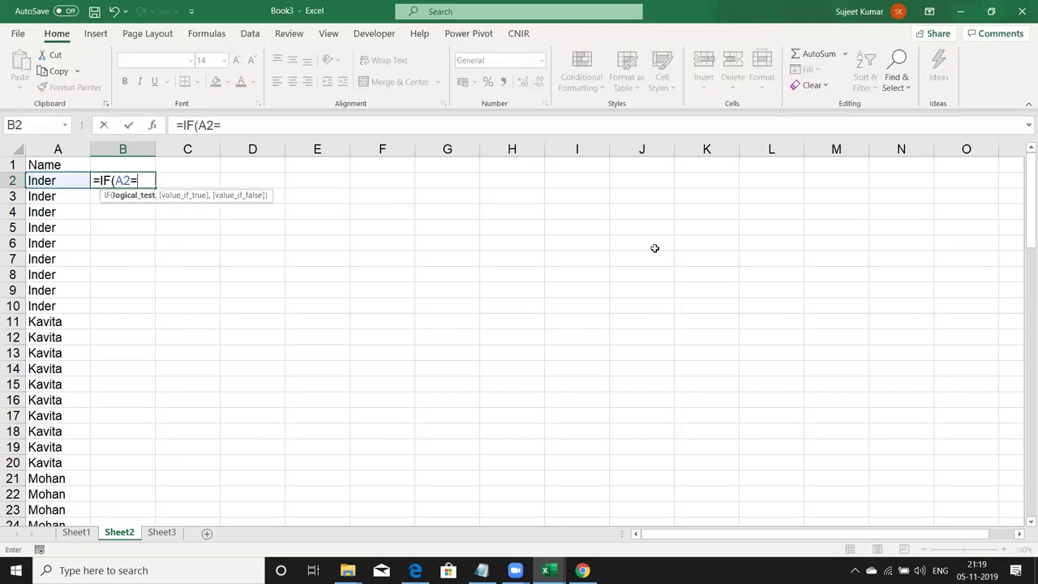
key("Up")
key("Left")
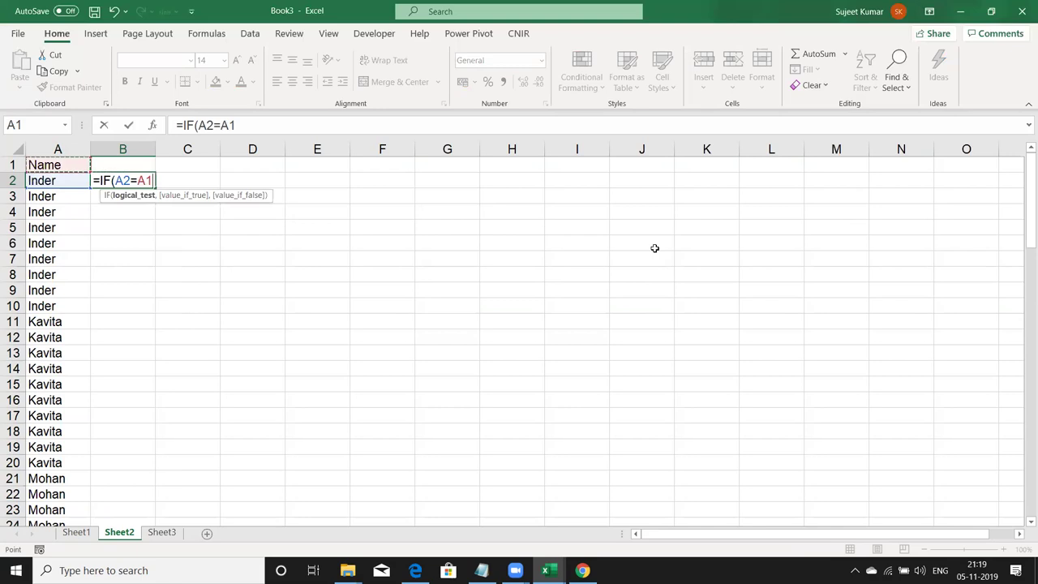
type(",\"D\",\"U\"")
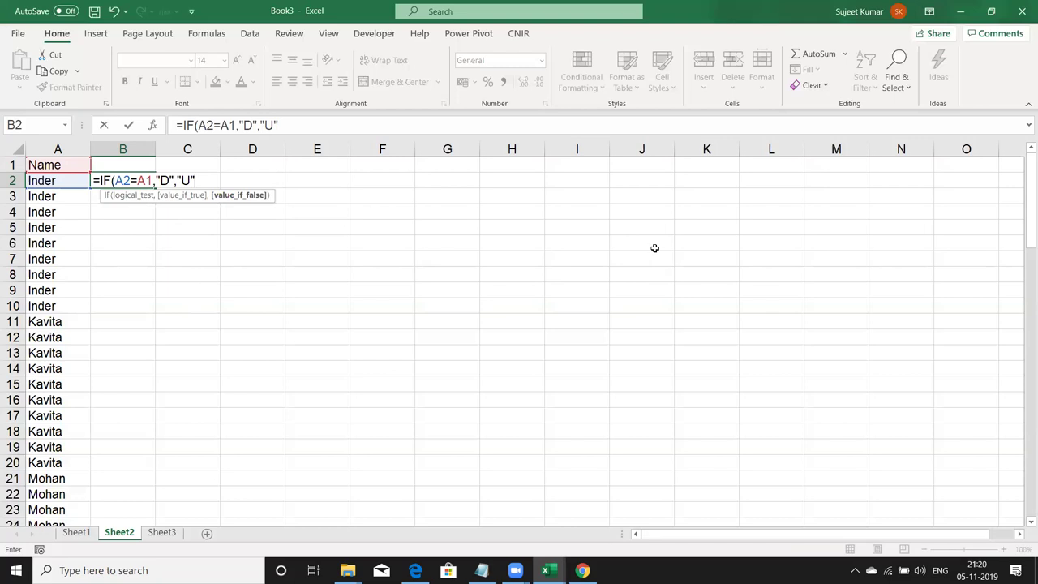
type(")")
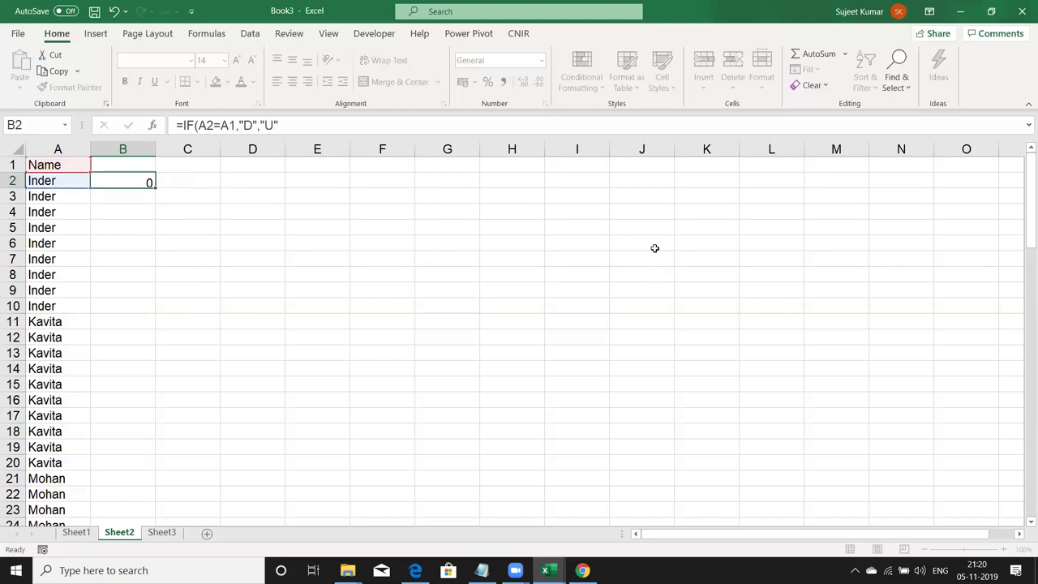
key("Return")
key("Up")
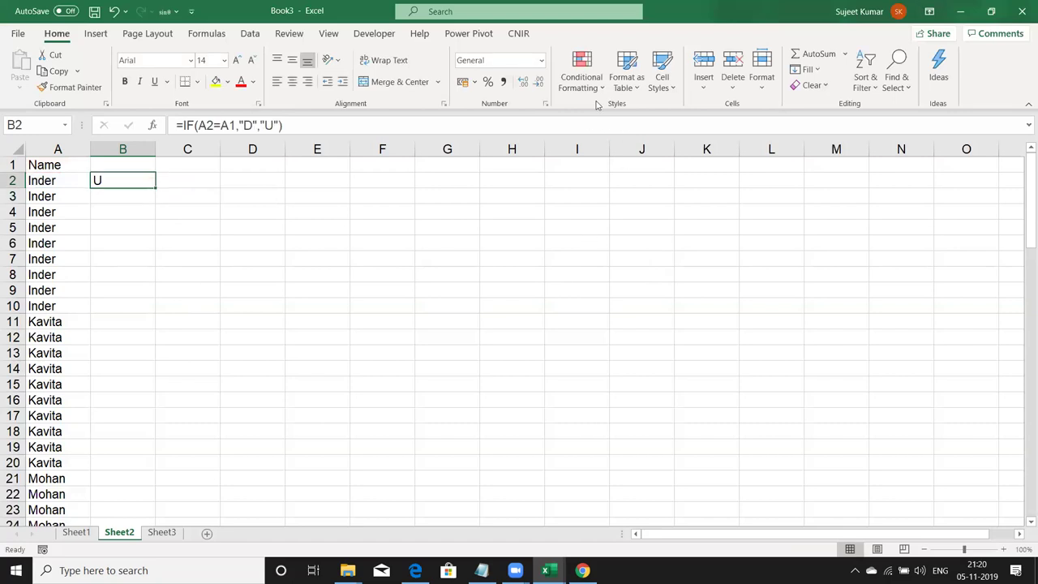
- Fill B2's D/U formula down column B, then inspect the formulas in B3 and B11
double_click(155, 188)
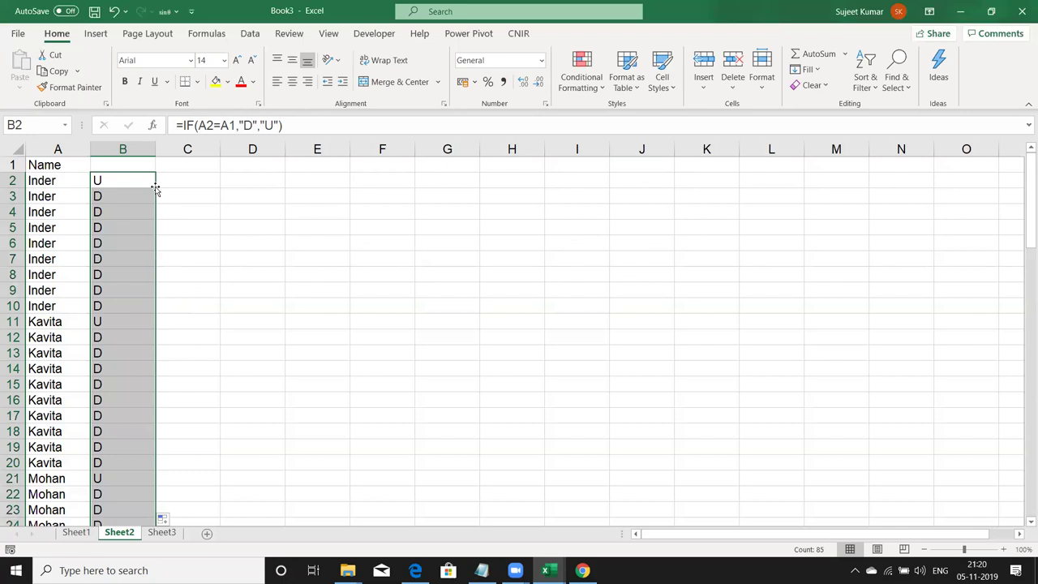
key("Down")
key("F2")
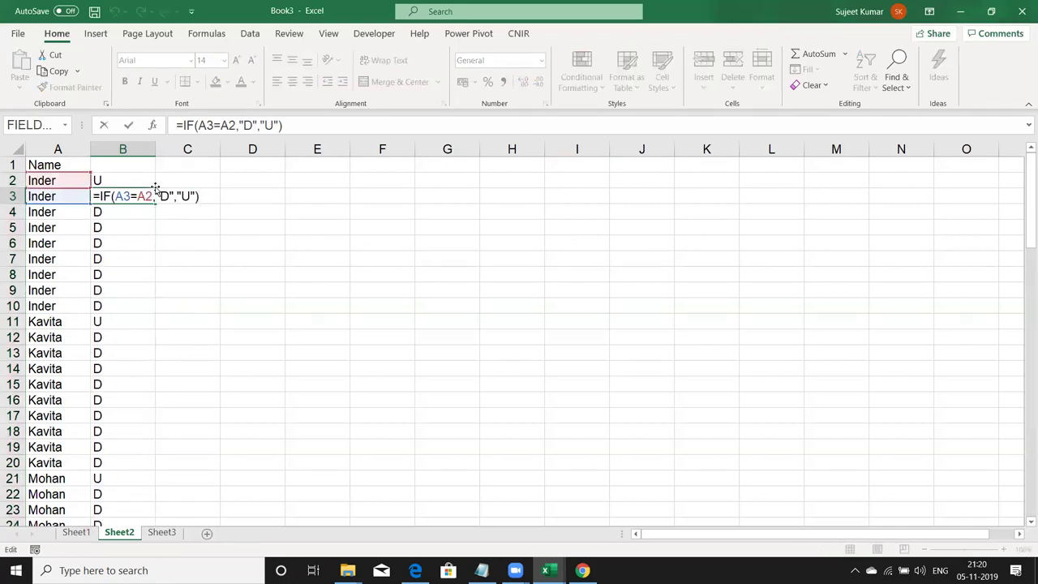
key("Escape")
key("Down")
key("Down")
key("Down")
key("Down")
key("Down")
key("Down")
key("Down")
key("Down")
key("F2")
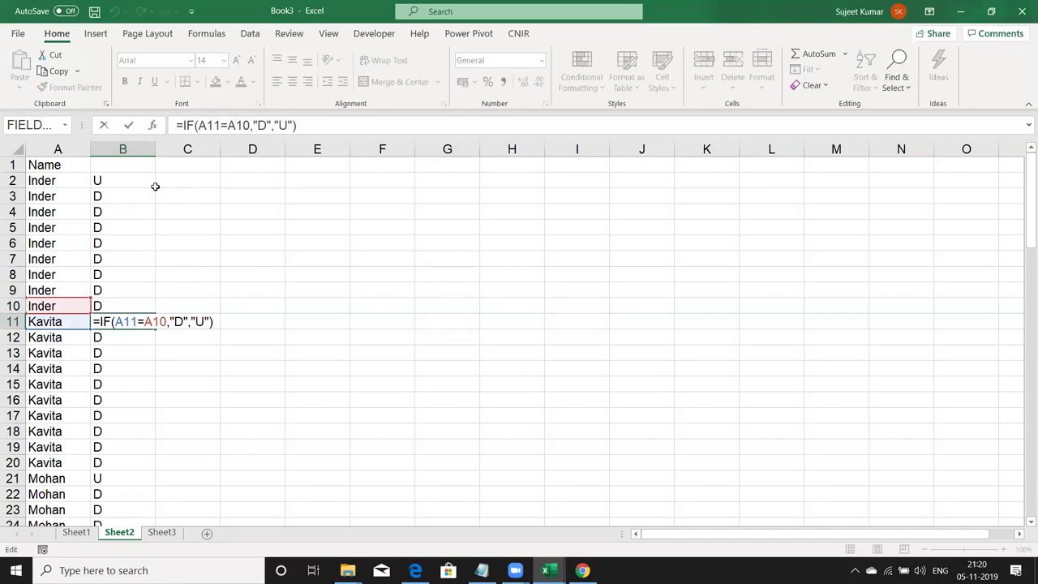
key("Return")
key("Down")
key("Down")
key("Down")
key("Down")
key("Down")
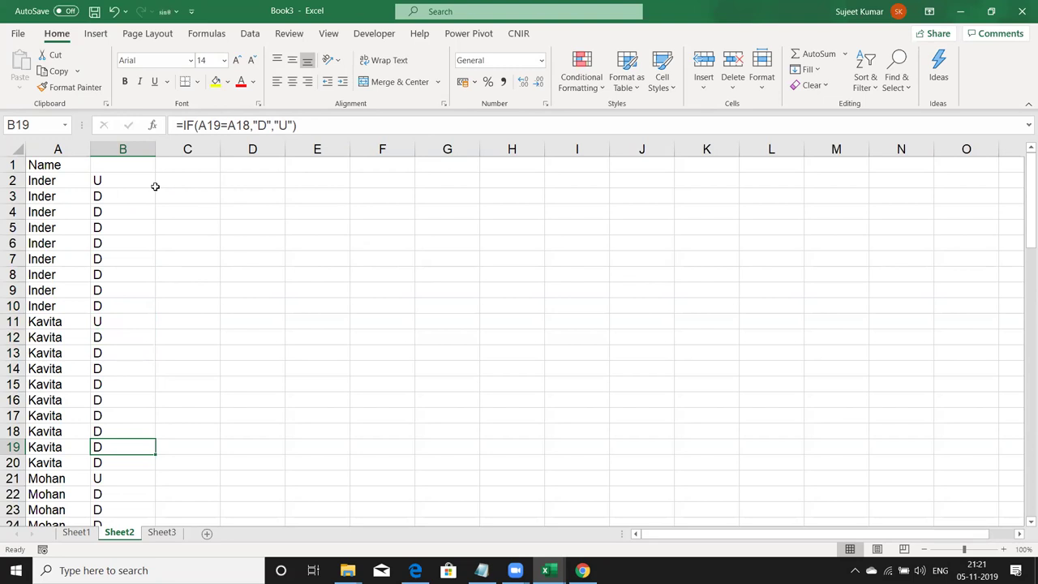
- Enter test numbers 1, 2, 3 in C1:C3, then clear them
left_click(192, 163)
type("1")
key("Return")
type("2")
key("Return")
type("3")
key("Return")
key("Up")
key("Up")
key("Up")
key("shift+Down")
key("shift+Down")
key("Delete")
- Enter the running-count formula =IF(A2=A1,C1+1,1) in C2
key("Down")
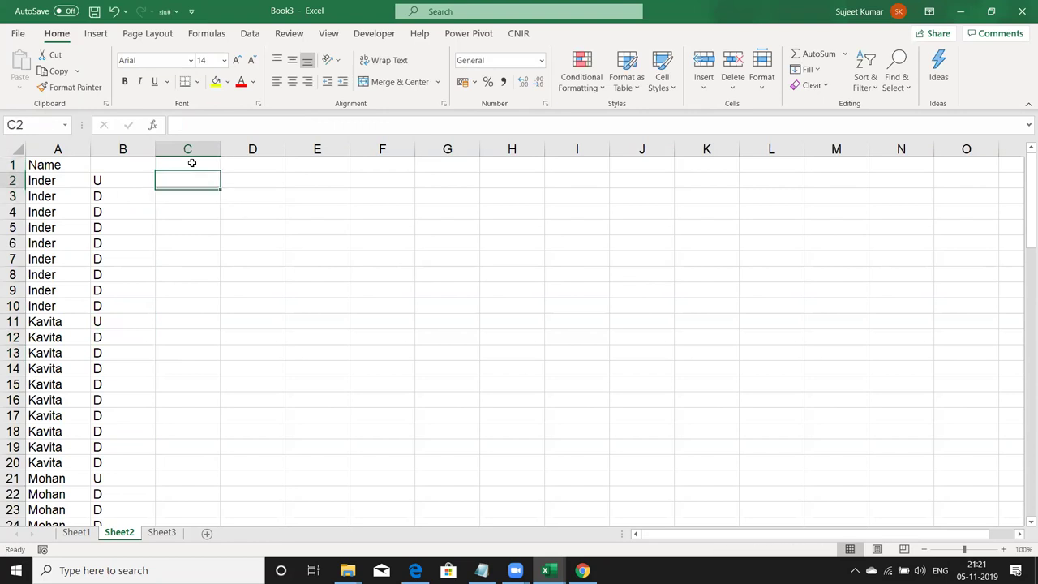
type("=if")
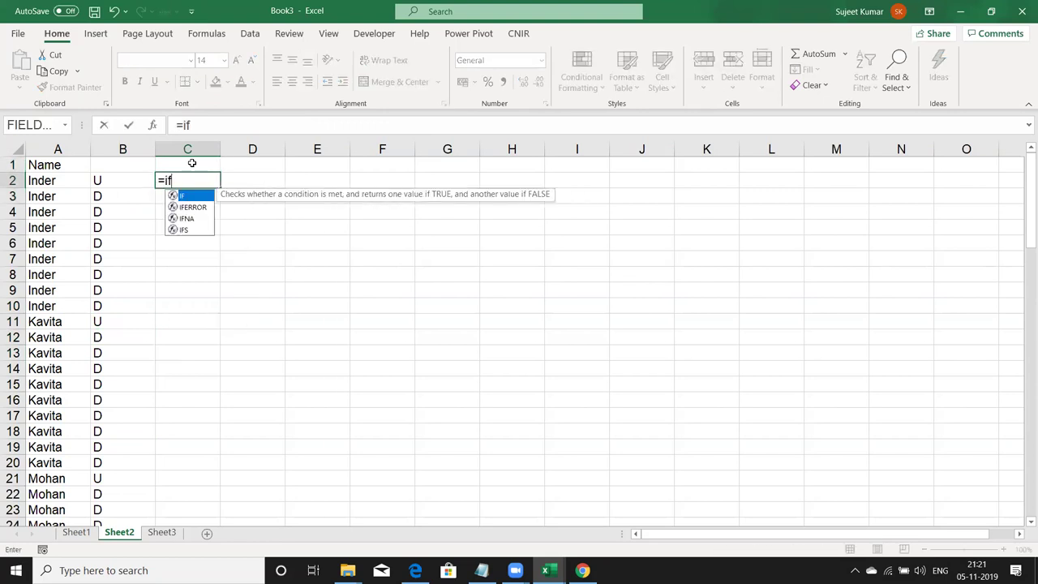
key("Tab")
key("Left")
key("Left")
type("=")
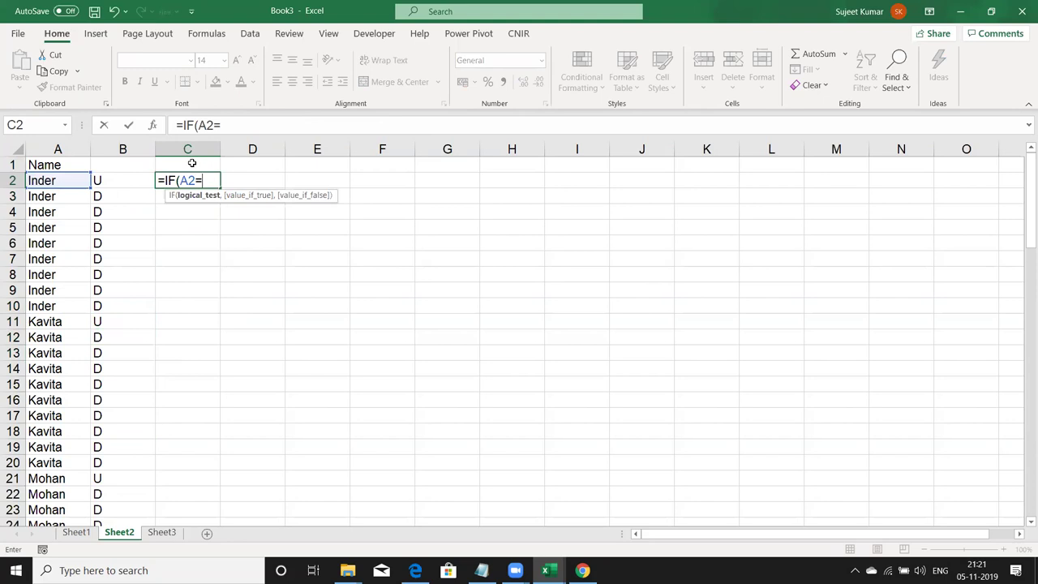
key("Up")
key("Left")
key("Left")
type(",")
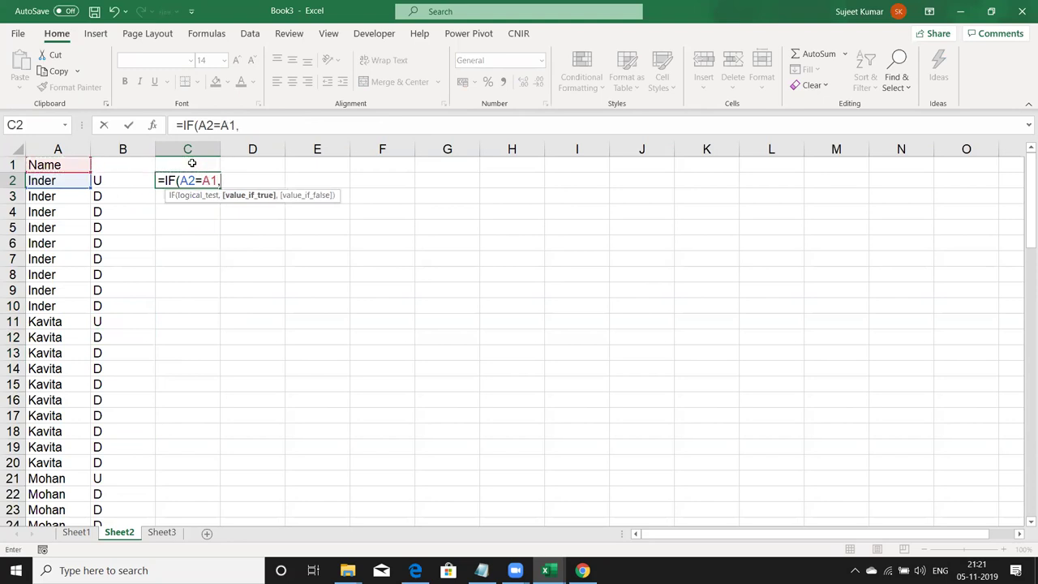
key("Up")
type("+1")
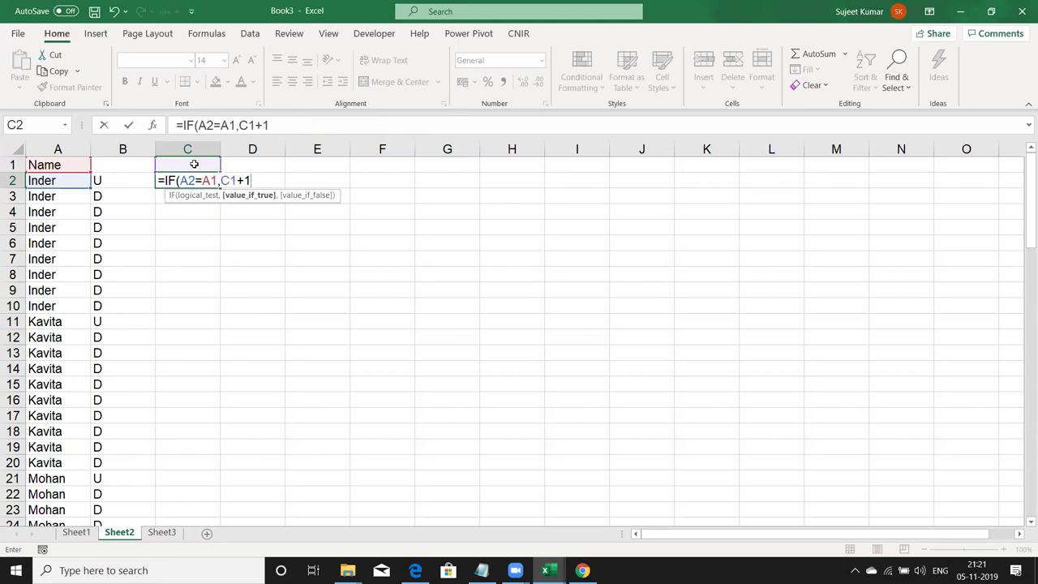
type(",")
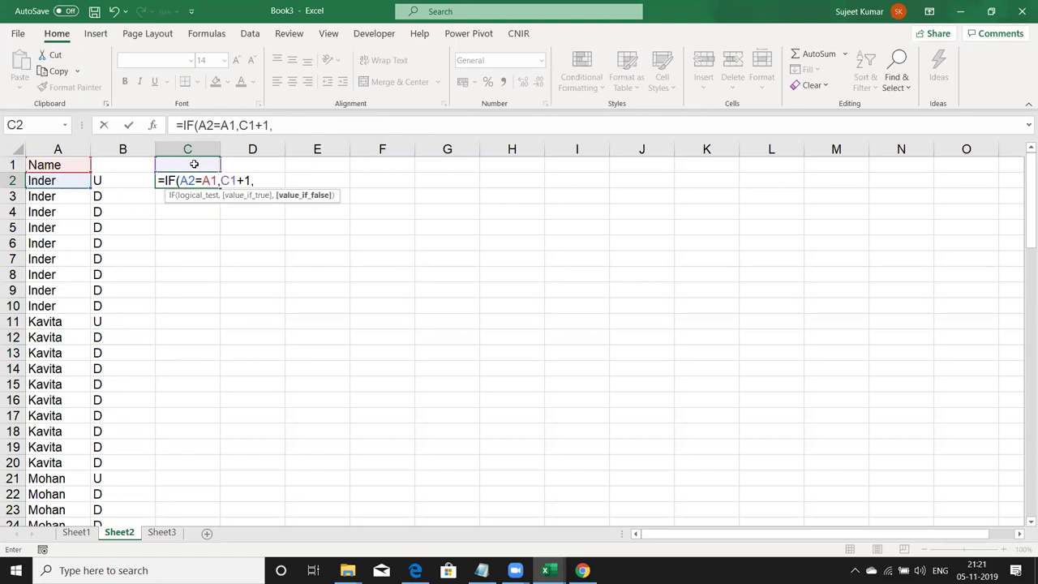
type("1")
key("Return")
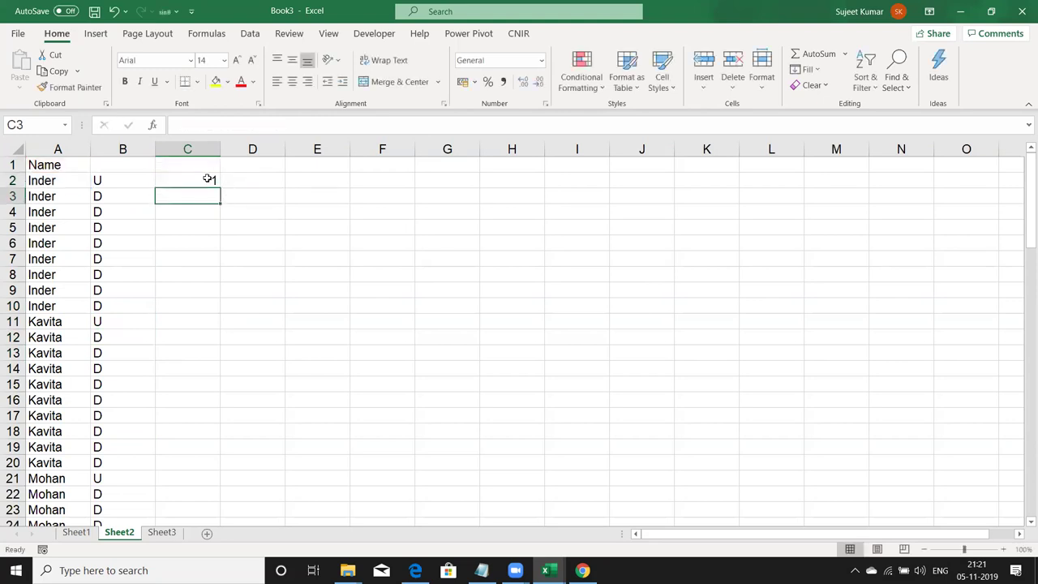
- Fill the C2 count formula down column C and check where the count restarts
left_click(209, 179)
double_click(221, 188)
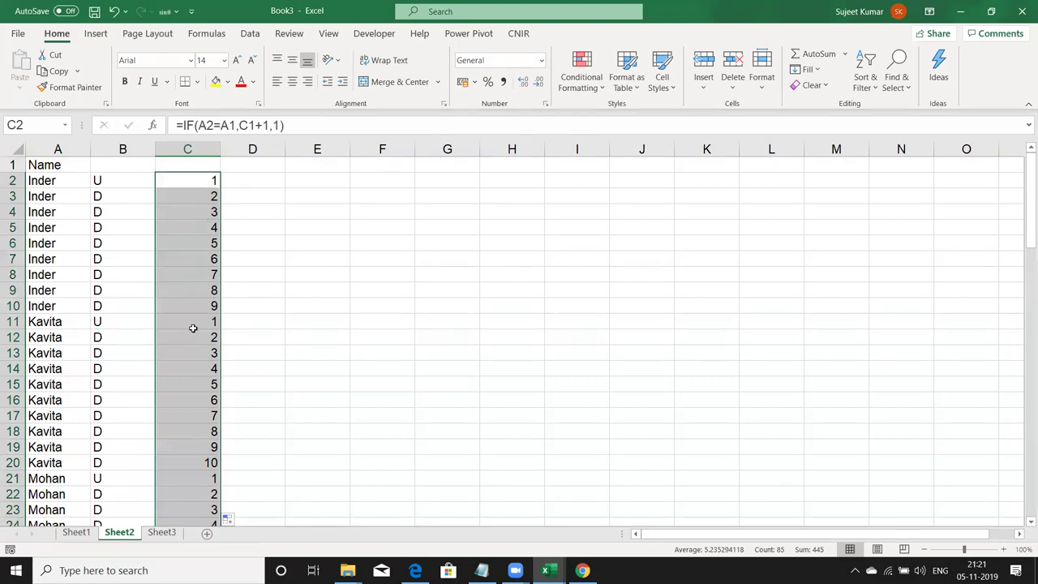
left_click(64, 313)
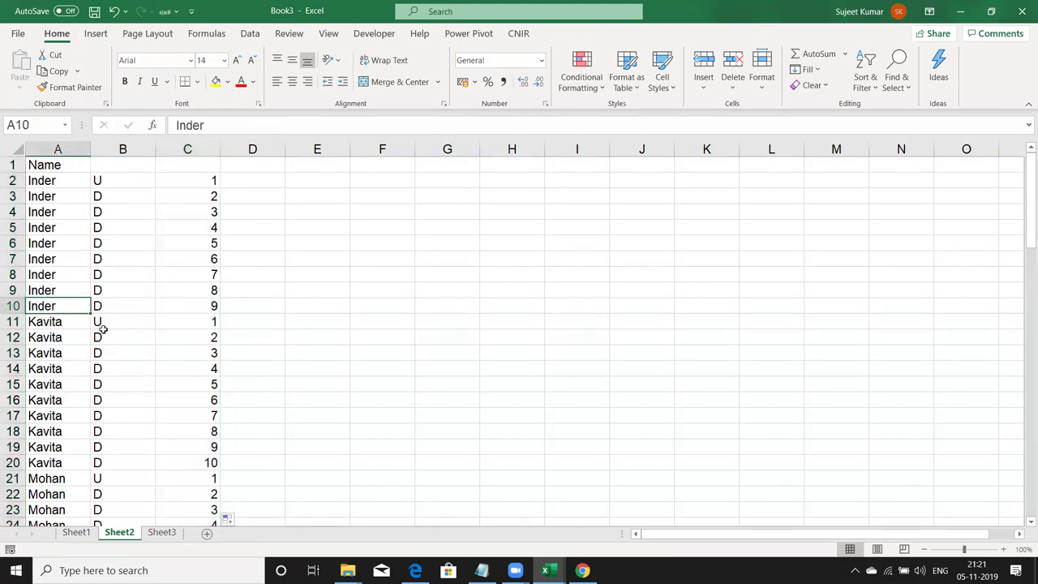
left_click(216, 322)
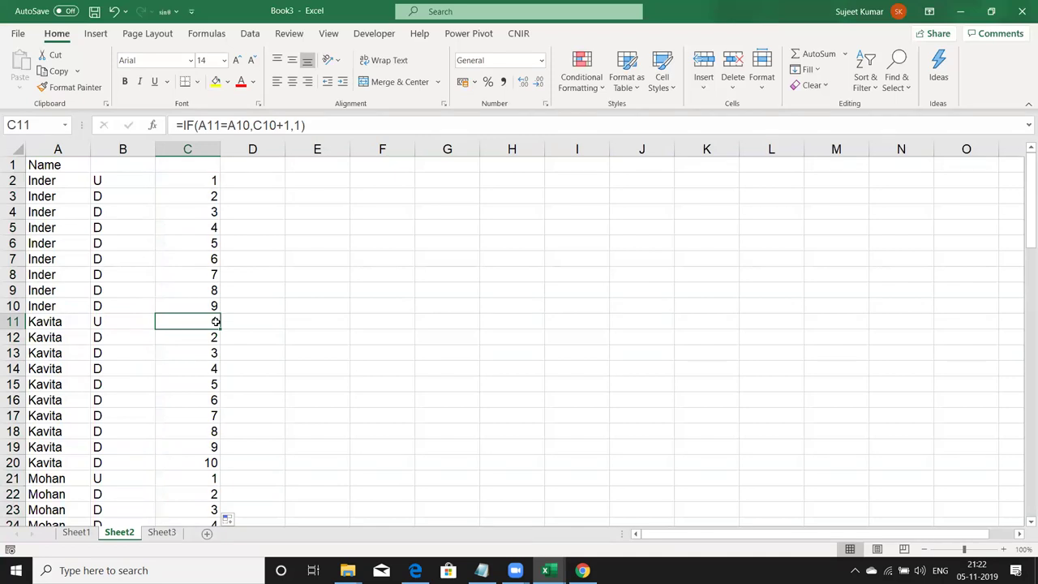
- On Sheet3, enter the headings Sr in A1 and Name in B1
left_click(231, 178)
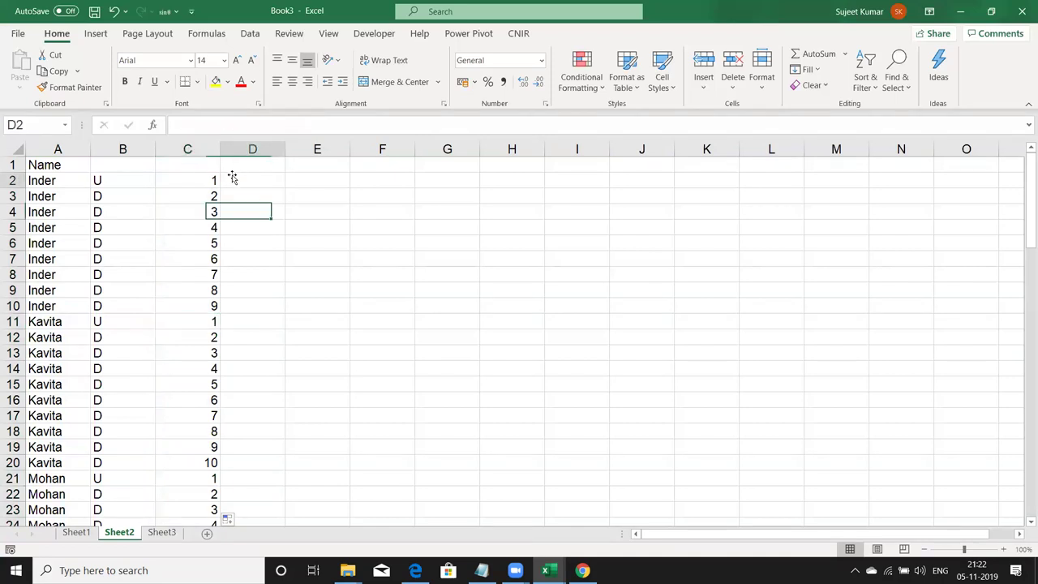
left_click(161, 533)
type("Sr")
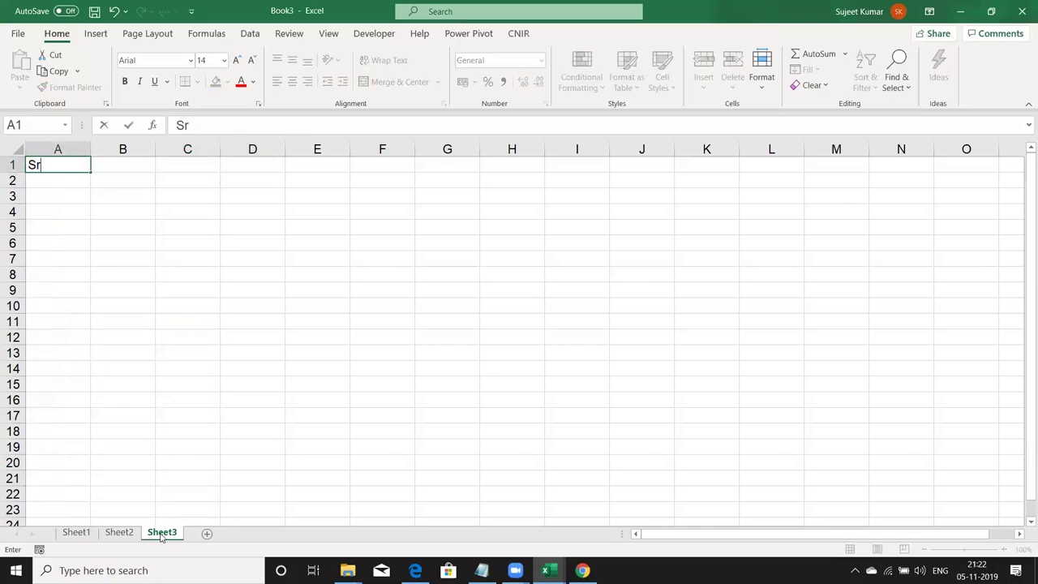
key("Tab")
type("Name")
key("Tab")
key("Tab")
key("Tab")
- Enter serial 1 in A2 and a first sample name in B2
key("Left")
key("Left")
key("Left")
key("Left")
key("Down")
type("1")
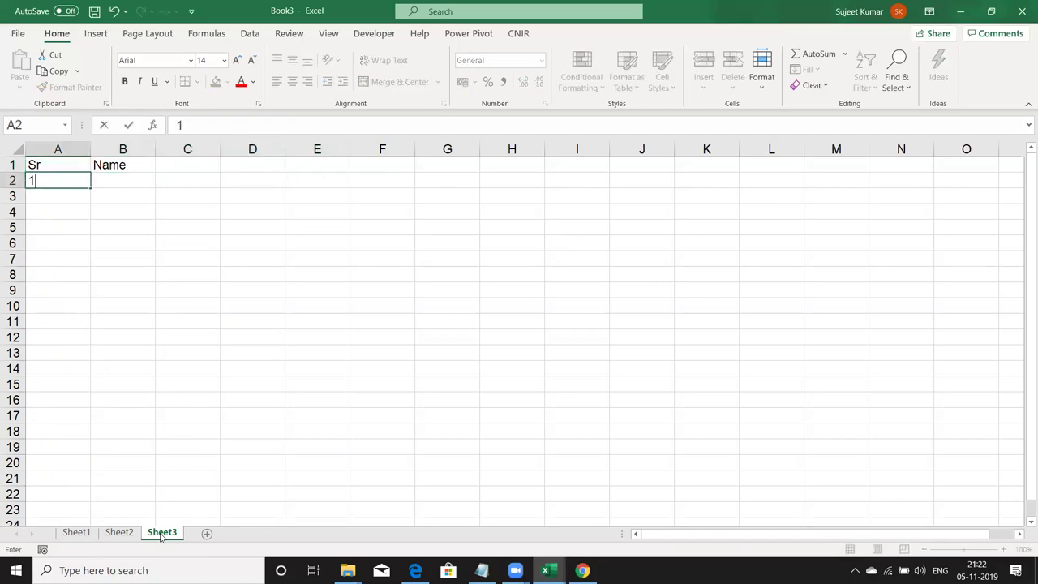
key("Tab")
type("Puja")
key("Down")
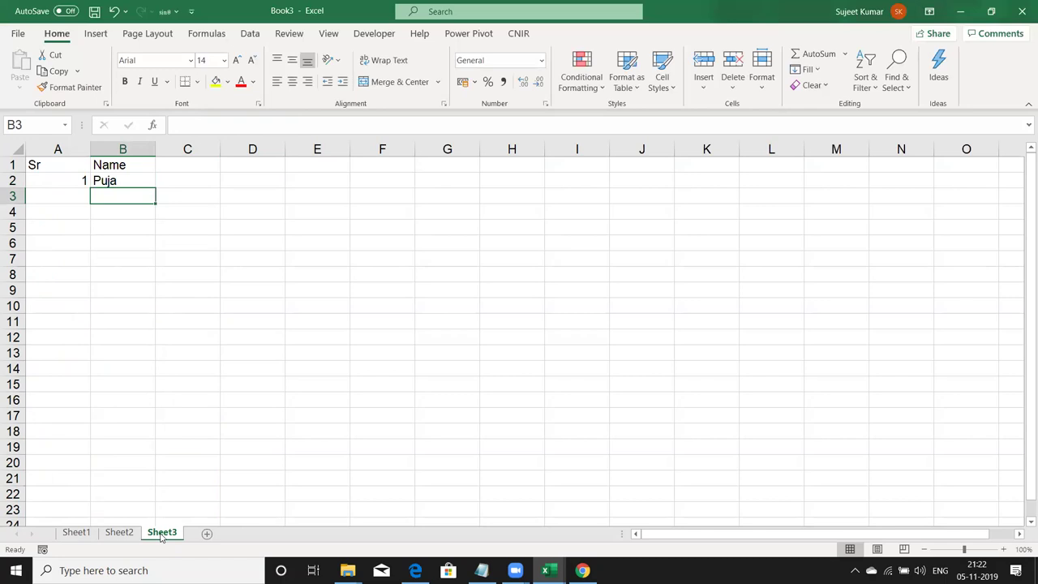
key("Left")
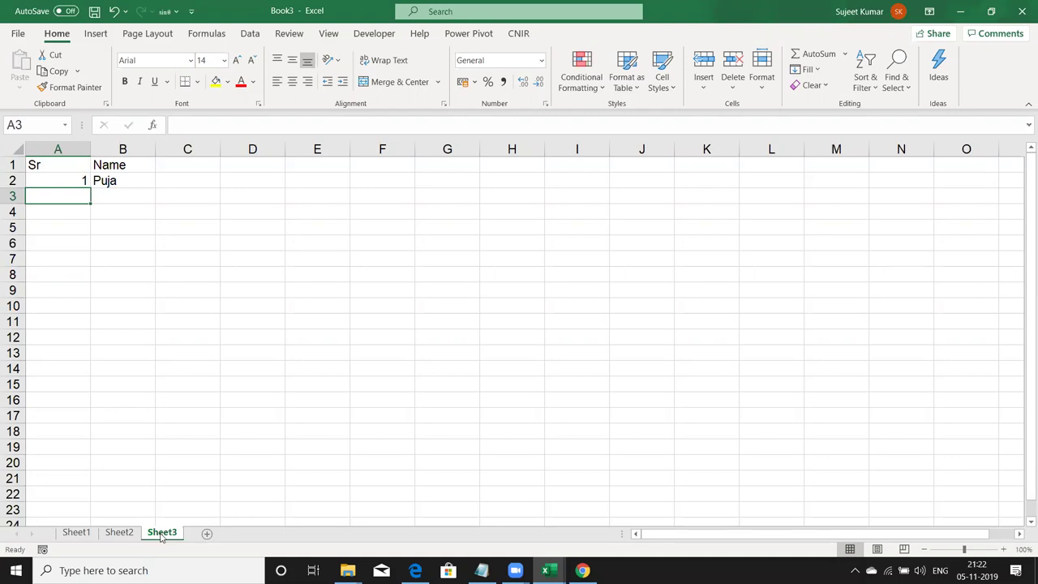
- Enter the serial formula =IF(B3>=0,"",A2+1) in A3
type("=IF(")
key("Right")
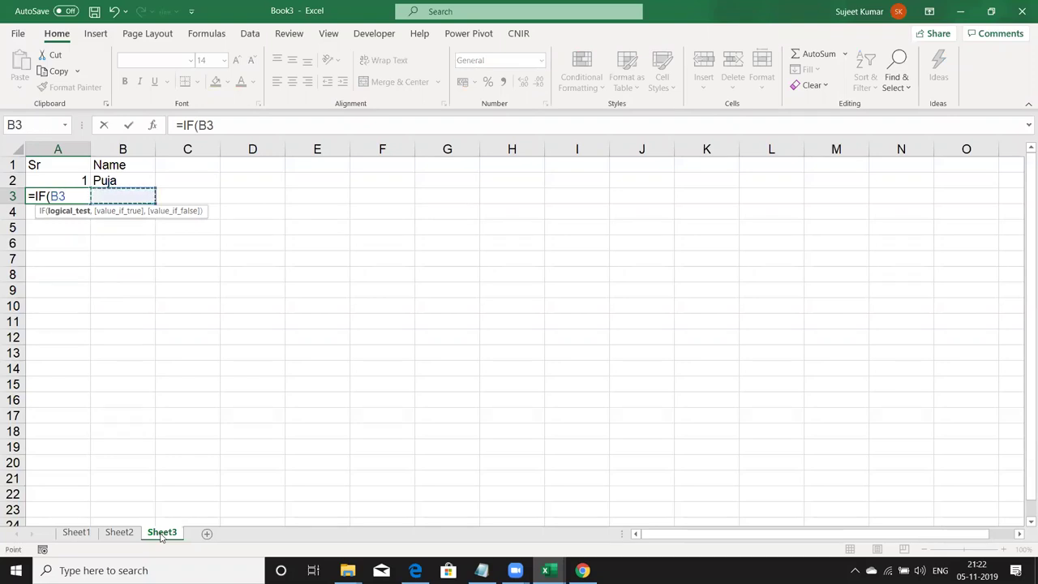
type("<")
key("BackSpace")
type(">=0")
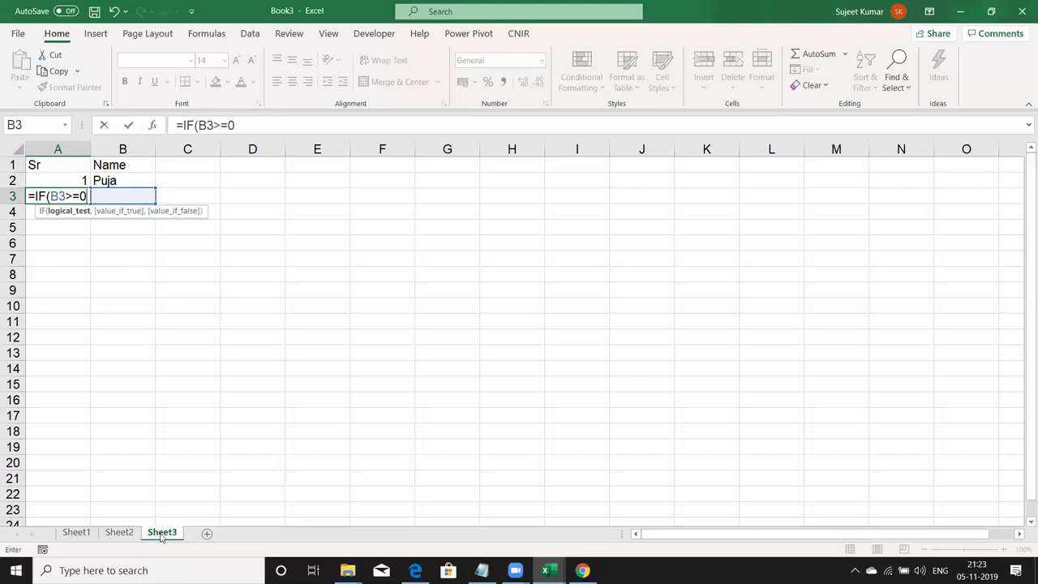
type(",")
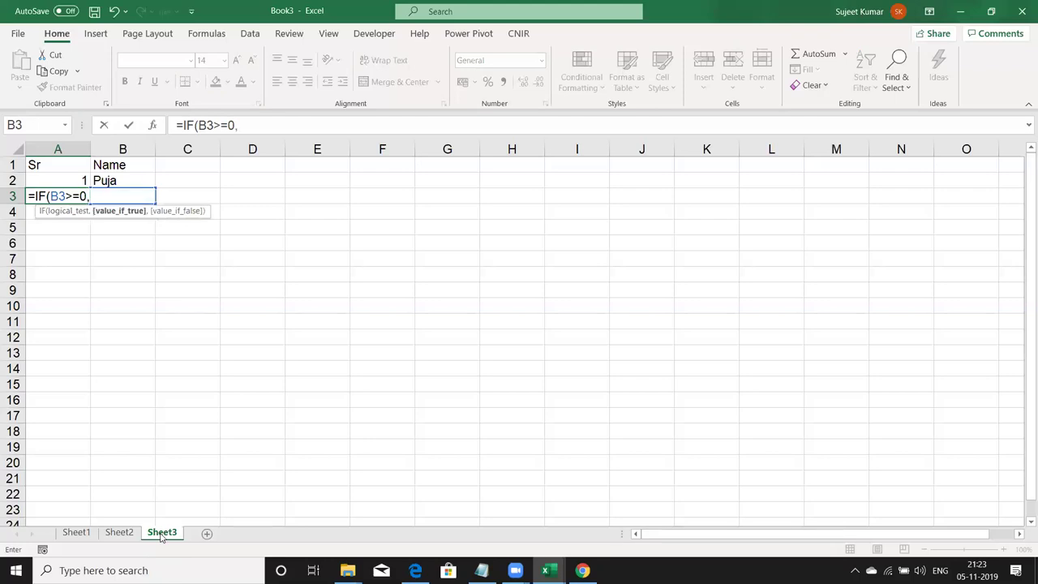
type("\"\",")
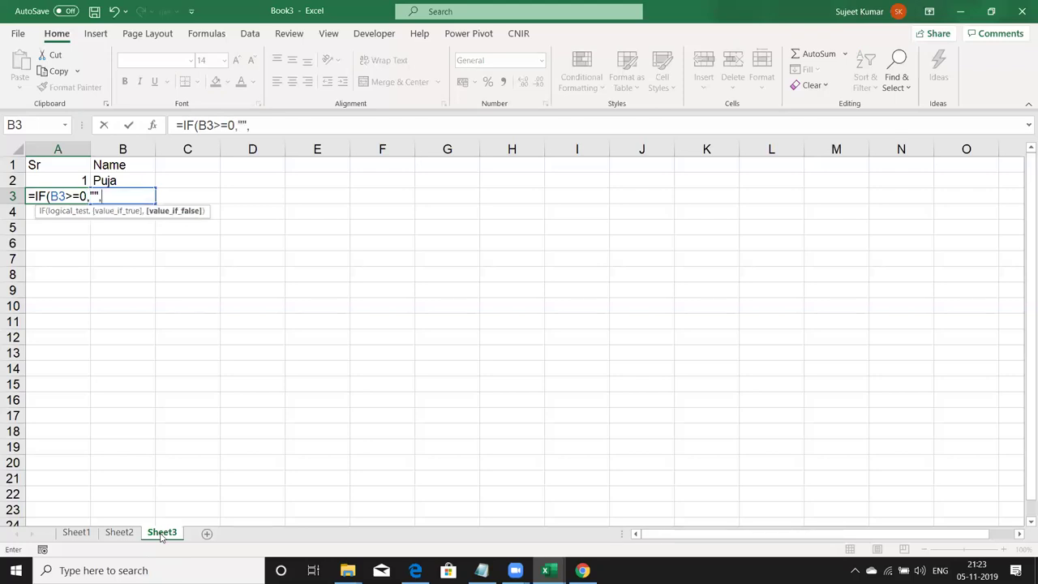
type("A2+1")
key("Return")
- Type a second sample name into B3
key("Up")
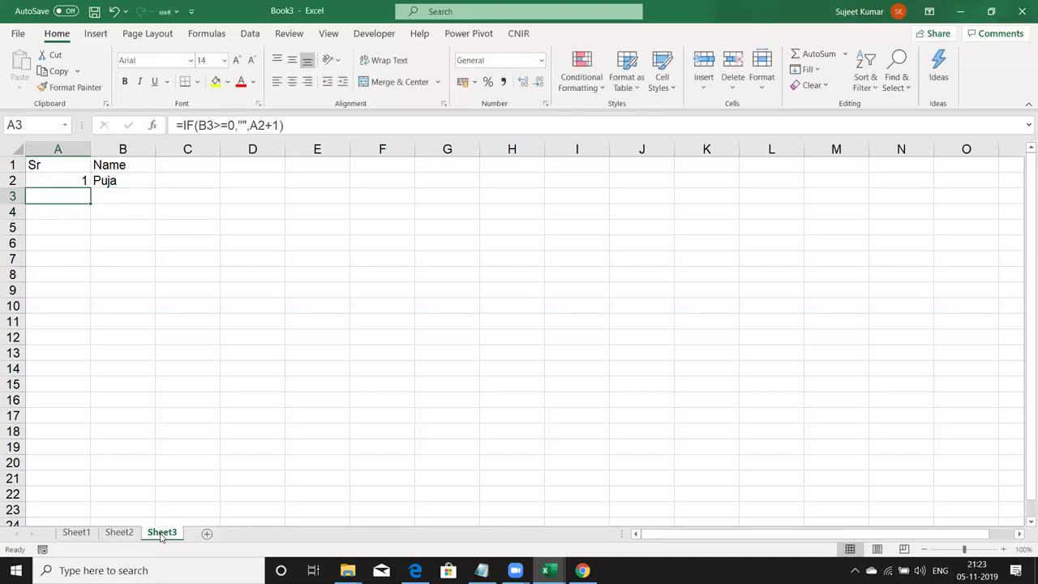
key("shift+Down")
key("shift+Down")
key("shift+Down")
key("shift+Down")
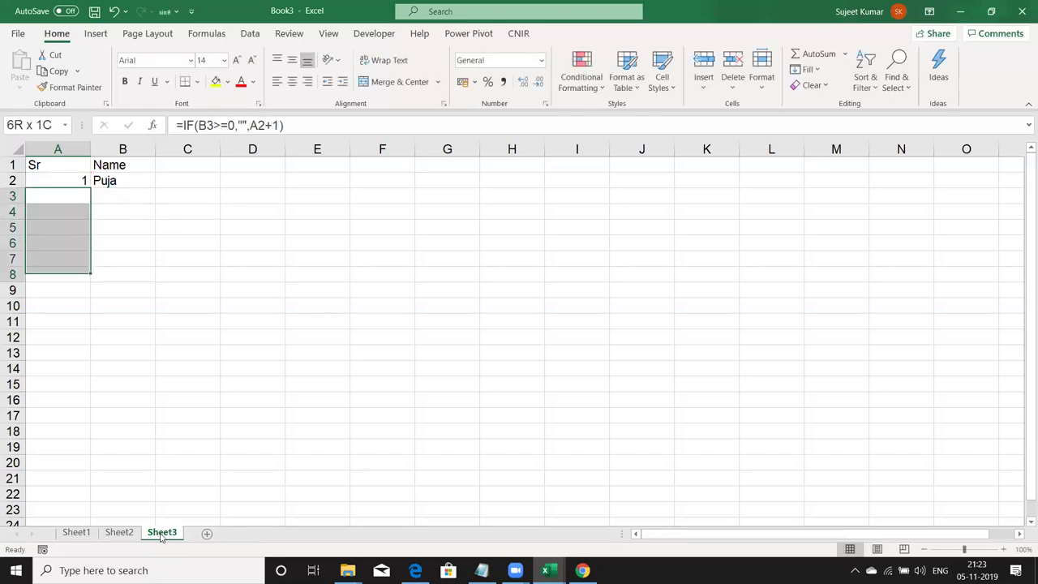
key("shift+Down")
key("shift+Down")
key("shift+Down")
key("Up")
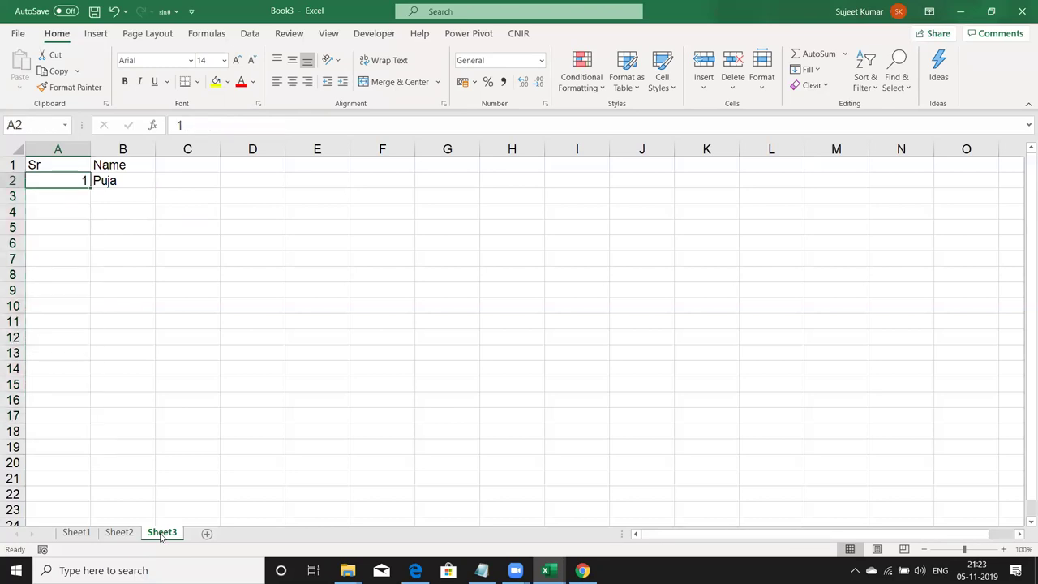
key("Right")
key("Down")
key("Right")
key("Left")
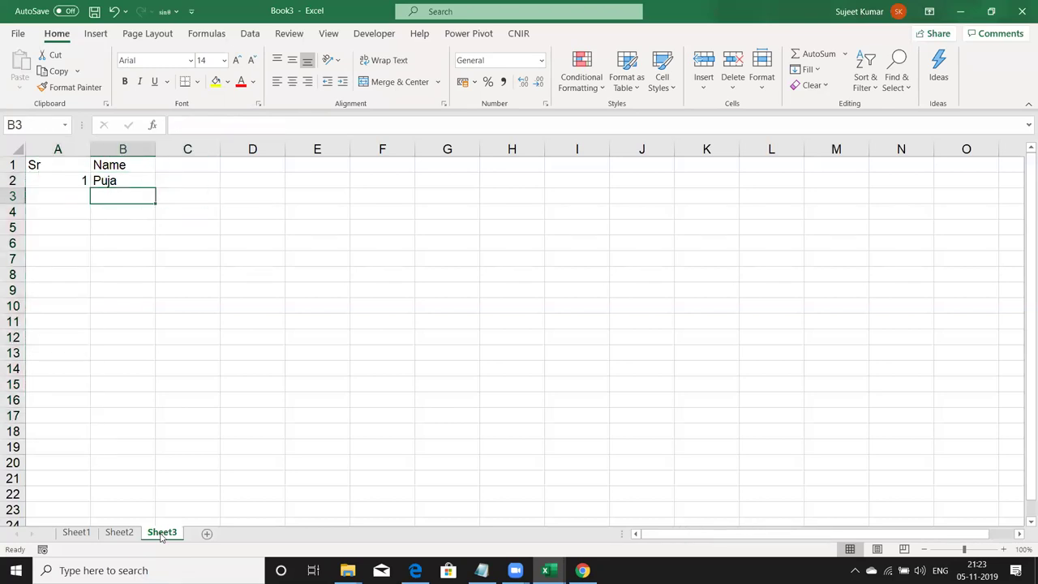
type("Om")
key("Return")
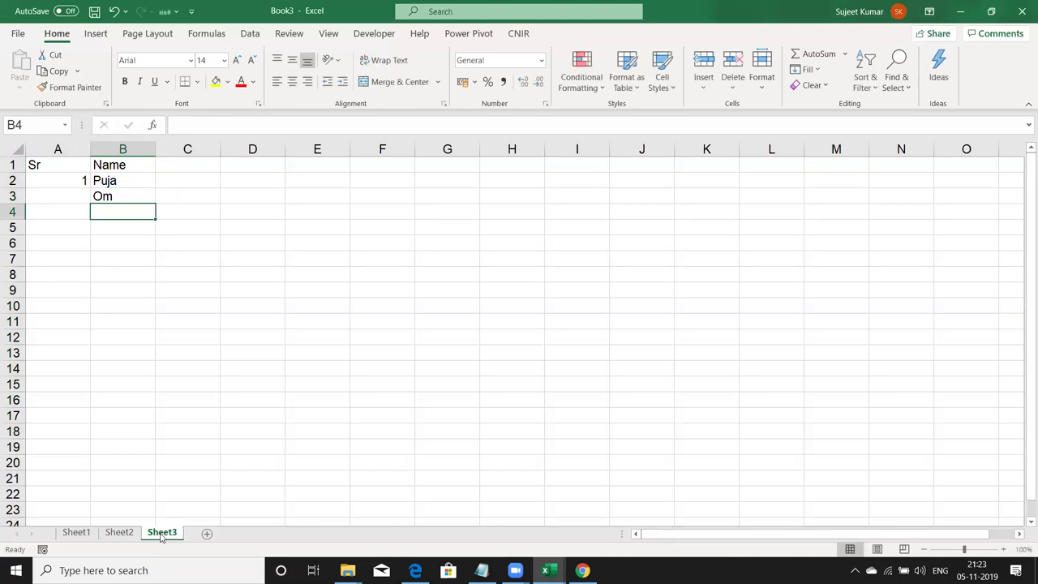
- Correct A3's test to B3=0 and copy the formula down to A18
key("Up")
key("Left")
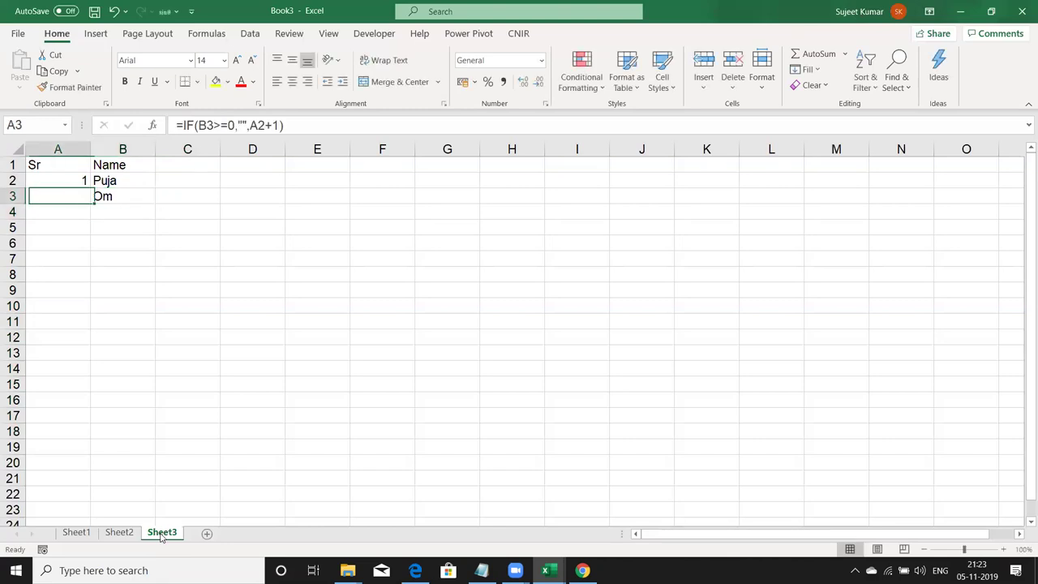
left_click(222, 126)
key("BackSpace")
key("ctrl+Return")
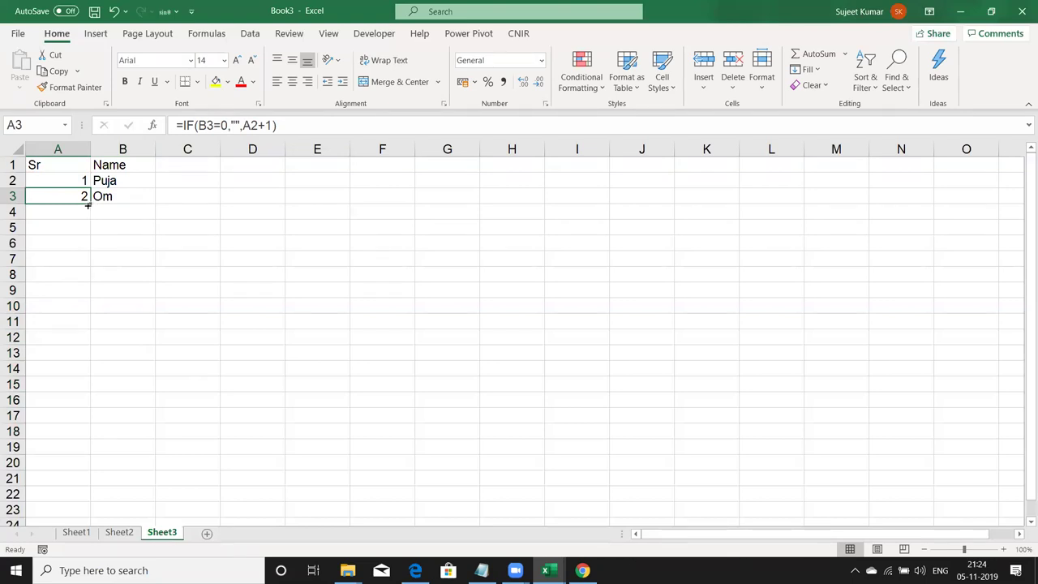
left_click_drag(88, 206, 88, 434)
- Add two more sample names in B4 and B6
left_click(96, 210)
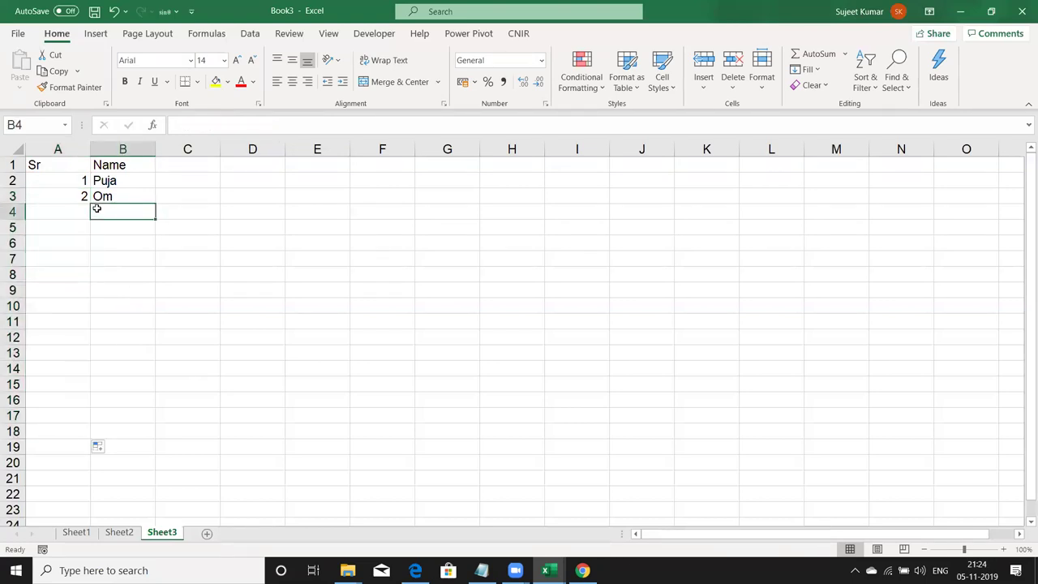
type("Inder")
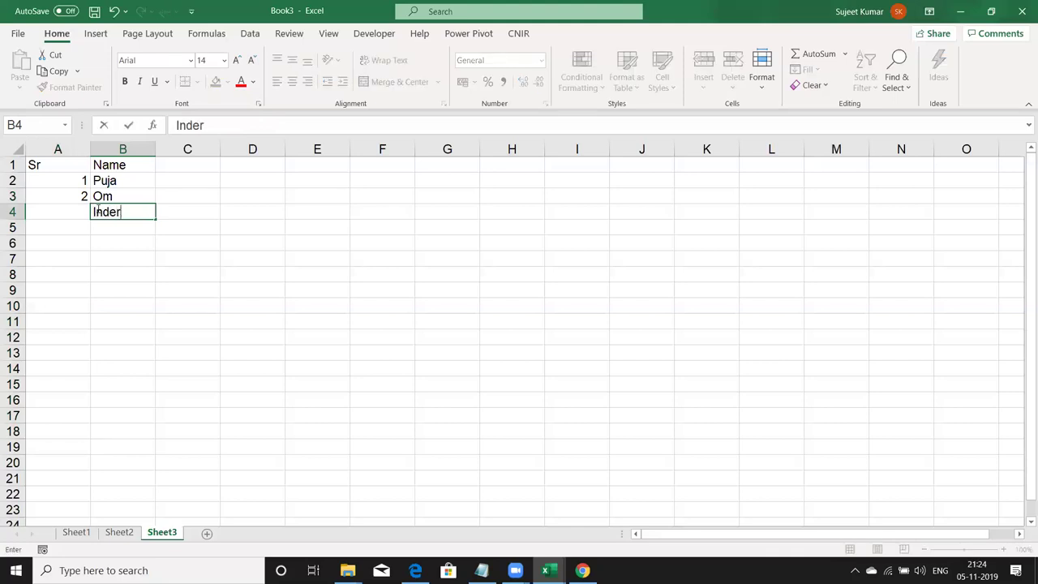
key("Return")
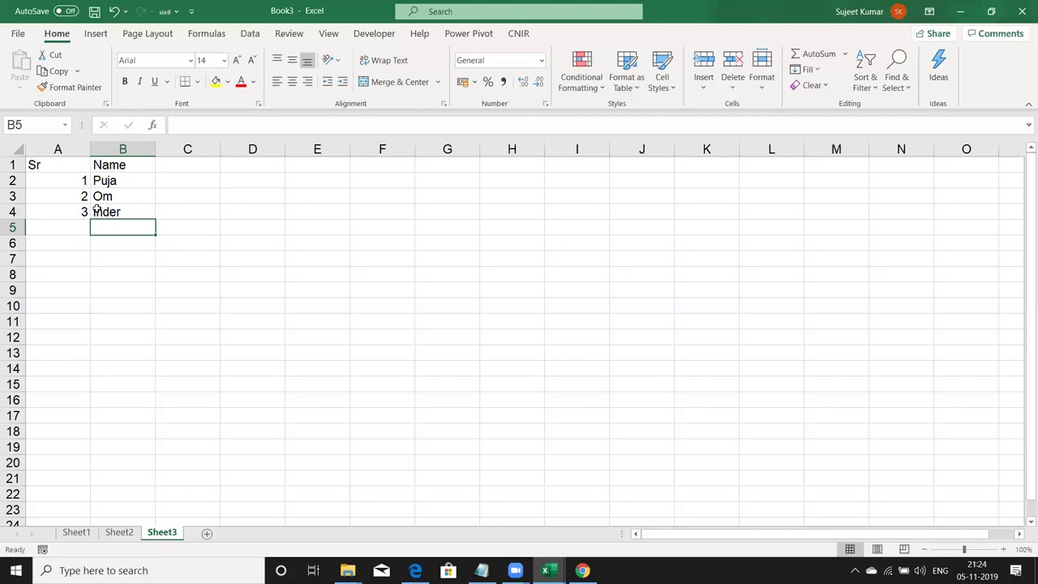
left_click(100, 243)
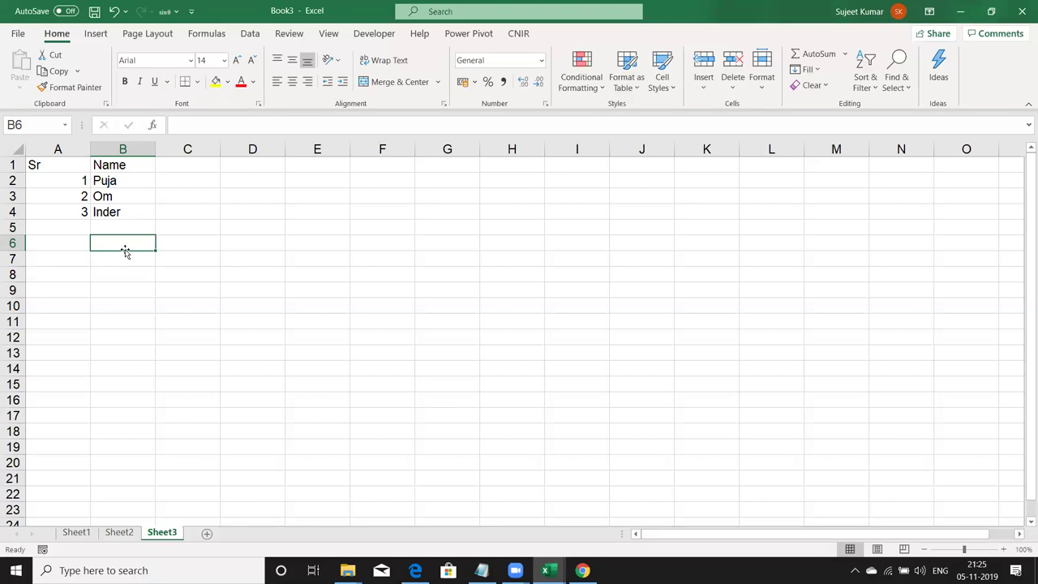
type("o")
key("BackSpace")
key("BackSpace")
type("Mohan")
key("Return")
key("Up")
key("Left")
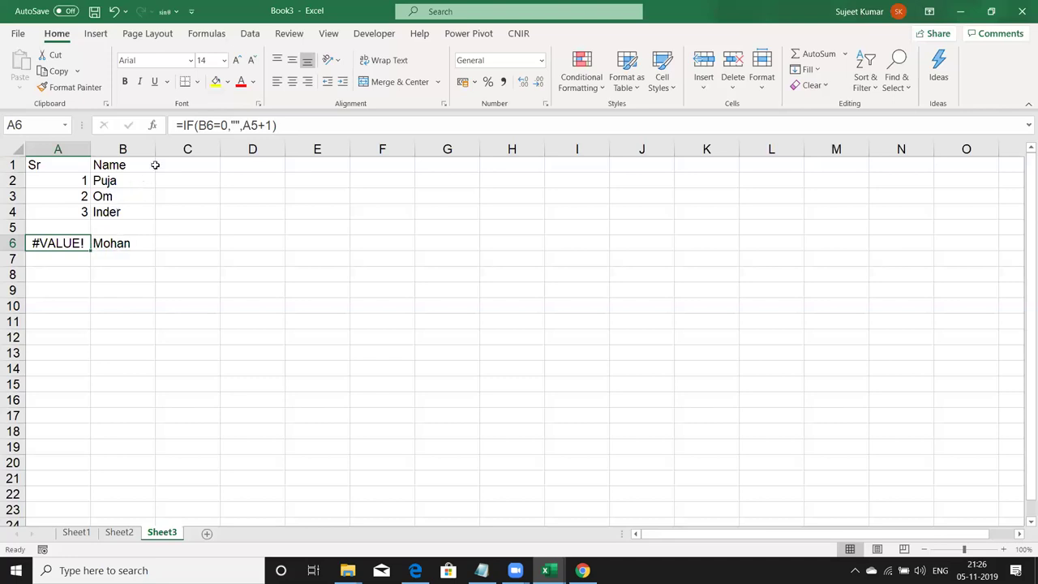
double_click(83, 244)
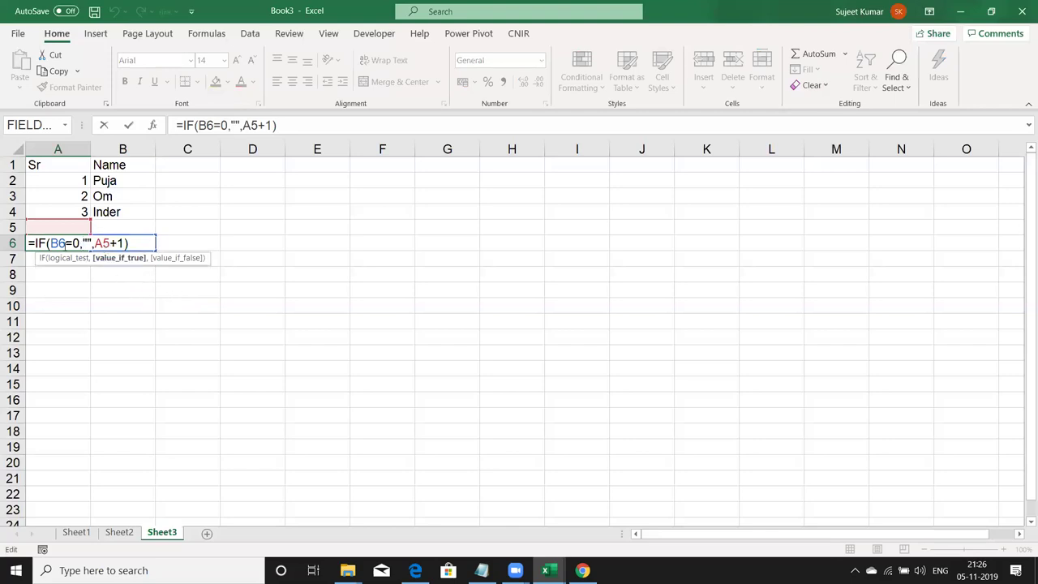
left_click(103, 244)
key("Right")
key("Right")
key("shift+Right")
double_click(104, 243)
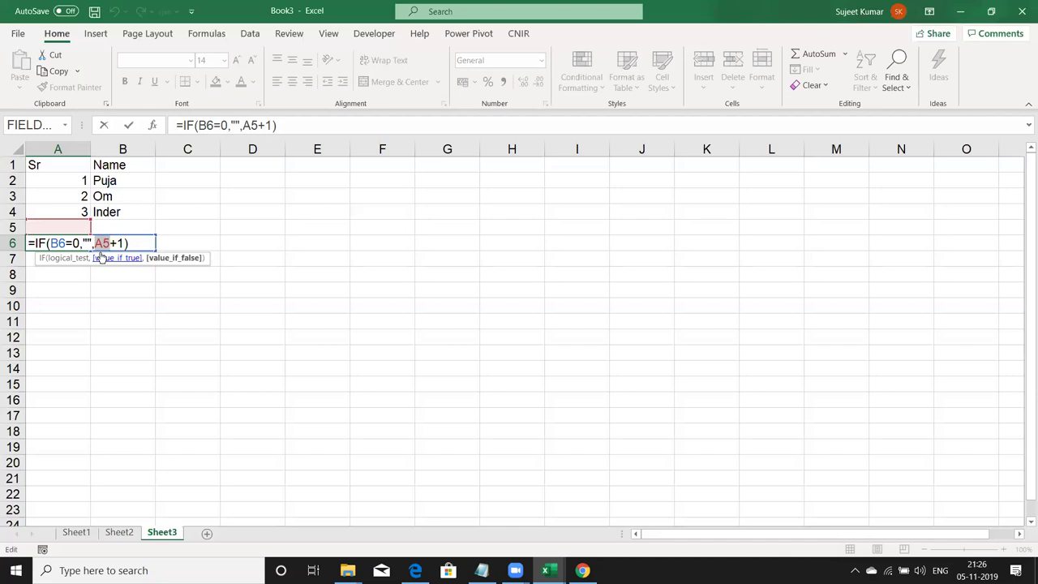
key("Return")
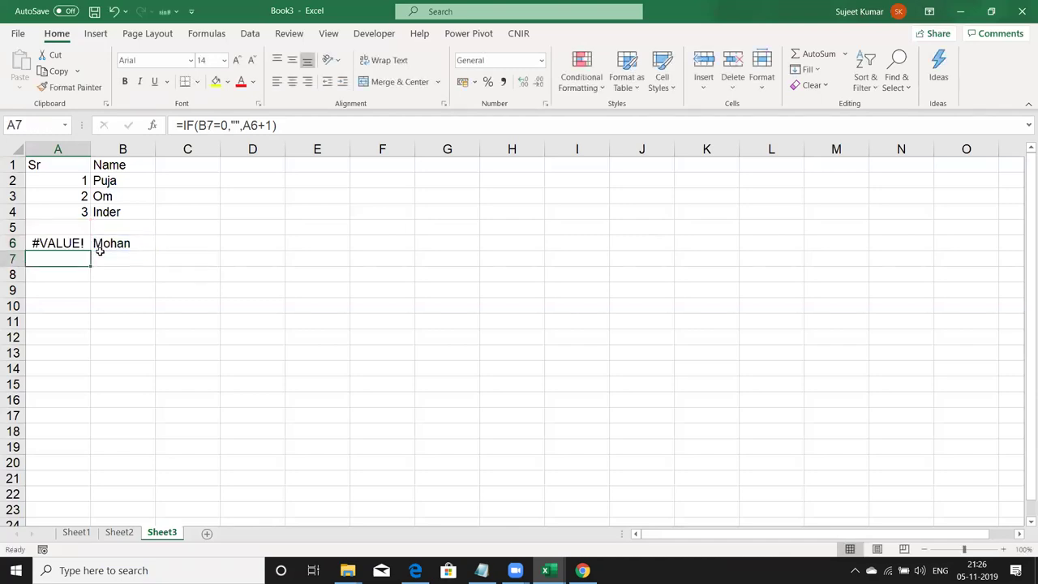
key("Up")
key("Up")
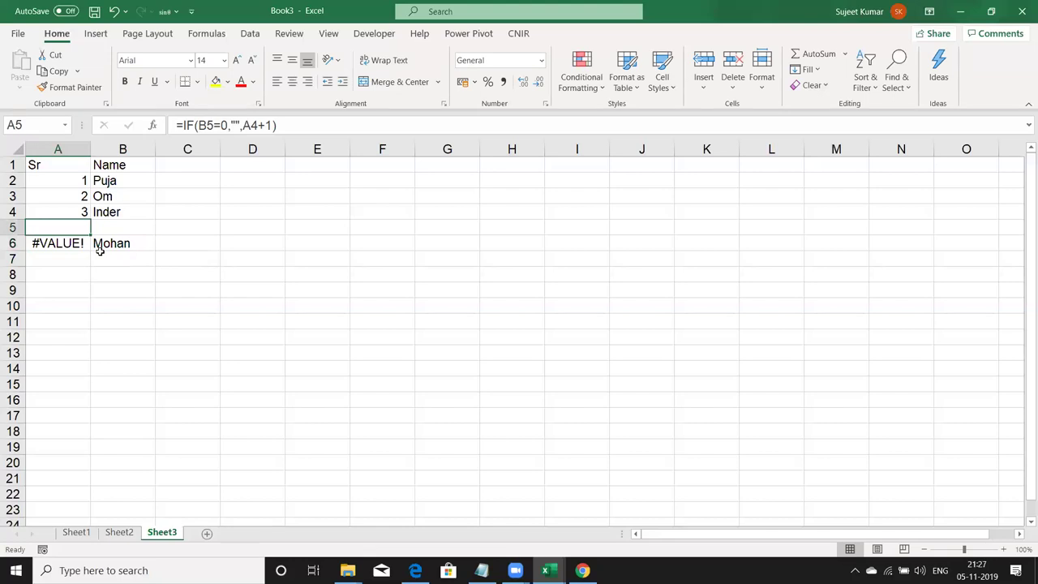
key("shift+Right")
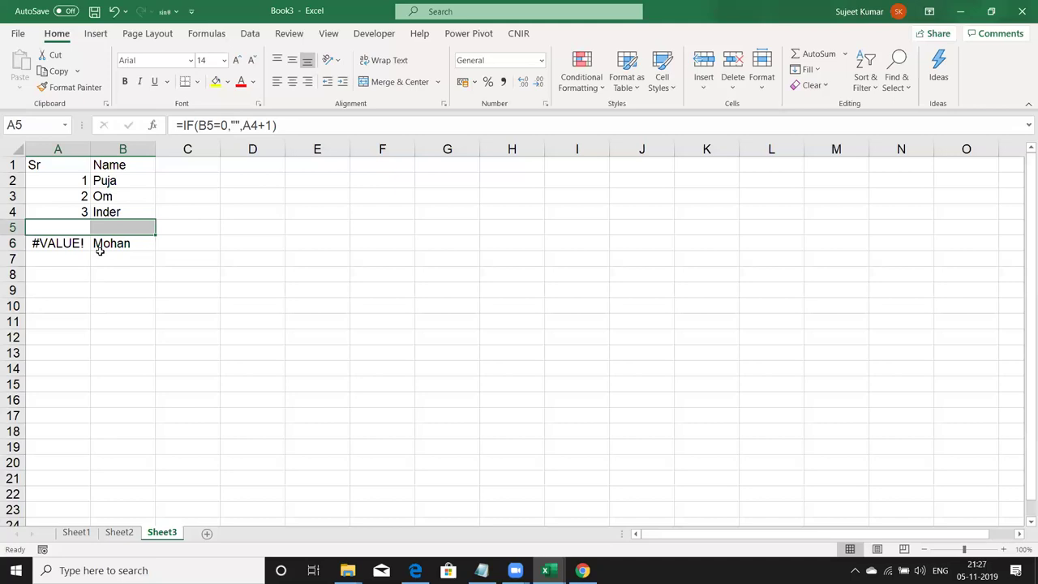
- Enter =IF(B2=0,"",MAX(C1:C1)+1) in C2, accepting Excel's parenthesis correction
key("Right")
key("Up")
key("Up")
key("Up")
key("Right")
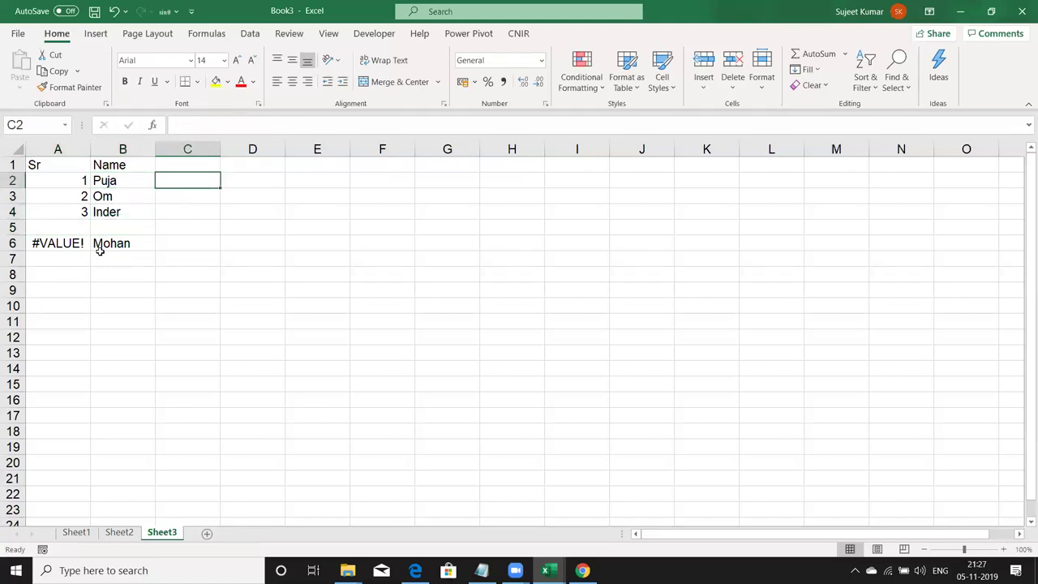
type("=if(")
key("Left")
type("=0,")
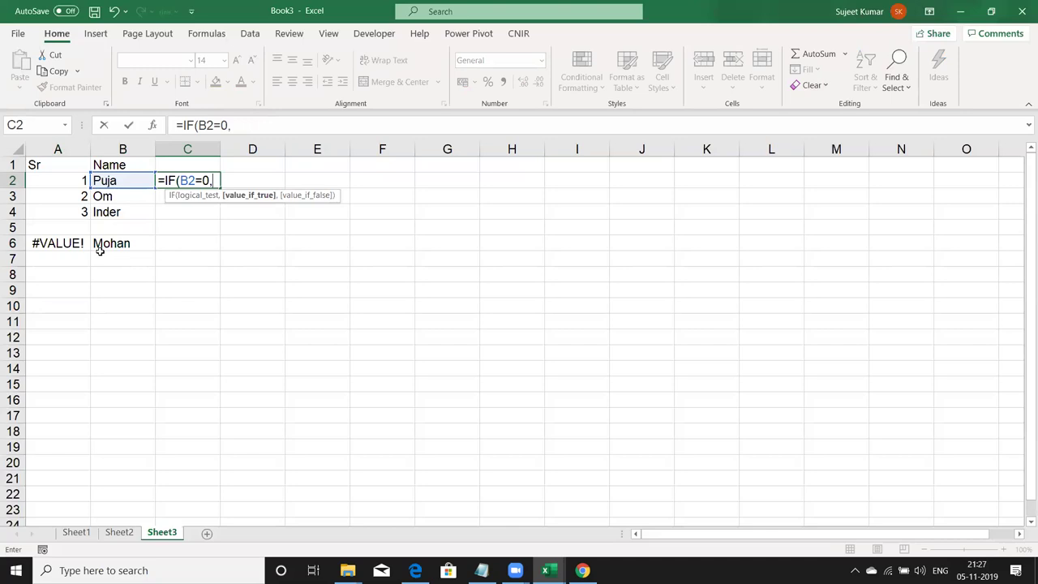
type("\"\",")
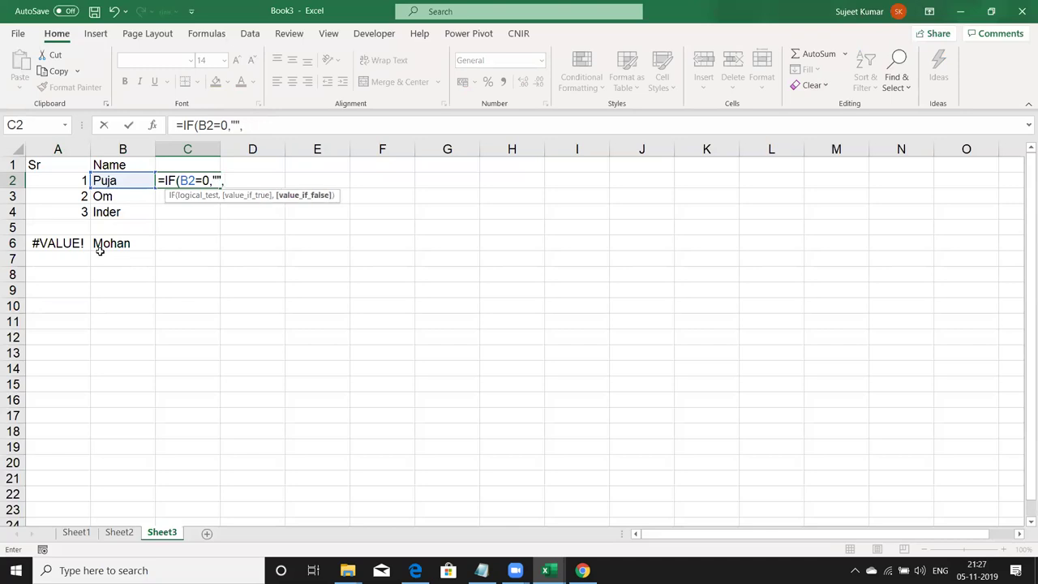
type("max")
key("Tab")
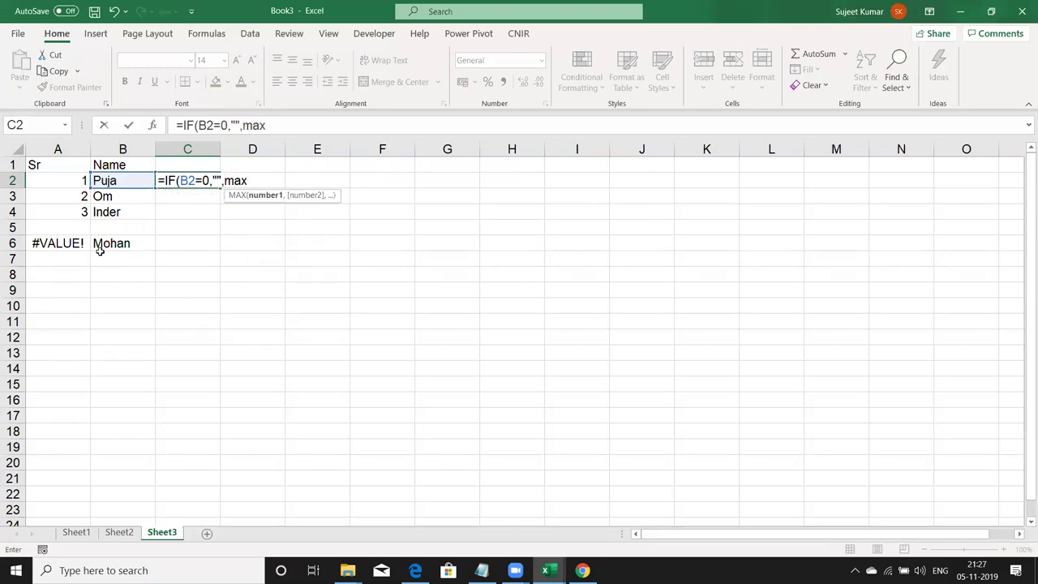
key("Up")
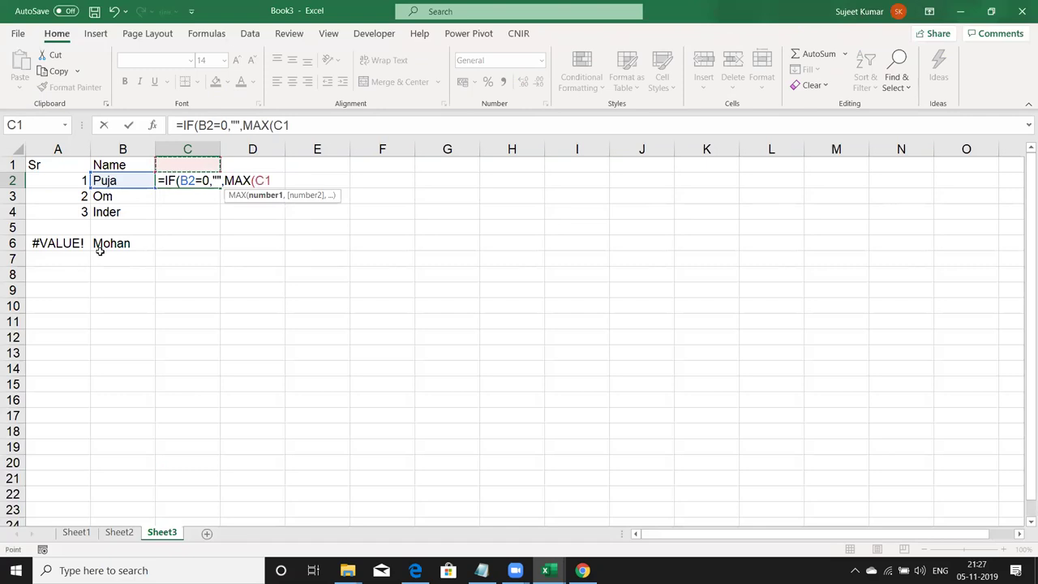
type(".")
type("C")
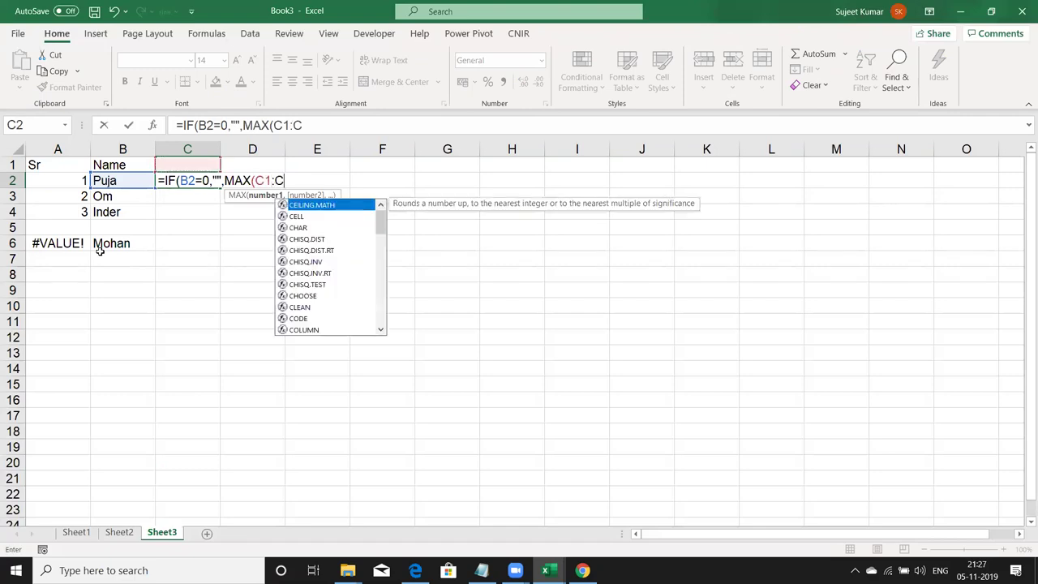
type("1")
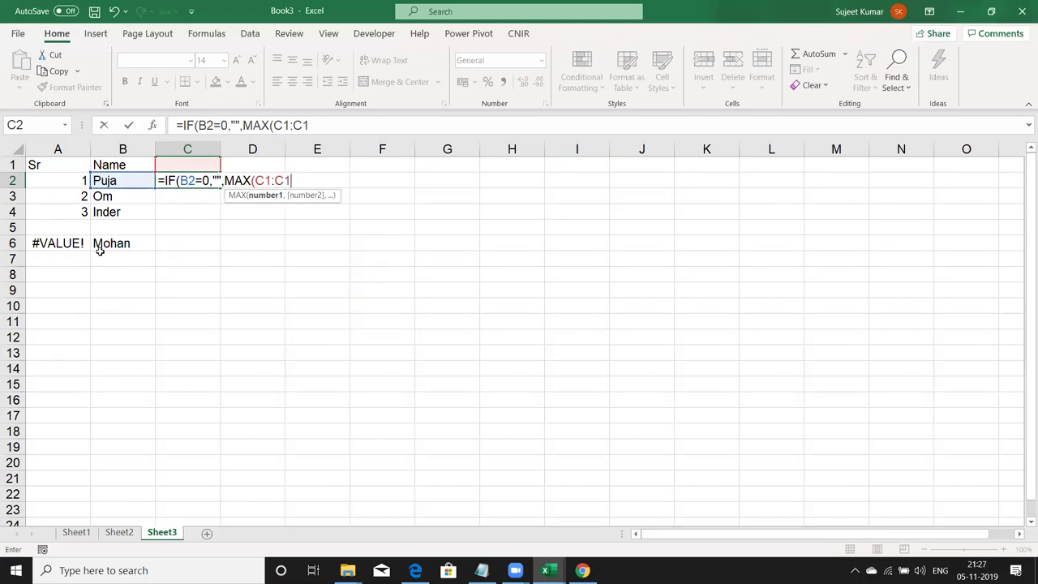
type(")+")
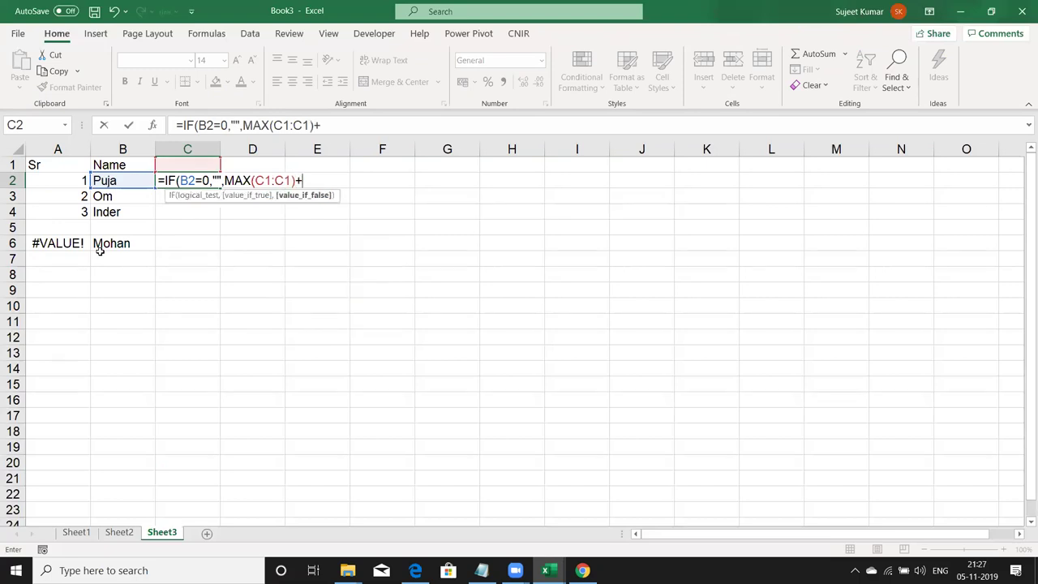
type("1")
key("Return")
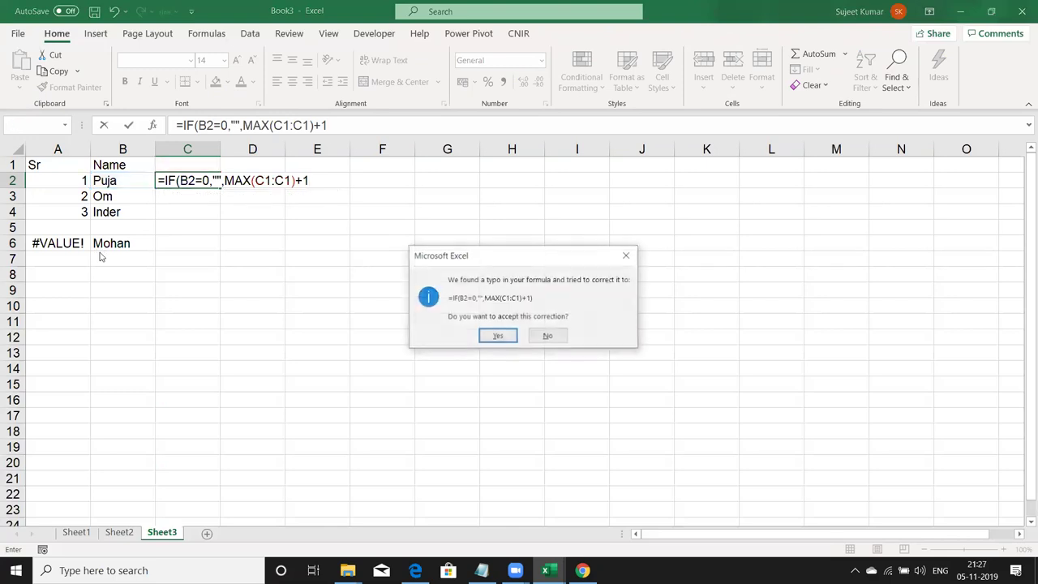
key("Return")
- Anchor the range start as $C$1 in C2's MAX formula
key("Up")
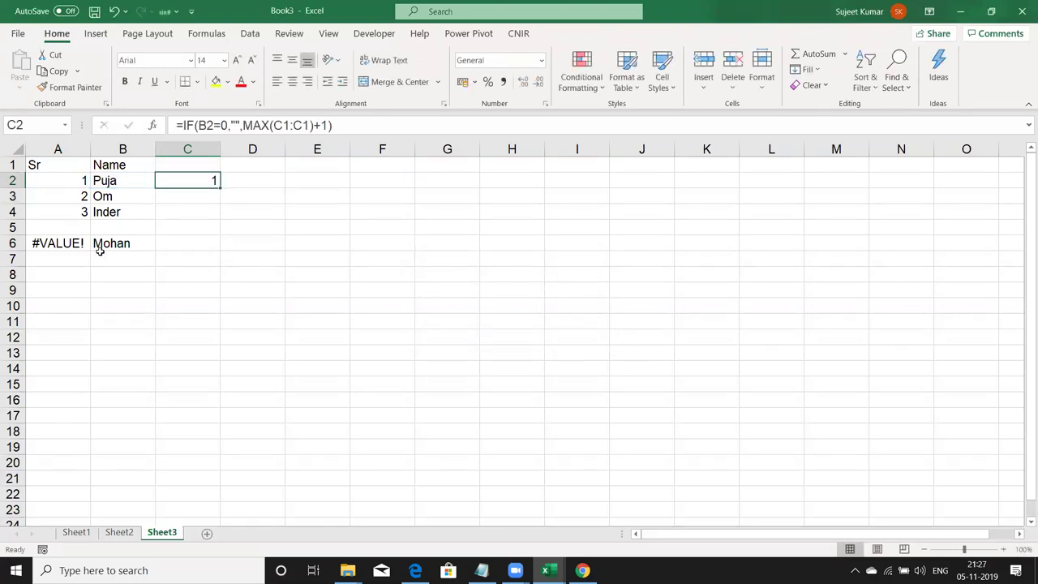
key("F2")
key("Left")
key("Left")
key("Left")
key("Left")
key("Left")
key("Left")
key("Left")
key("Left")
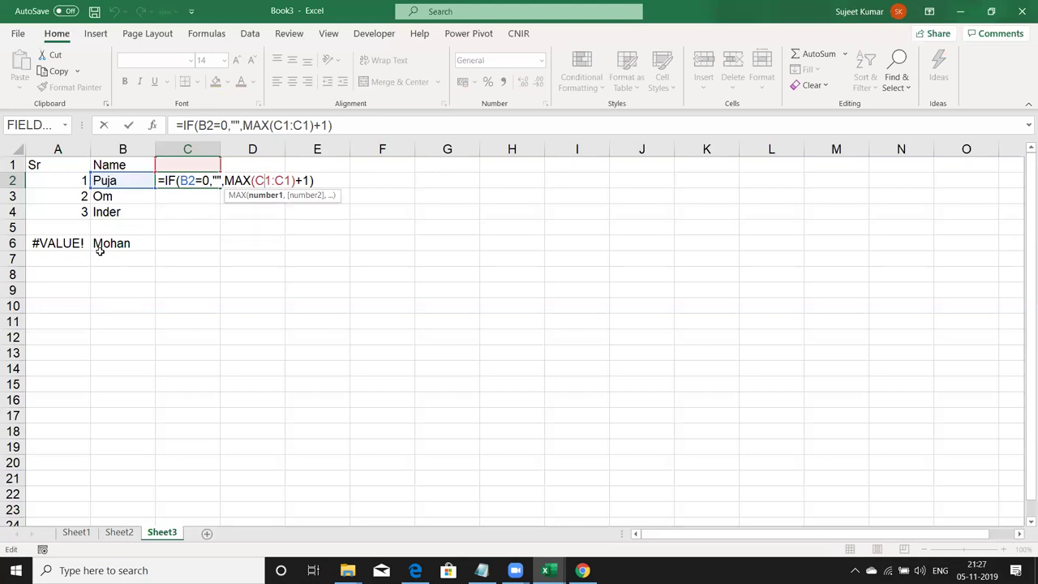
key("F4")
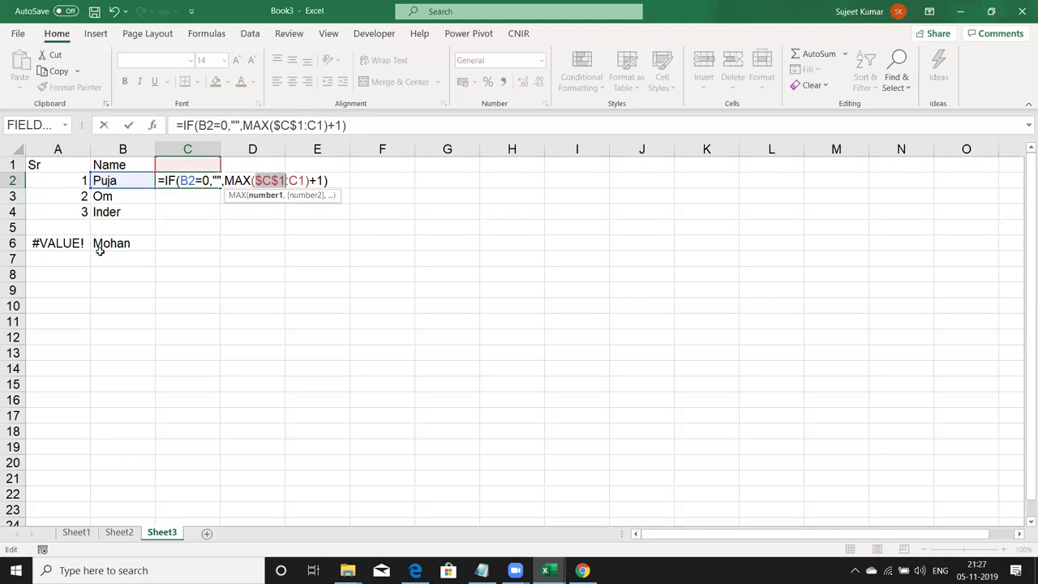
key("Return")
- Fill the C2 serial formula down through C12 with Ctrl+D
key("Up")
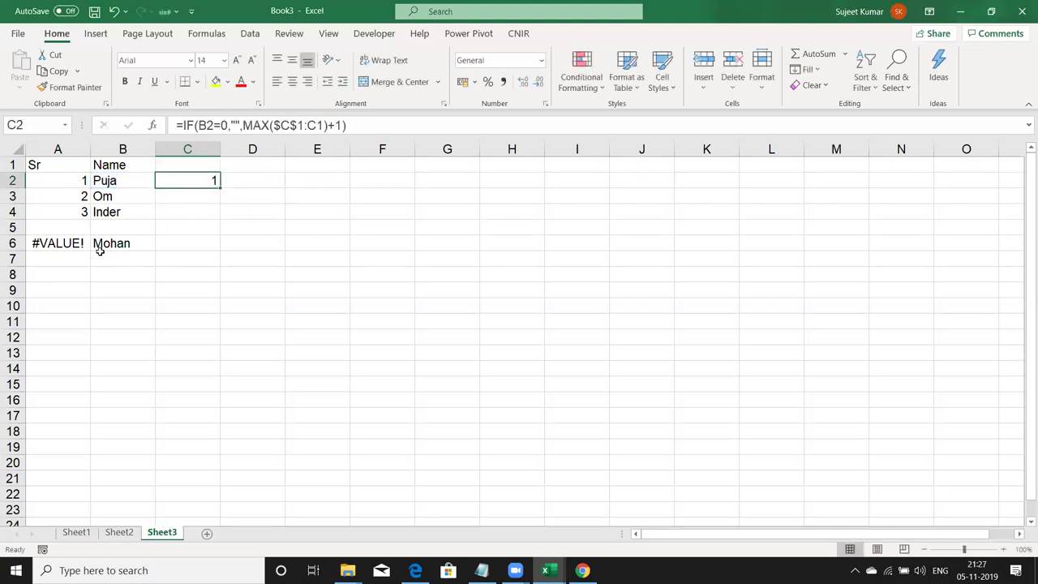
key("shift+Down")
key("shift+Down")
key("shift+Down")
key("shift+Down")
key("shift+Down")
key("shift+Down")
key("shift+Down")
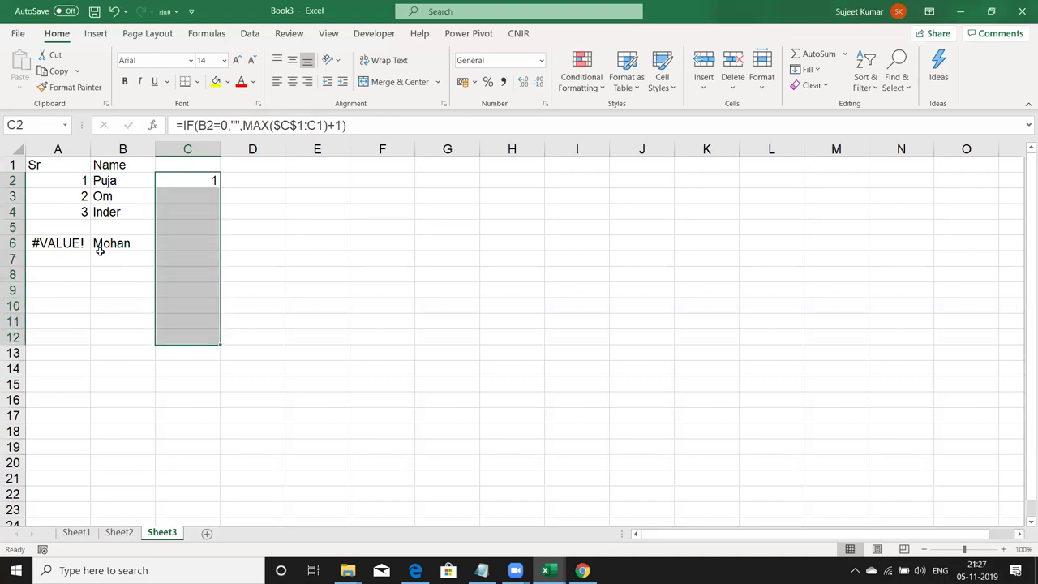
key("ctrl+d")
key("Down")
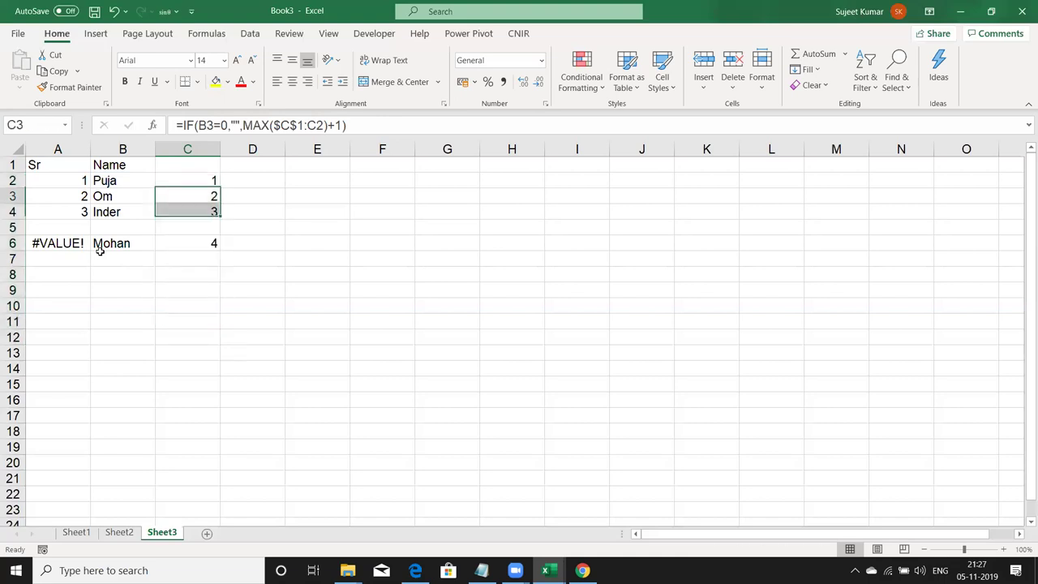
key("Down")
key("Down")
key("Down")
key("Down")
- Add a sample name in B7, check C7's formula, and insert a new worksheet
left_click(100, 255)
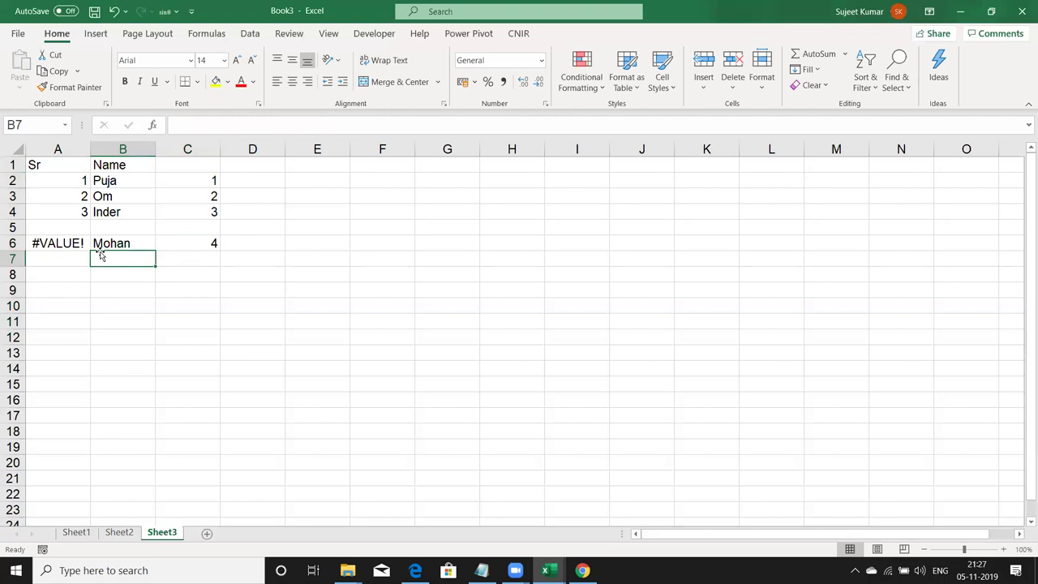
type("Inder")
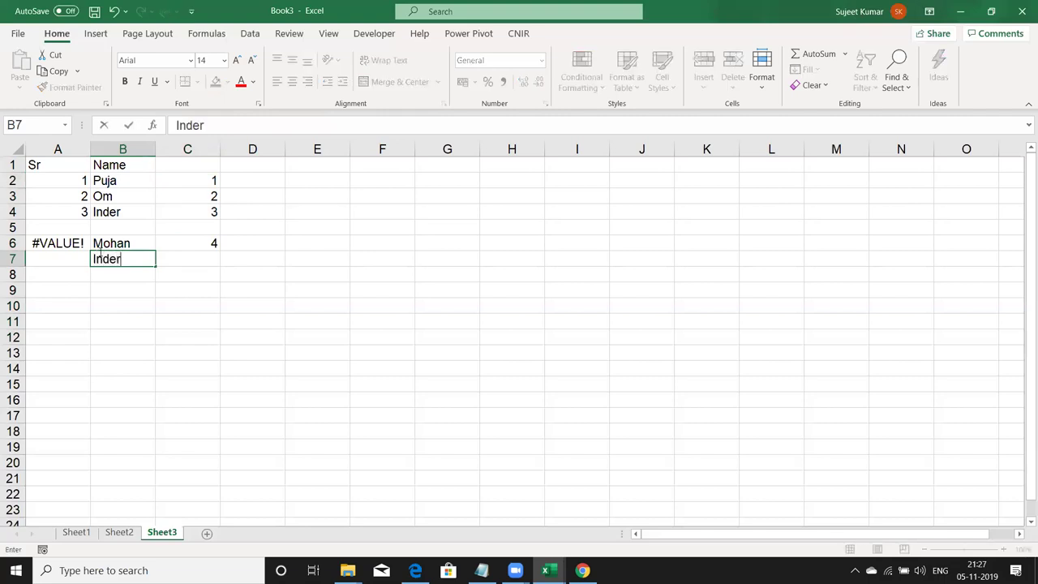
key("Return")
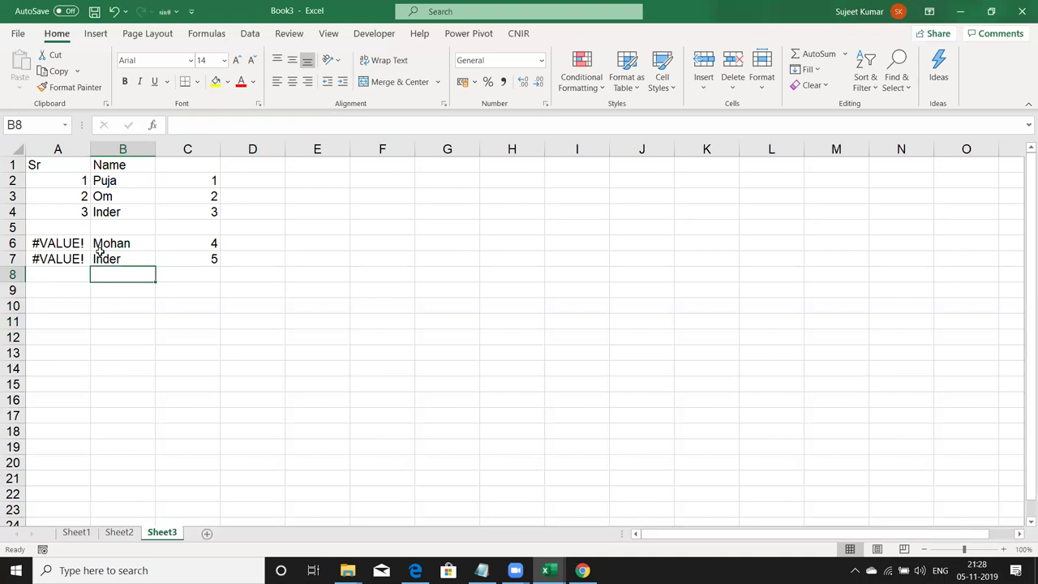
double_click(211, 260)
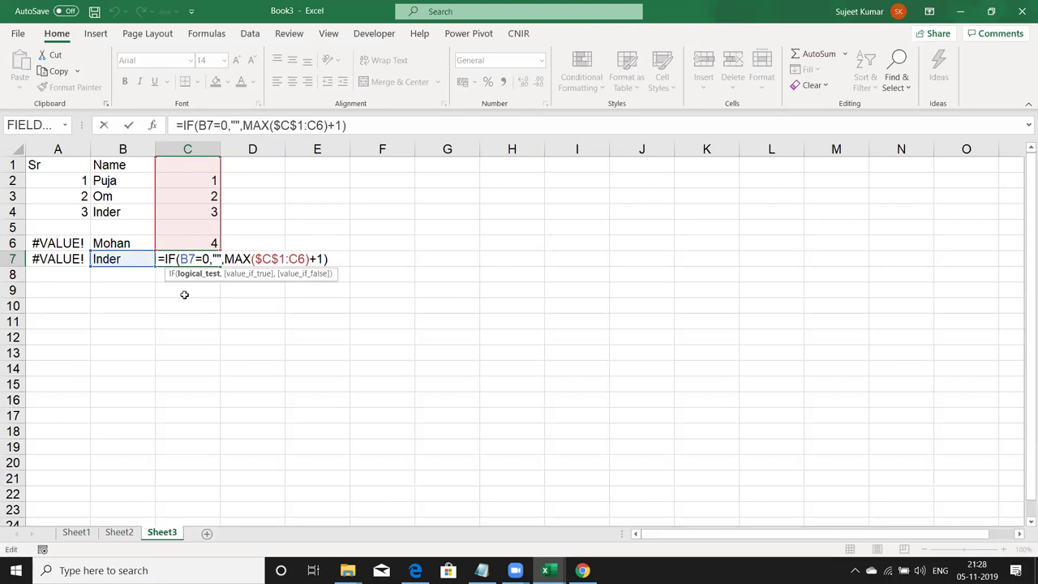
key("Return")
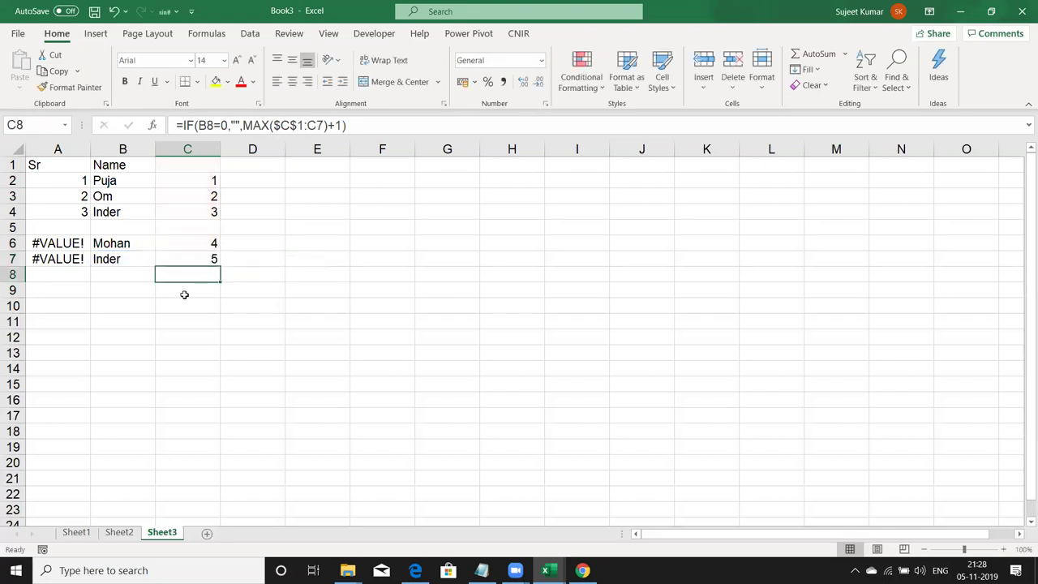
left_click(207, 536)
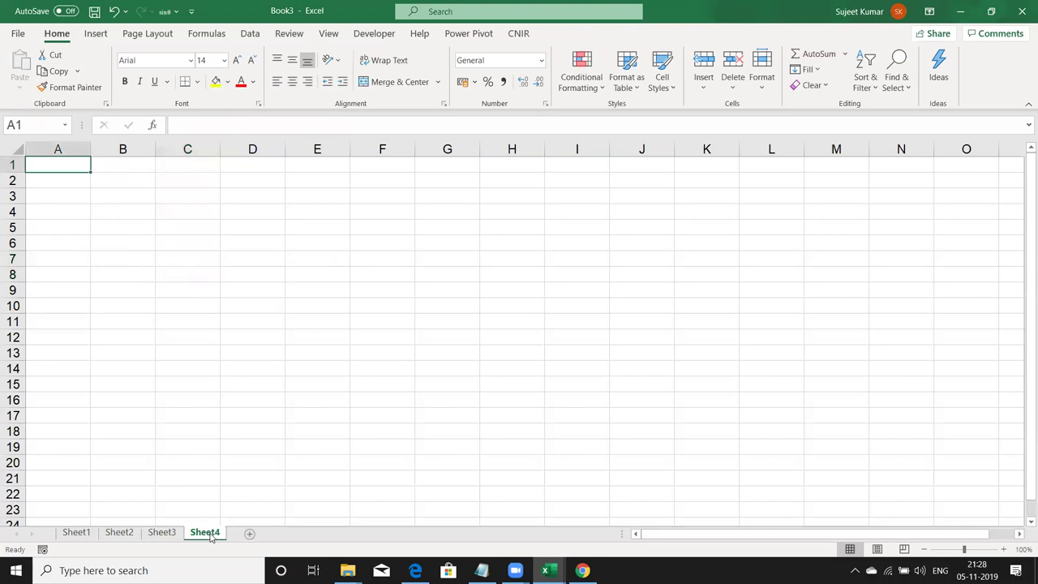
- Enter Top and 15 in C1:D1, then Sr in A3 and 1 in A4
key("Right")
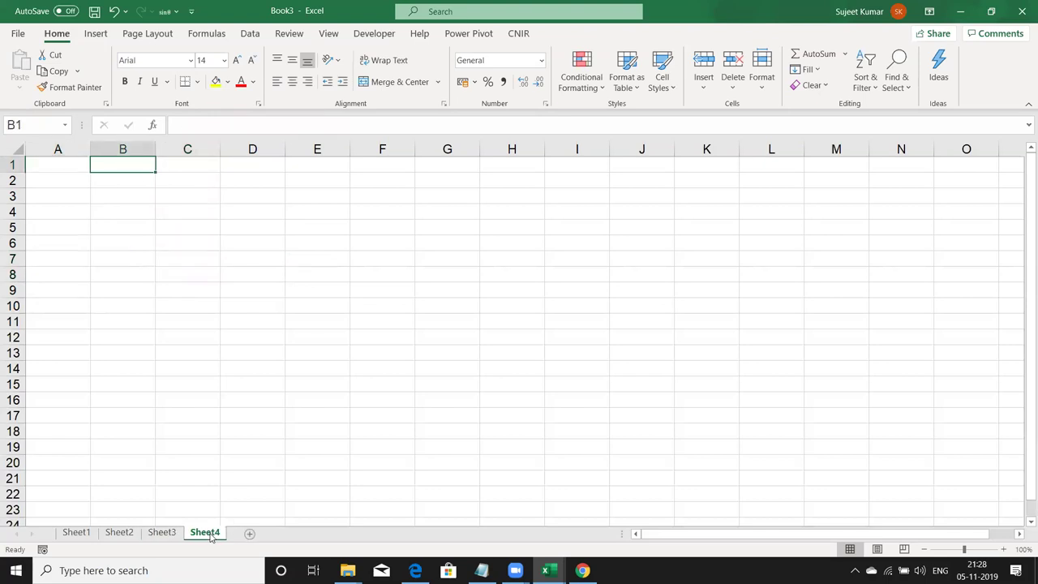
key("Right")
type("Top")
key("Tab")
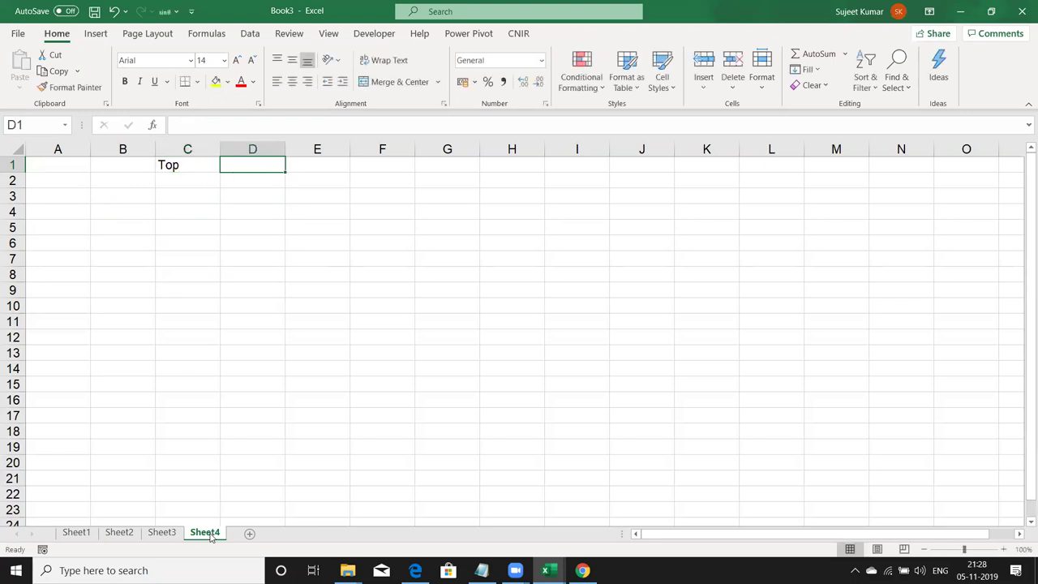
type("15")
key("Return")
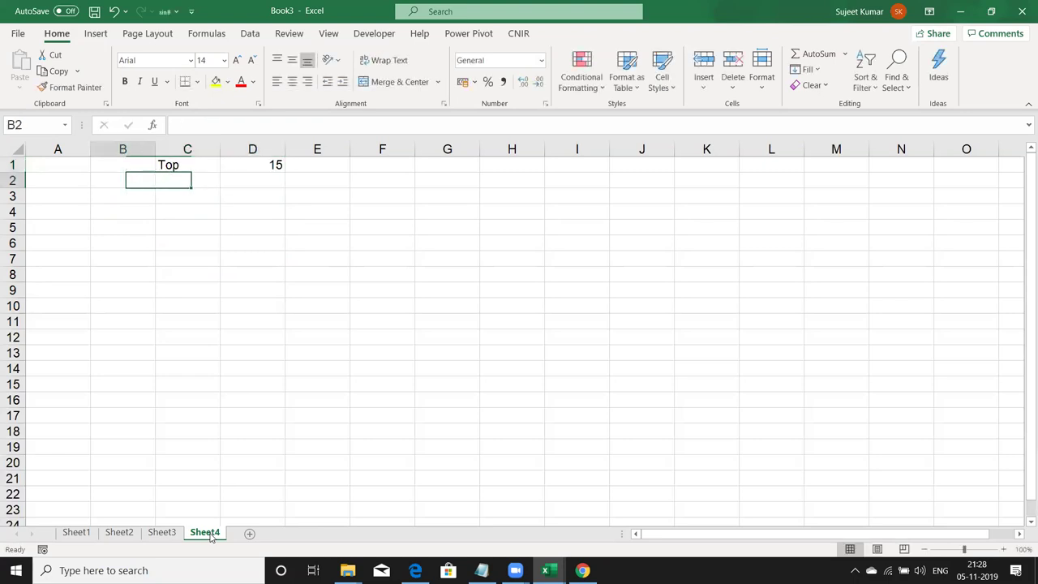
key("Return")
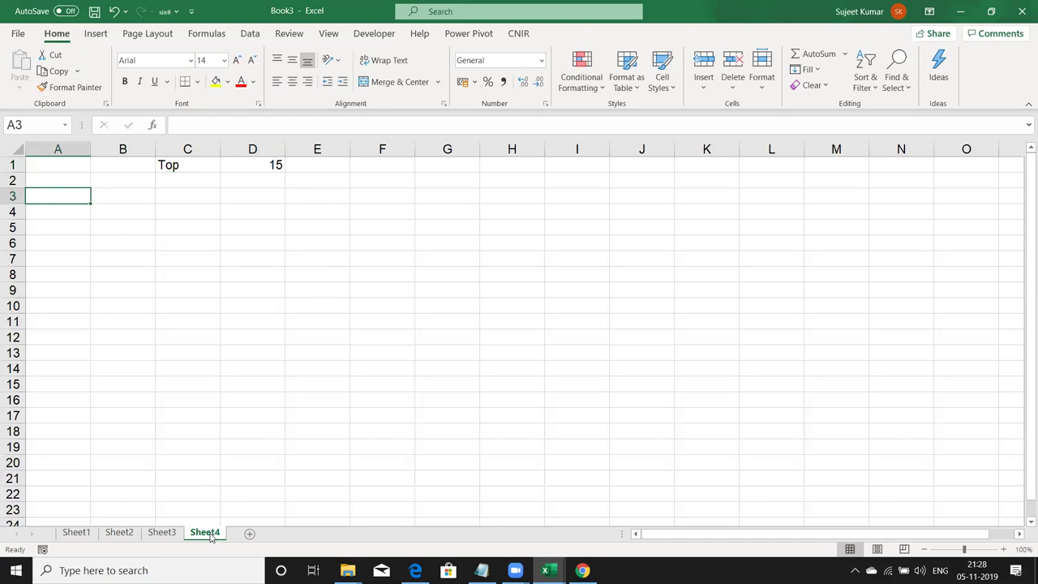
type("Sr")
key("Return")
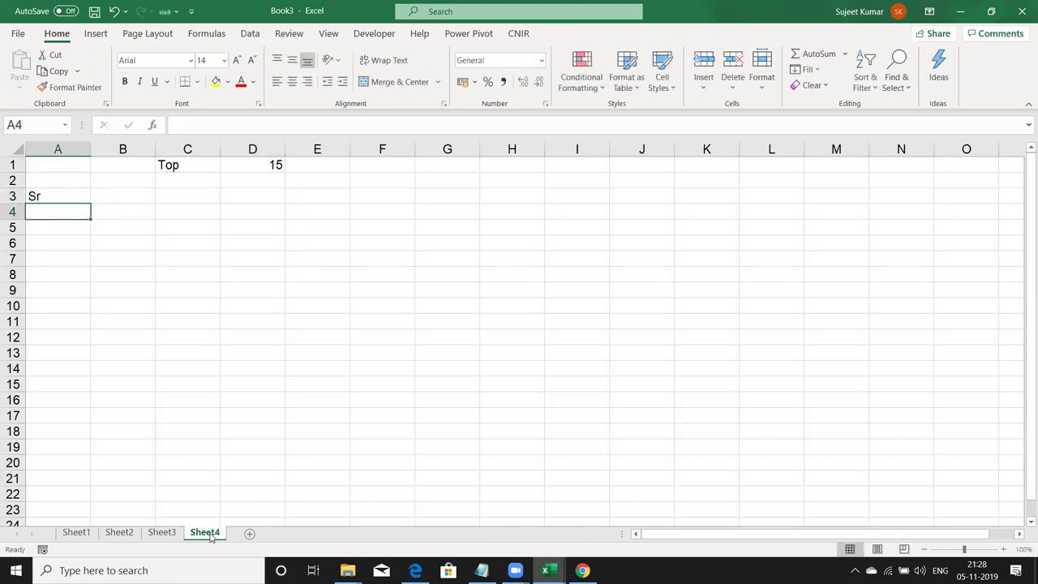
type("1")
key("Return")
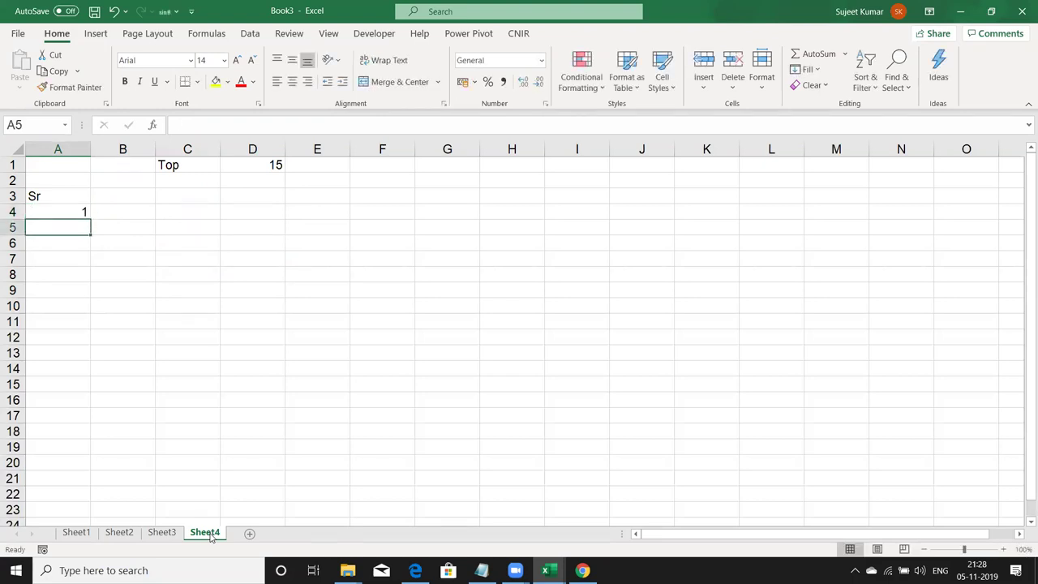
- Enter =IF(A4+1>D1,"",A4+1) in A5, returning 2
type("=")
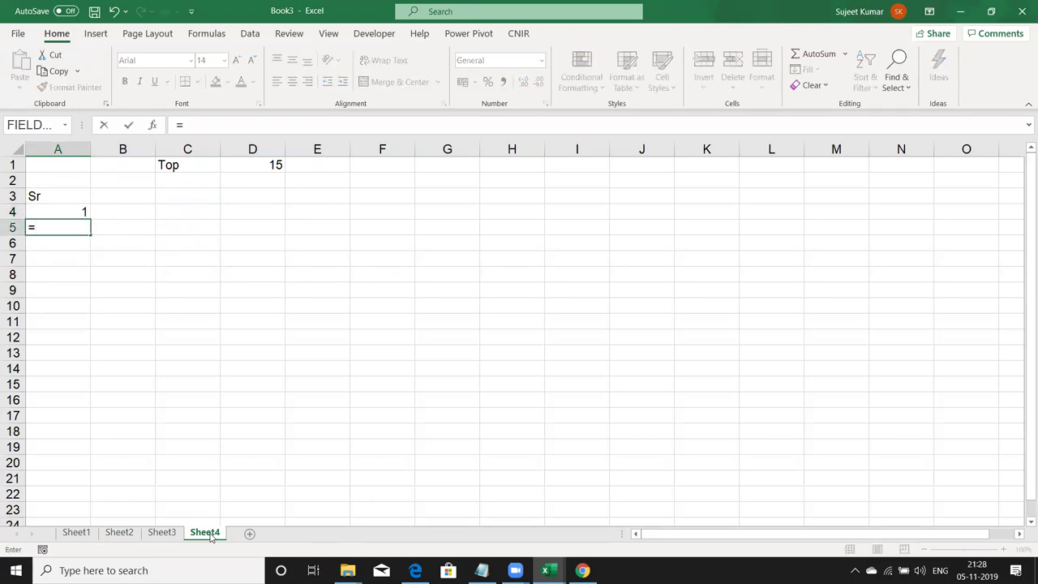
type("if(")
key("Up")
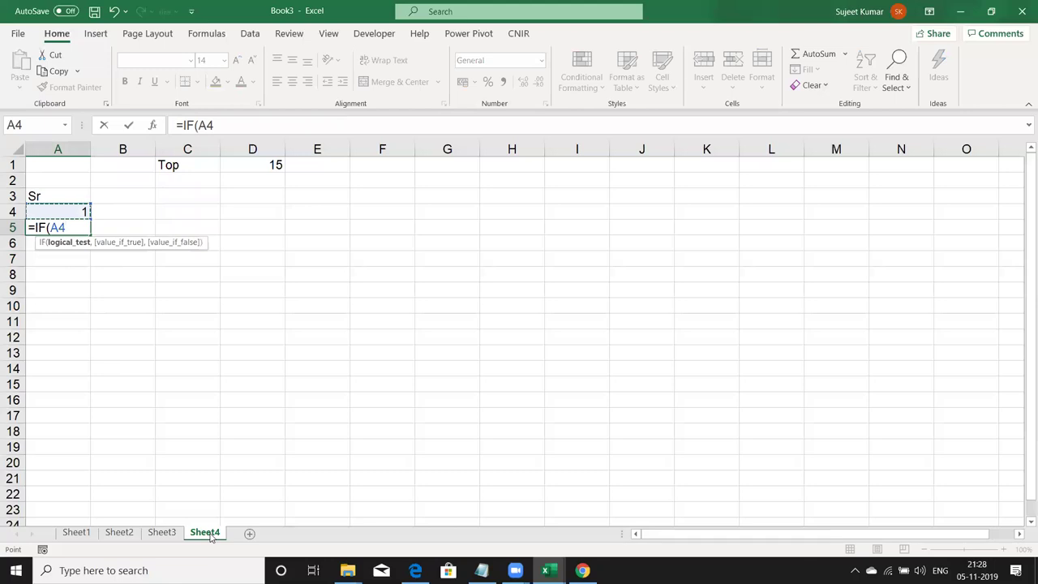
type("+1")
type(">")
left_click(265, 166)
type(",\"\",")
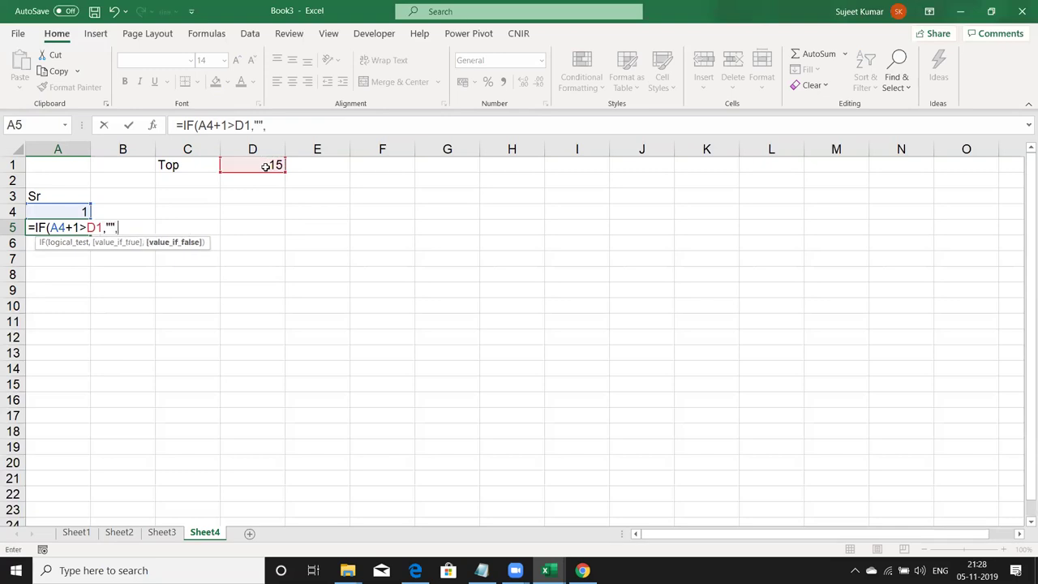
left_click(81, 210)
type("+1")
key("Return")
key("Up")
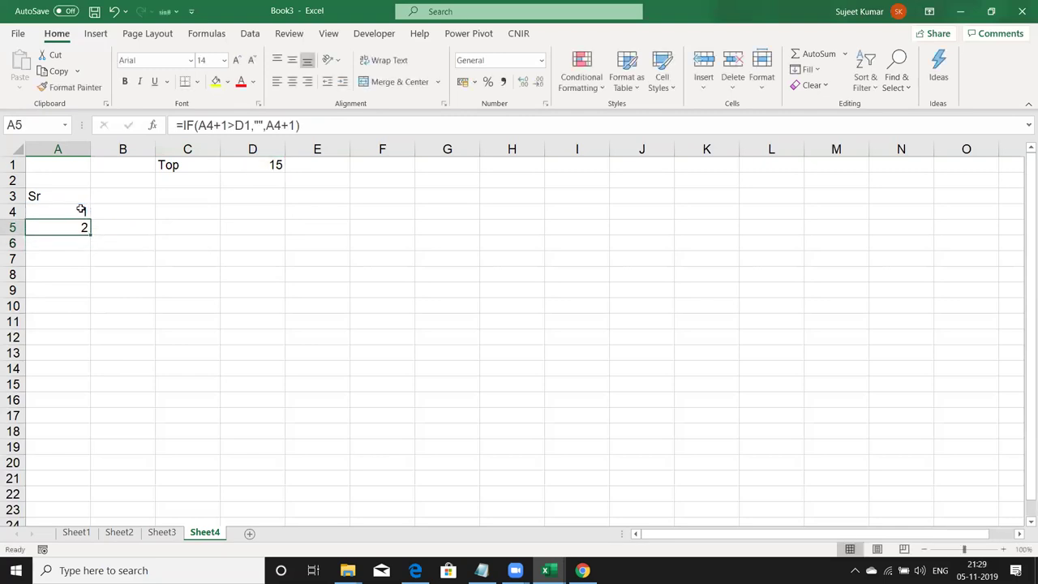
- Make the D1 reference in A5's formula absolute as $D$1
key("F2")
key("Left")
key("Left")
key("Left")
key("Left")
key("Left")
key("Left")
key("Left")
key("Left")
key("Left")
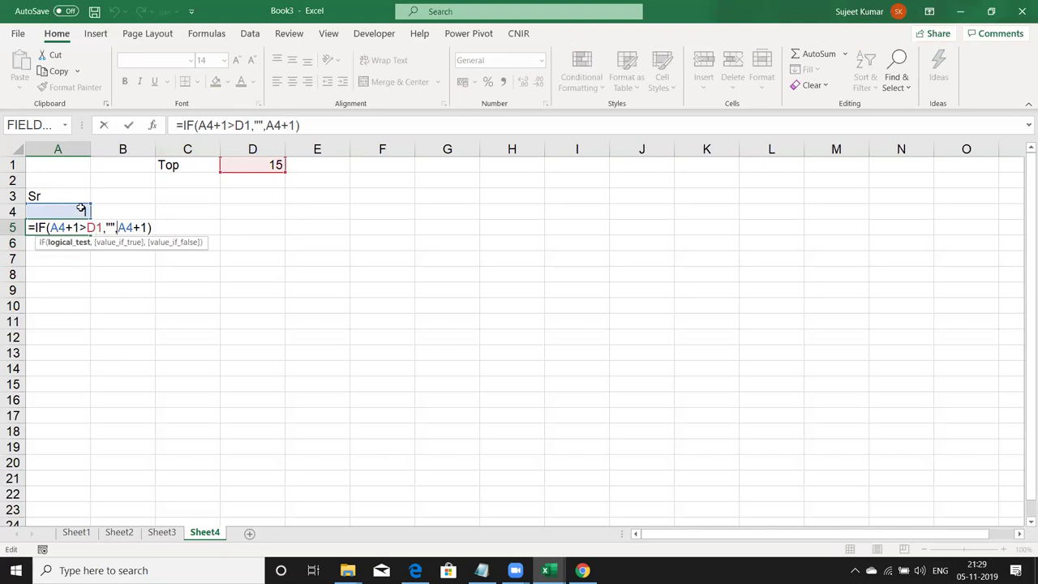
key("F4")
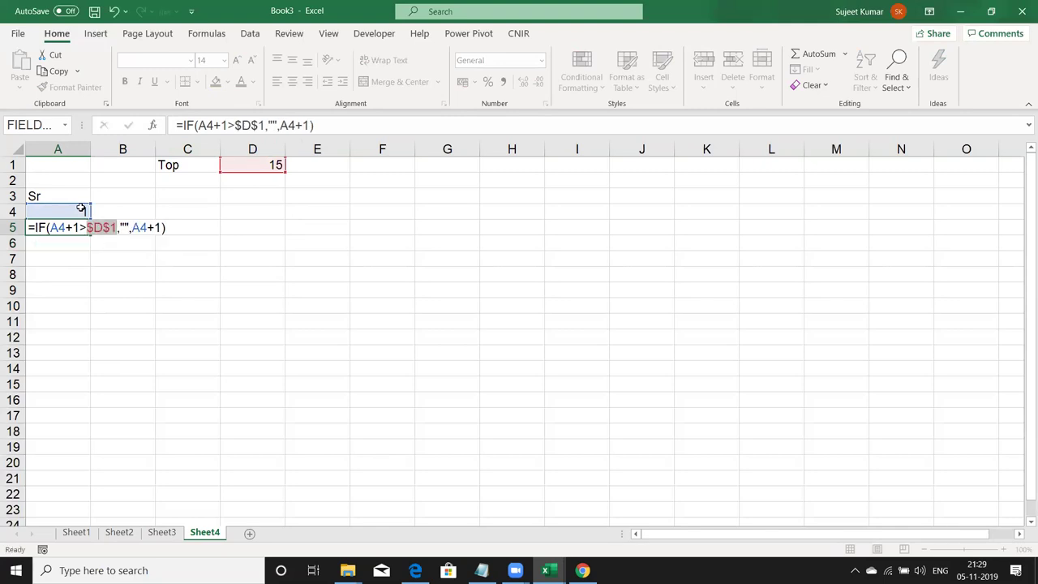
key("ctrl+Return")
- Fill A5's formula down to A28 and inspect the #VALUE! result in A20
key("shift+Down")
key("shift+Down")
key("shift+Down")
key("shift+Down")
key("shift+Down")
key("shift+Down")
key("shift+Down")
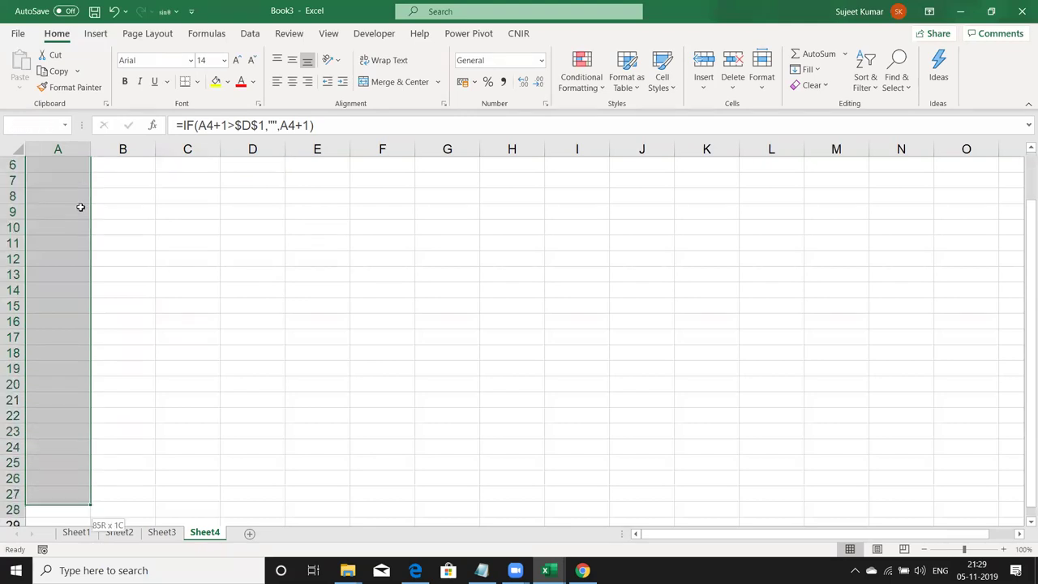
key("ctrl+d")
key("ctrl+Up")
key("Down")
key("Down")
key("Down")
key("Down")
key("Down")
key("Down")
key("Down")
key("Up")
key("Up")
key("Up")
key("Up")
key("Up")
key("Up")
key("Up")
key("Down")
key("Down")
key("Down")
key("Down")
key("Down")
key("Down")
key("Down")
key("Down")
key("Down")
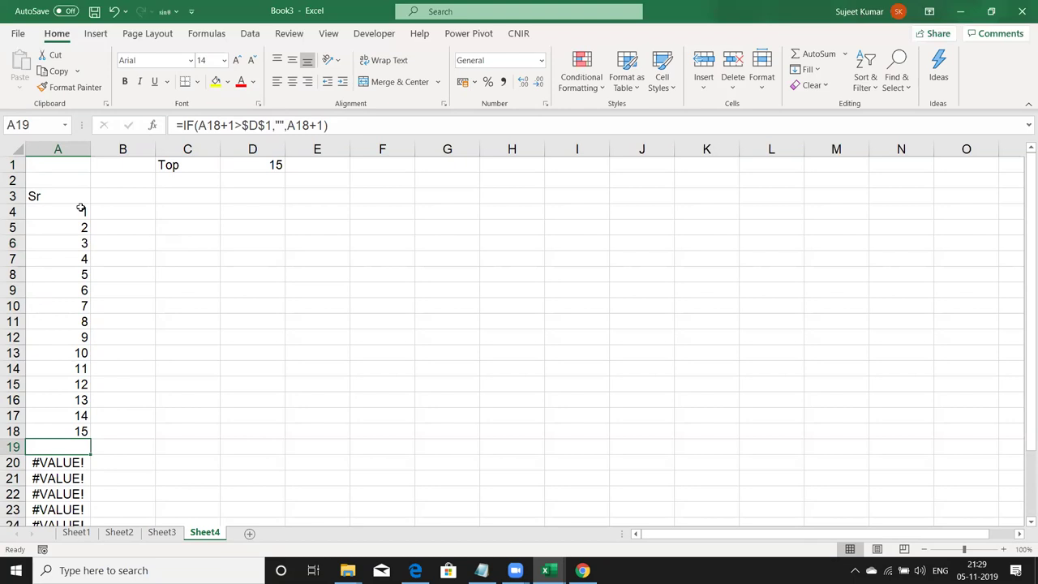
key("Down")
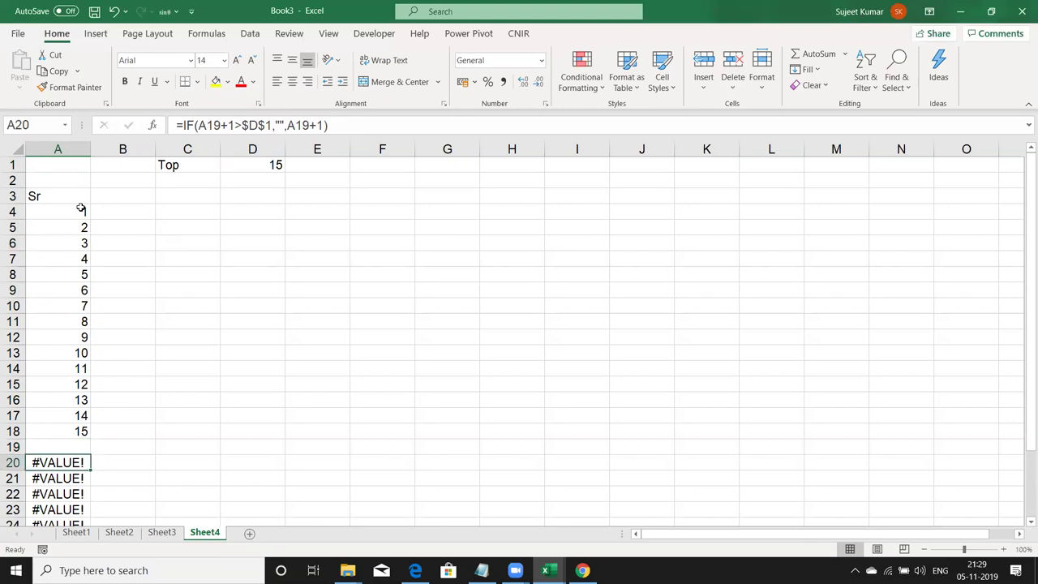
key("F2")
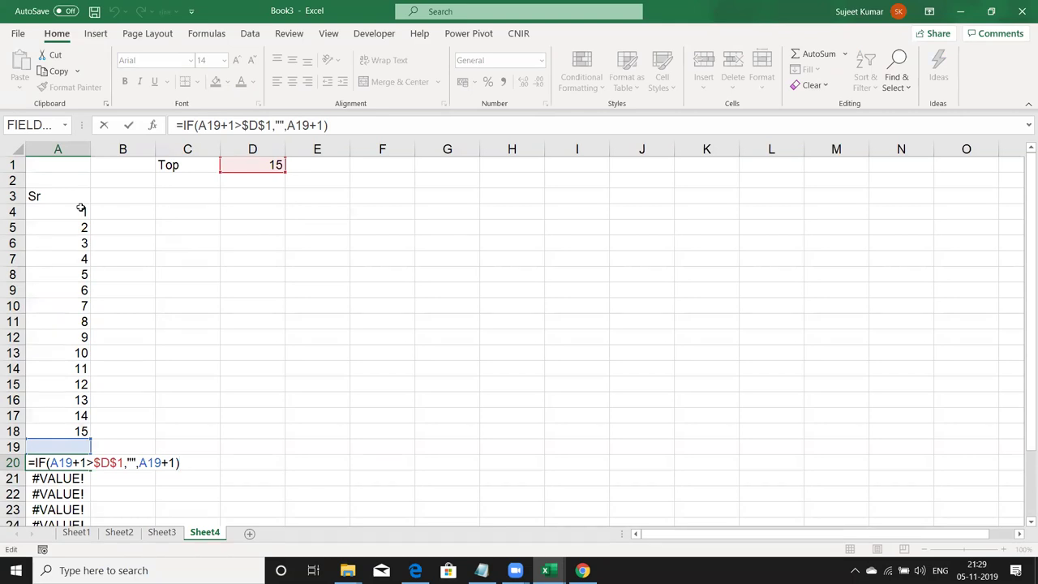
key("shift+Return")
key("Up")
key("Up")
key("Up")
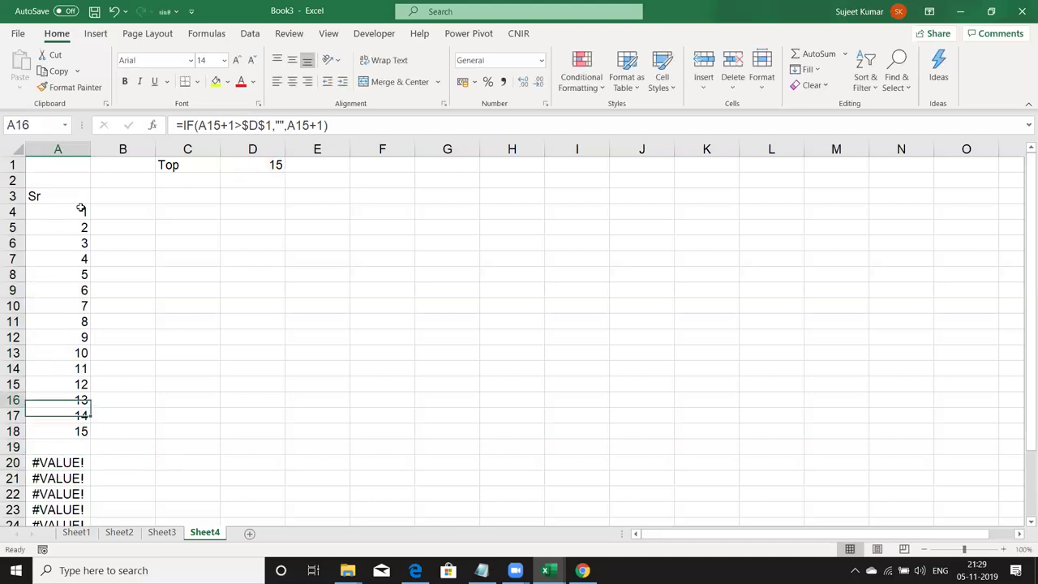
key("Up")
key("Up")
key("Up")
key("Down")
key("Down")
key("Down")
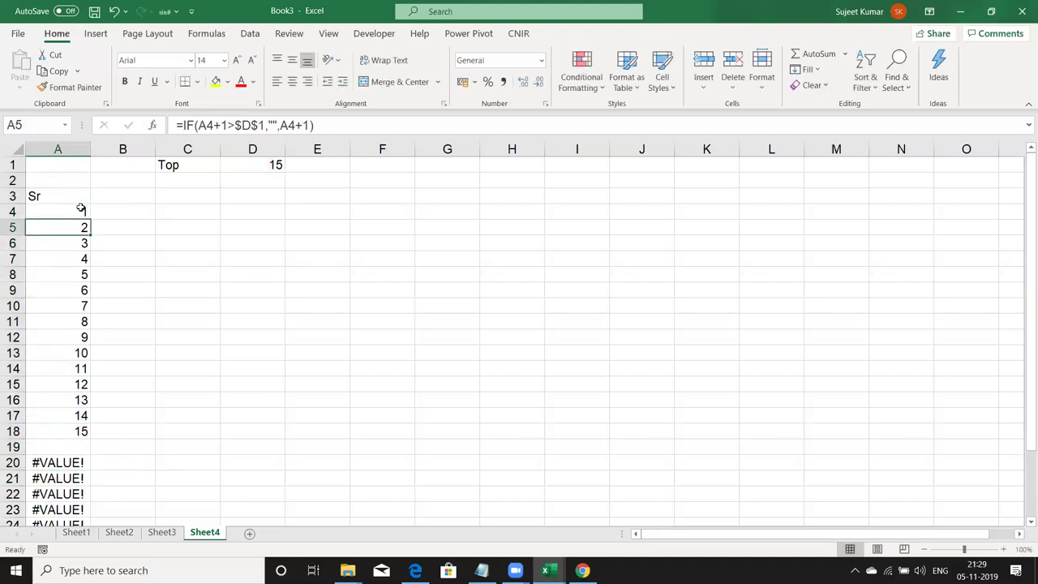
key("F2")
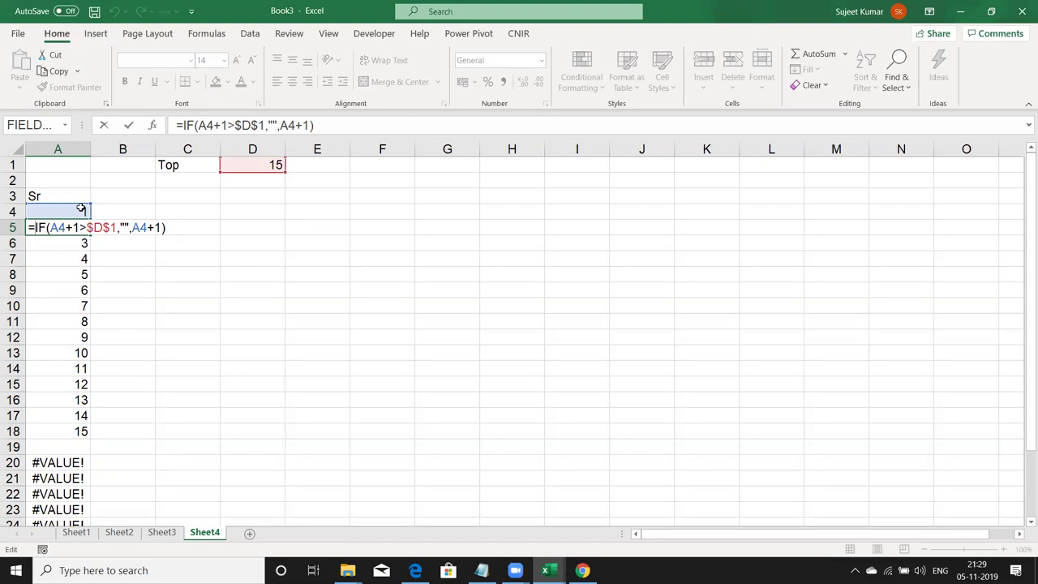
- Change A5 to =IFERROR(IF(A4+1>$D$1,"",A4+1),"") so errors return an empty result
type("if")
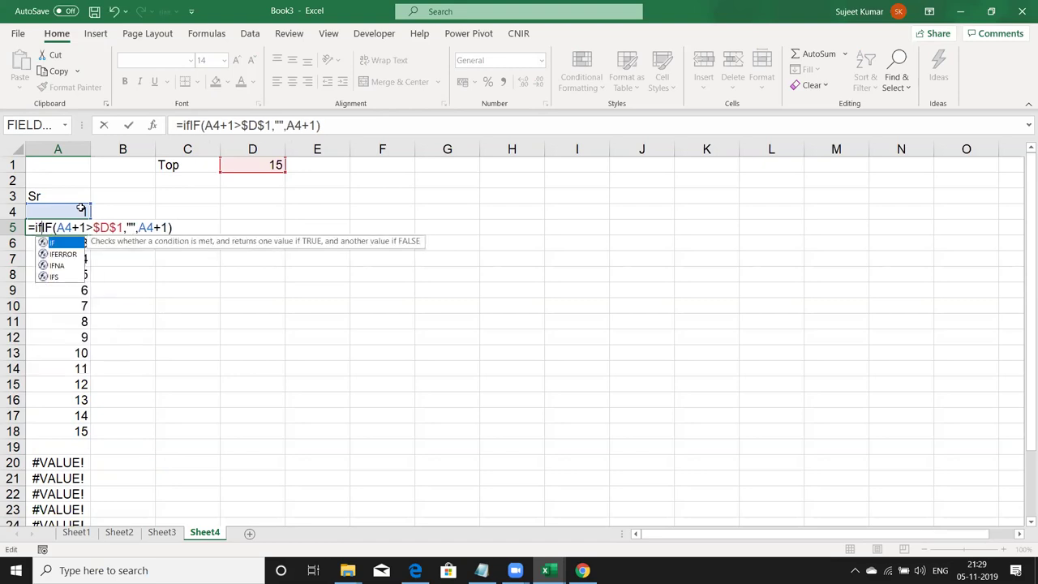
key("Down")
key("Tab")
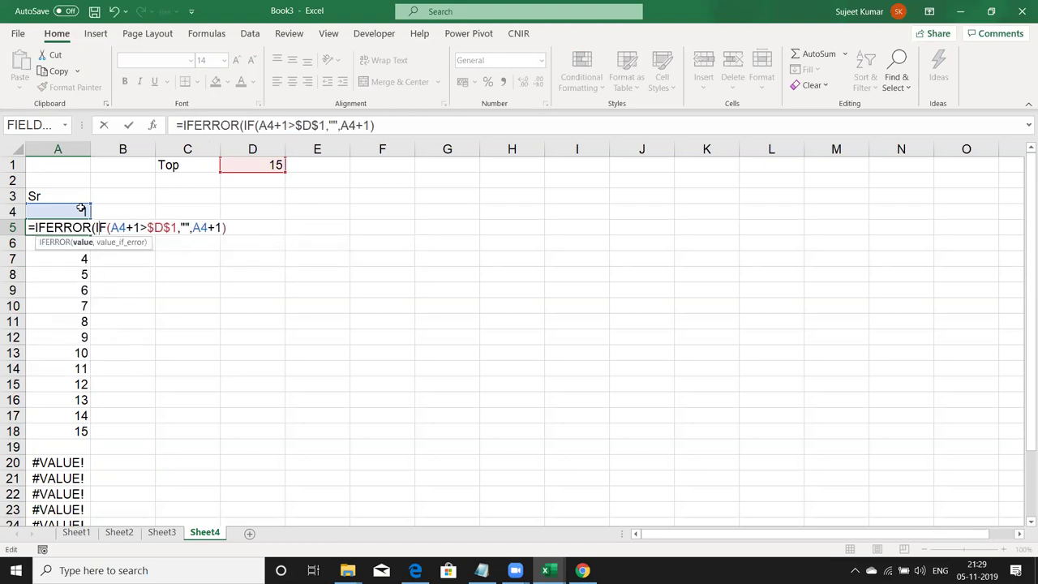
key("End")
type(",\"\")")
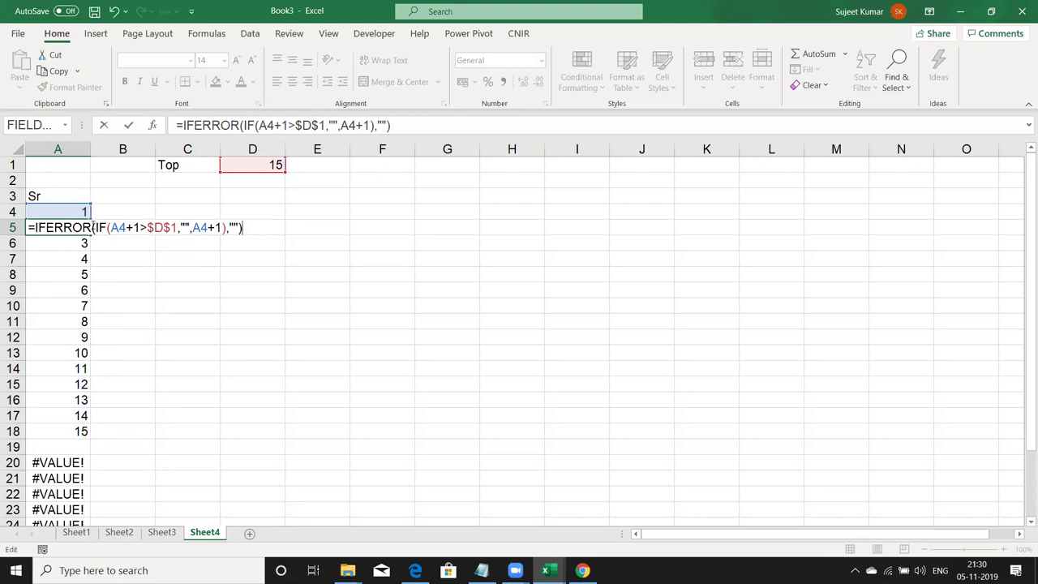
left_click_drag(93, 227, 227, 228)
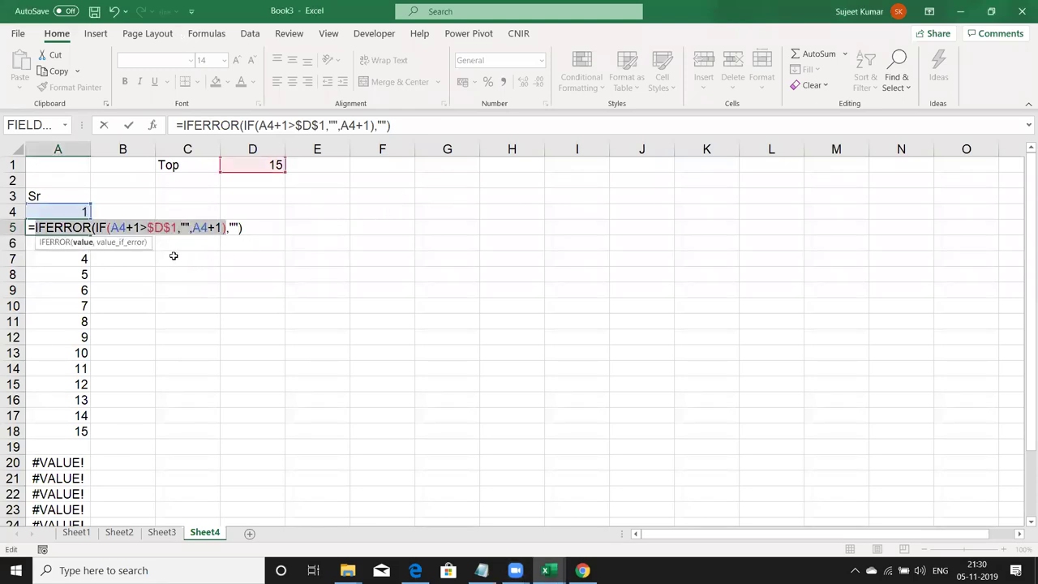
left_click_drag(95, 228, 223, 228)
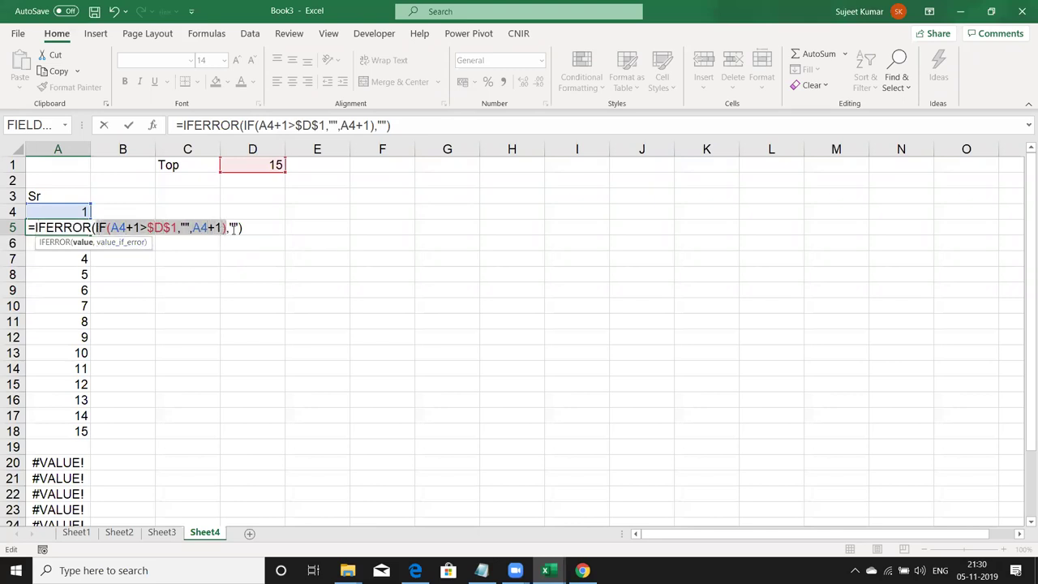
double_click(233, 228)
key("Return")
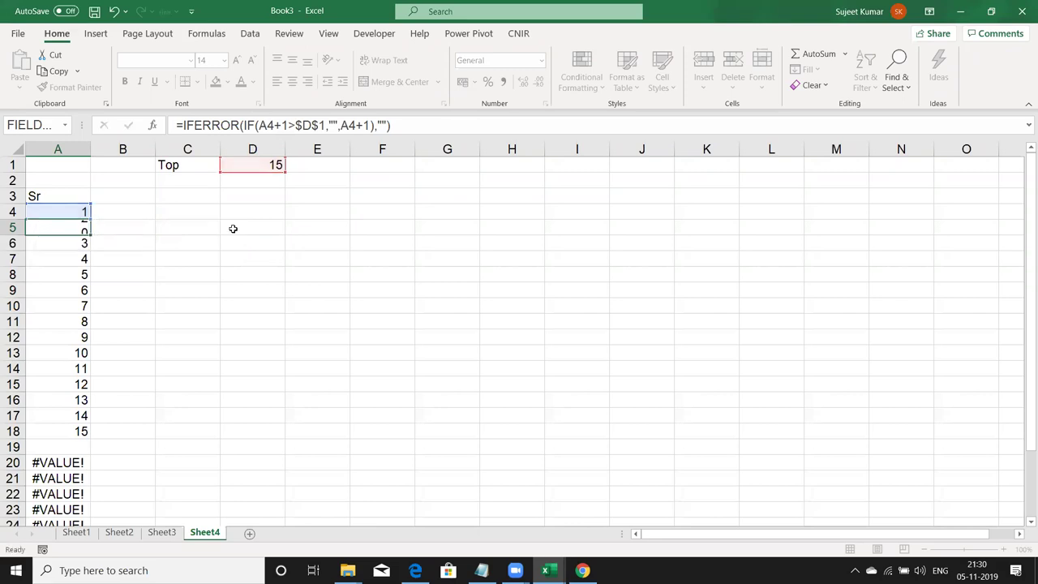
- Fill A5's IFERROR formula down column A
left_click(86, 227)
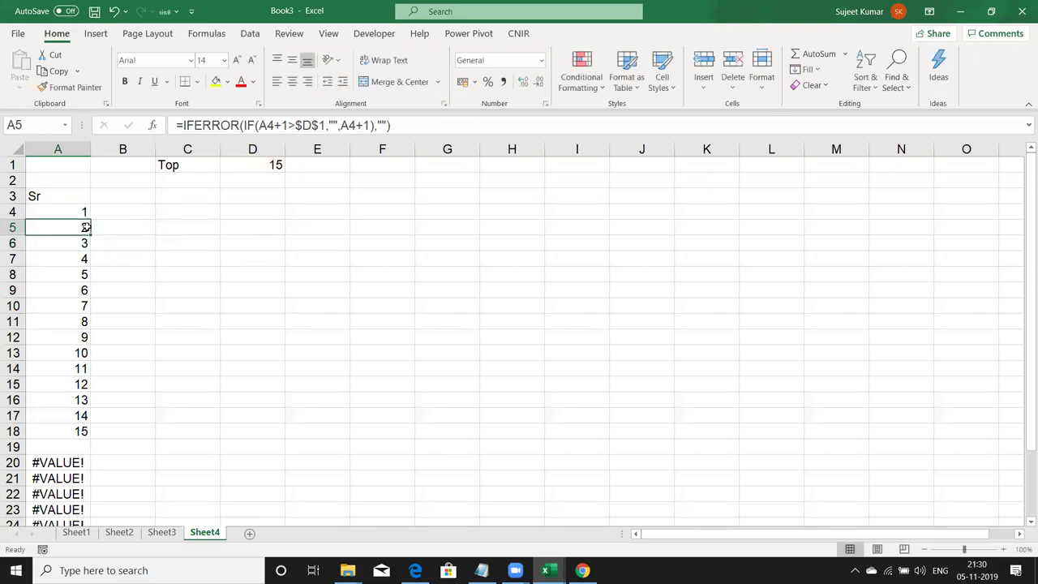
double_click(91, 235)
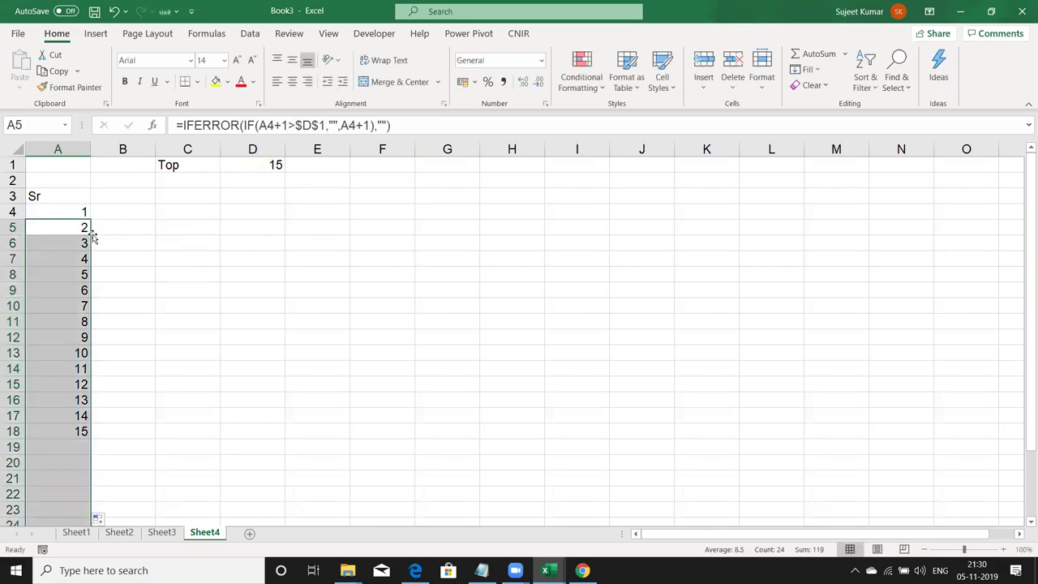
left_click(173, 232)
- Change the Top value in D1 to 10, then 15, and finally 20
left_click(259, 166)
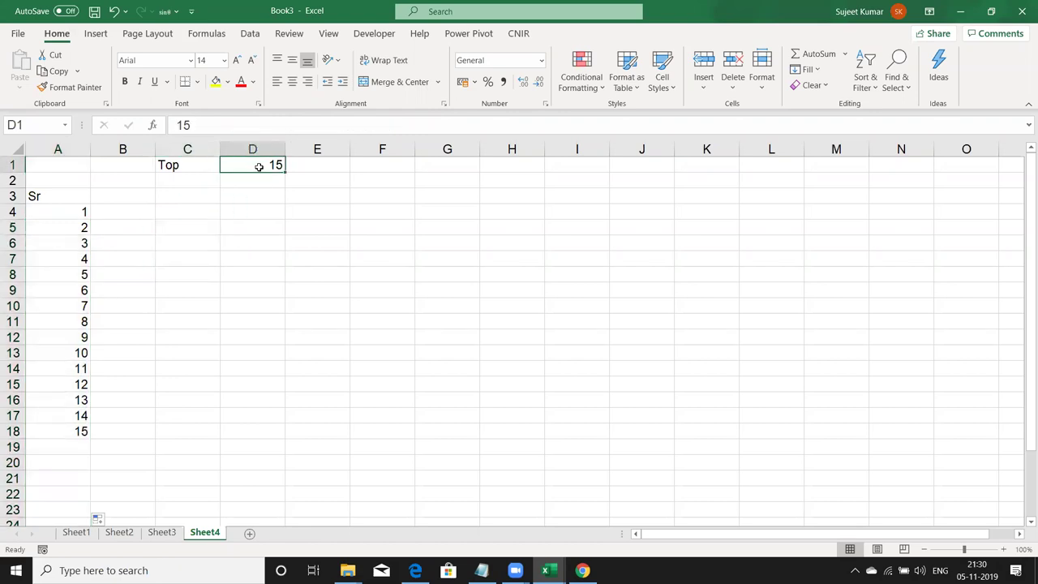
type("10")
key("Return")
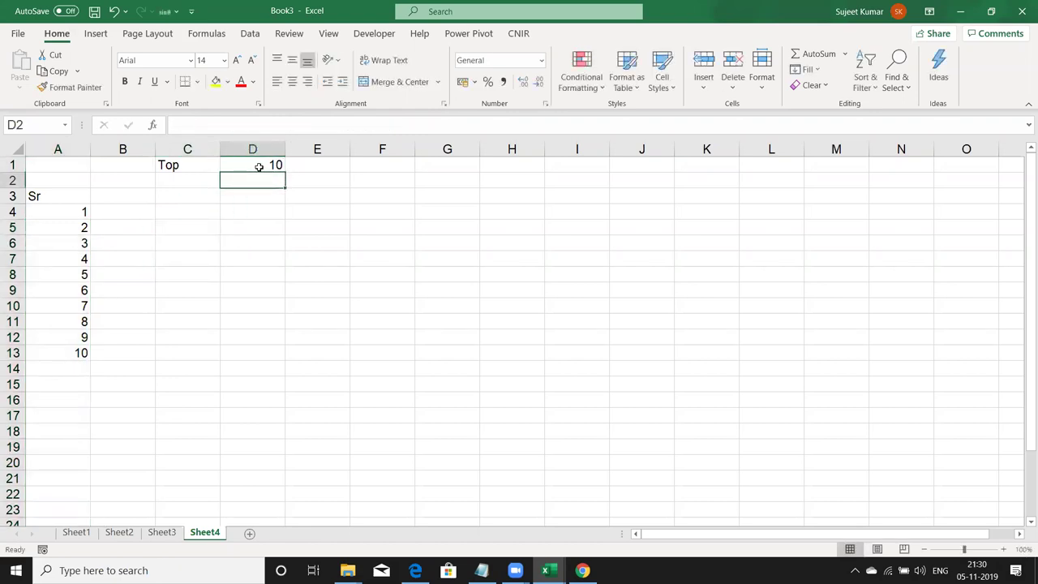
left_click(259, 166)
type("15")
key("Return")
left_click(258, 166)
type("20")
key("Return")
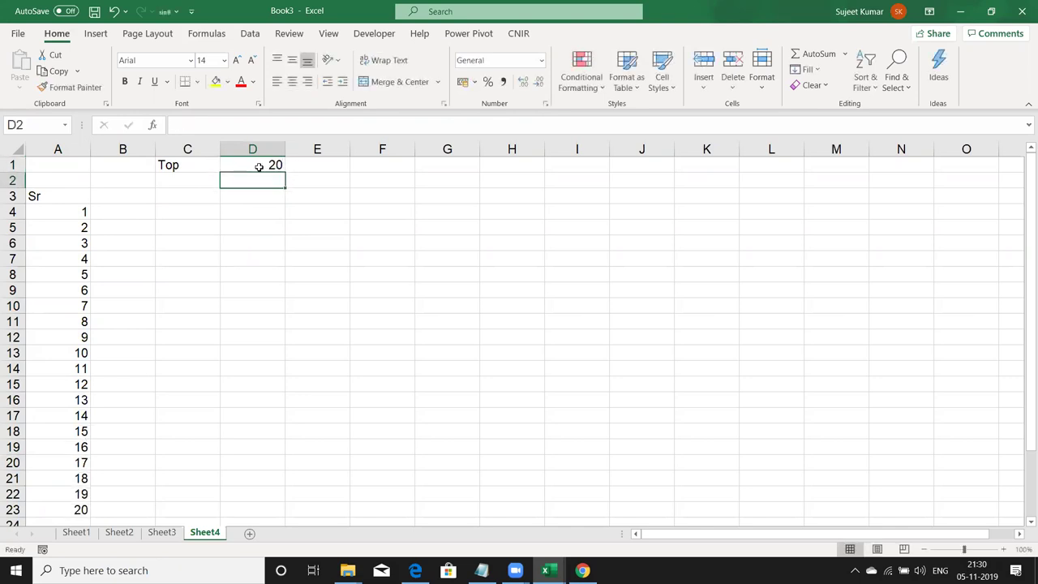
left_click(258, 167)
key("Left")
key("Left")
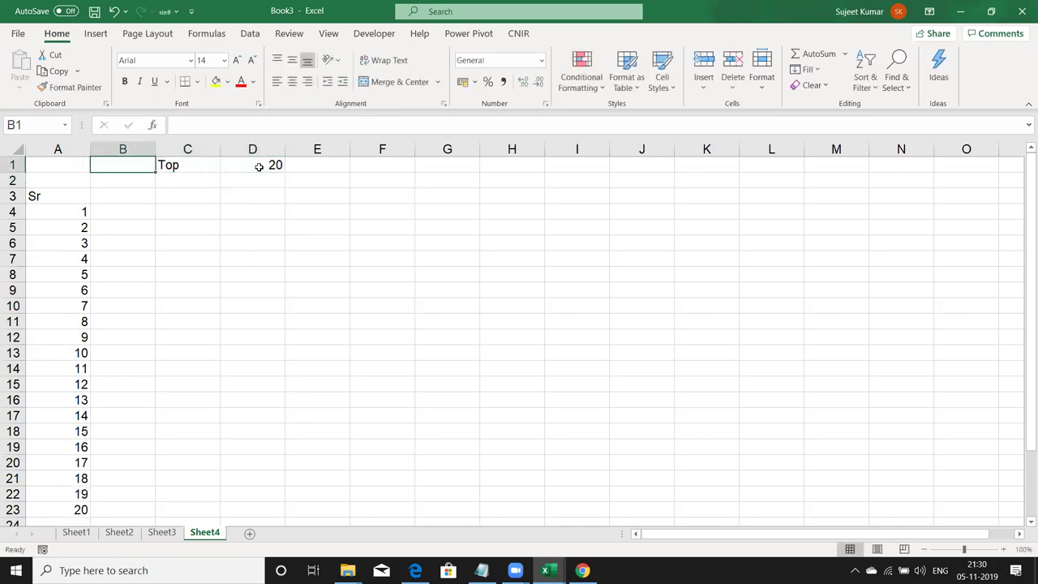
key("Left")
- Label A1 'From' and C1 'To', and enter 5 in B1
type("Bo")
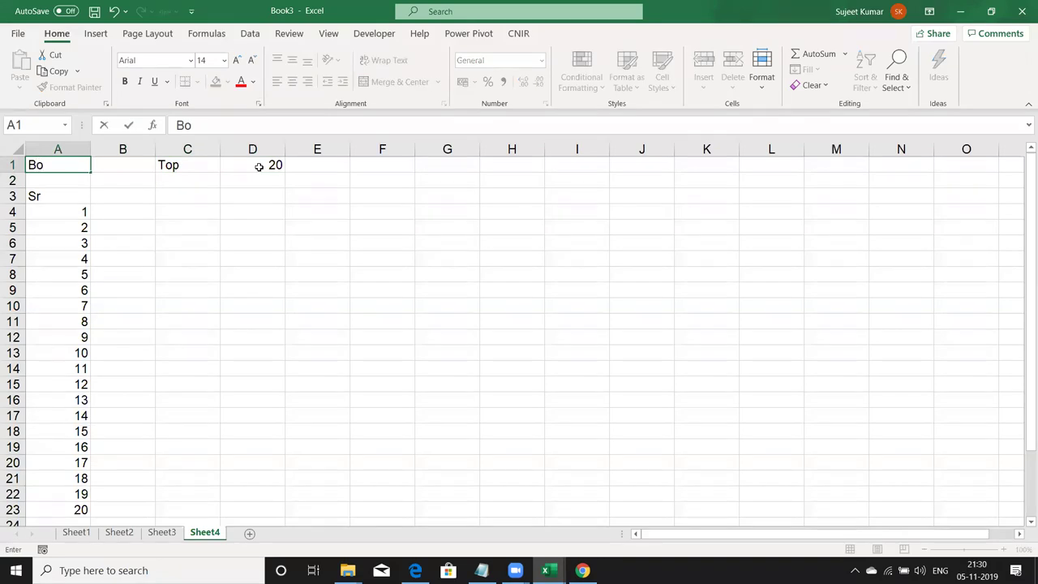
key("BackSpace")
key("BackSpace")
type("From")
key("Tab")
key("Tab")
type("To")
key("Return")
key("Up")
key("Right")
type("5")
key("Return")
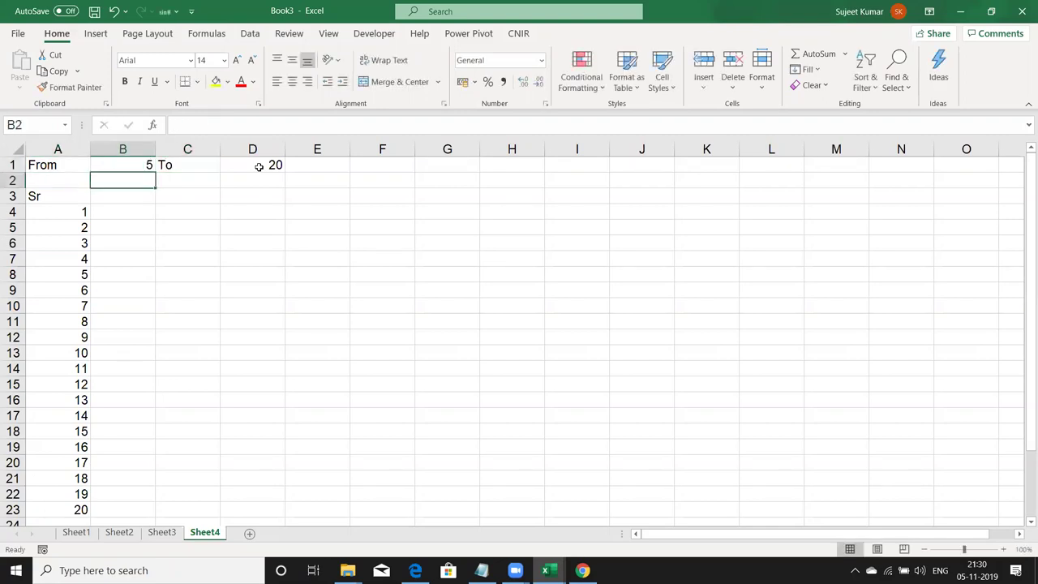
- Begin a formula in A4 that references the From value in B1
key("Down")
key("Down")
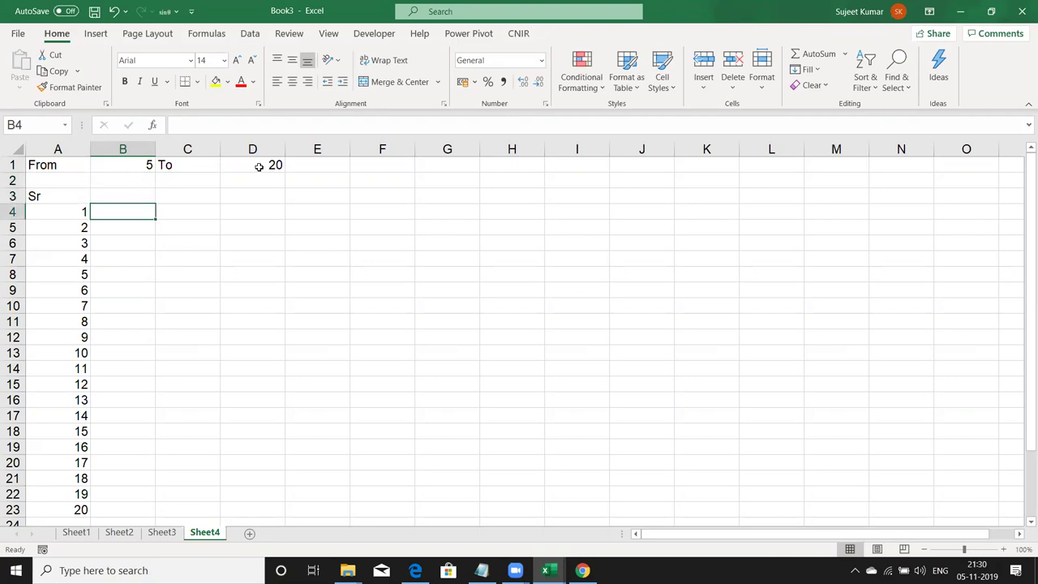
key("Left")
key("F2")
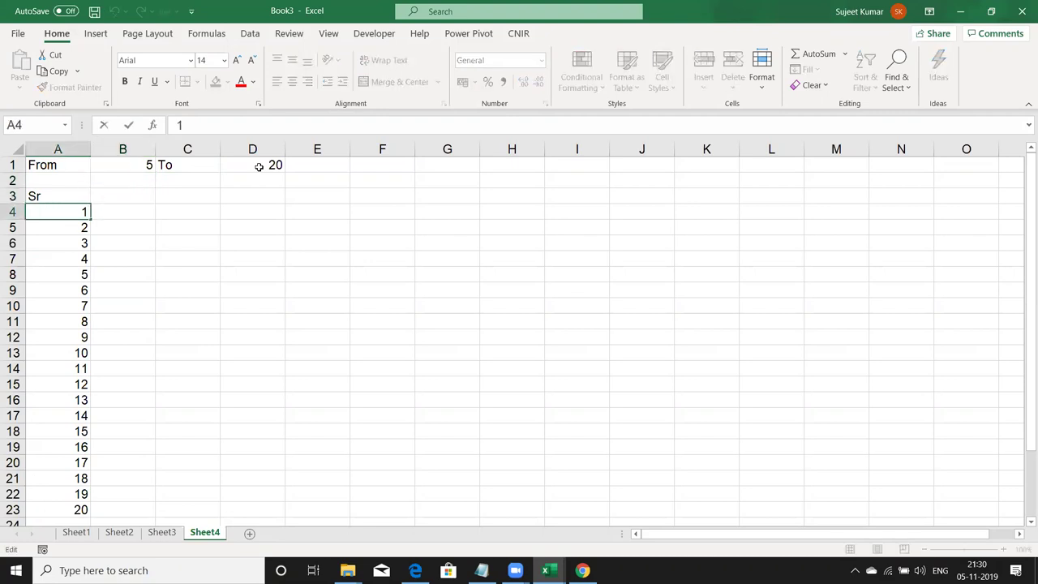
key("Escape")
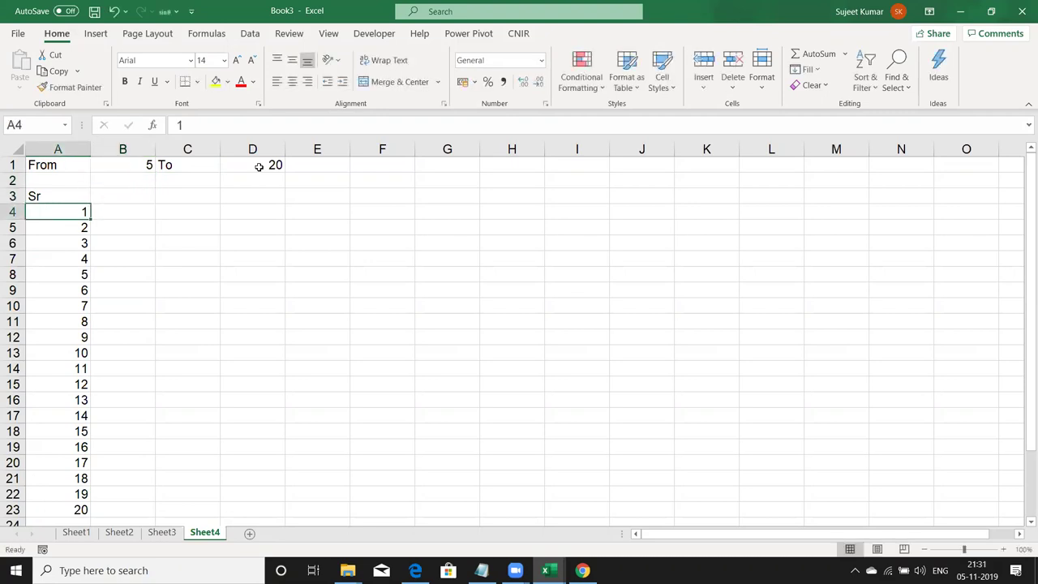
type("=")
key("Right")
key("Up")
key("Up")
key("Up")
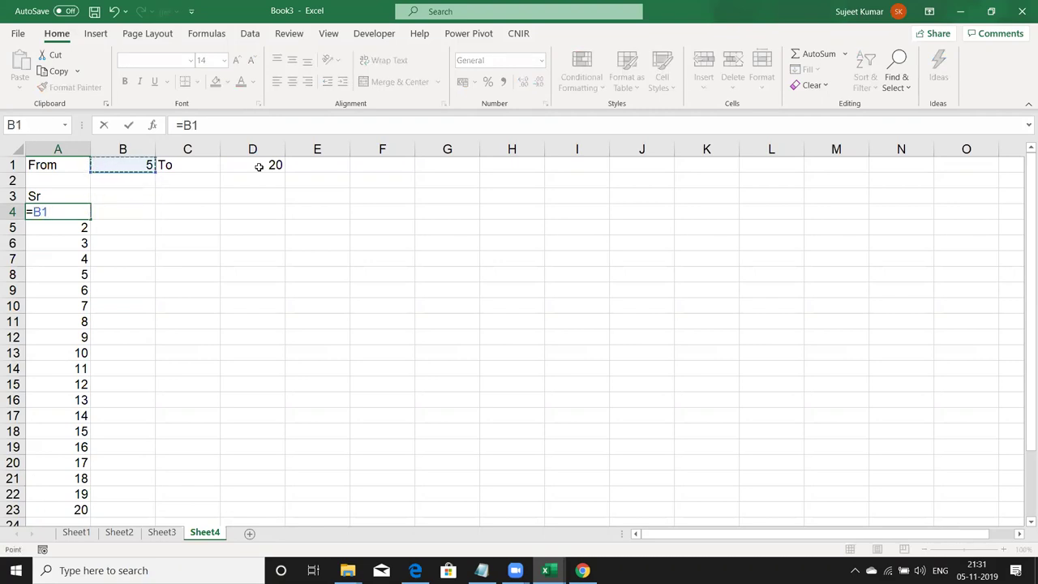
- Confirm A4 as =B1, check the B1 and D1 values, and view A6's formula
key("Return")
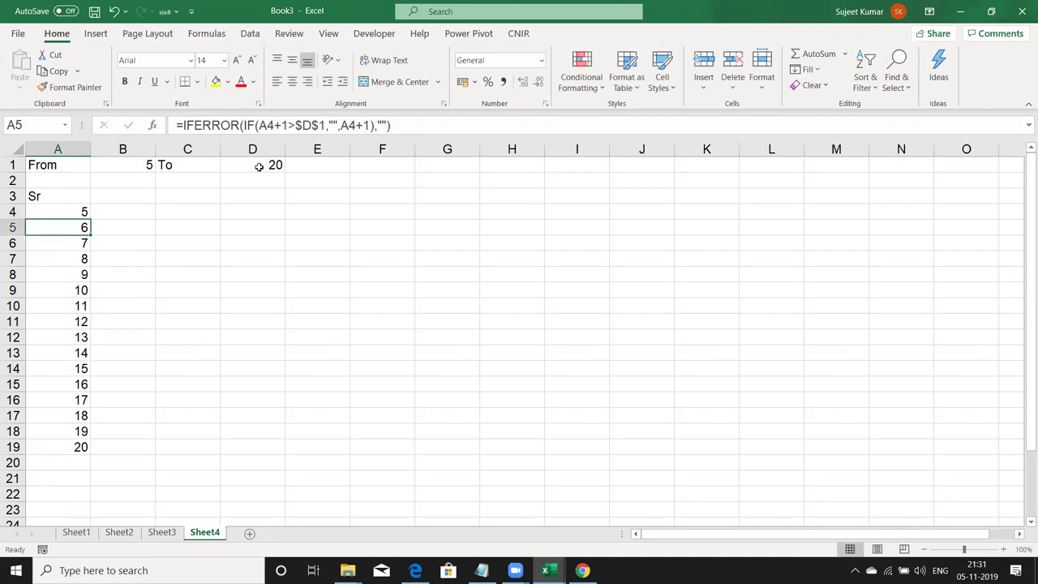
key("Up")
key("Up")
key("Up")
key("Up")
key("Right")
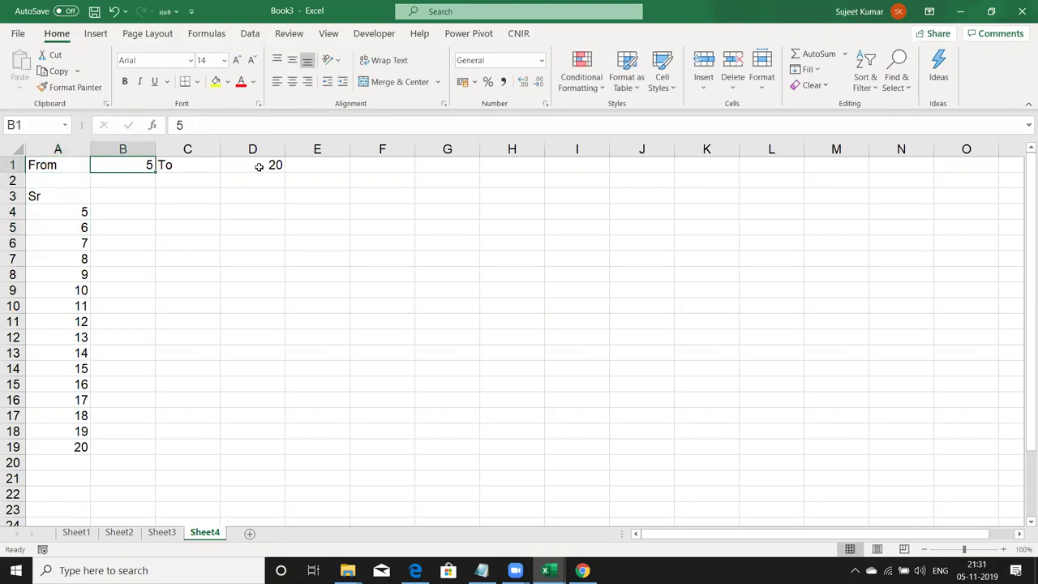
key("Right")
key("Right")
key("Right")
key("Left")
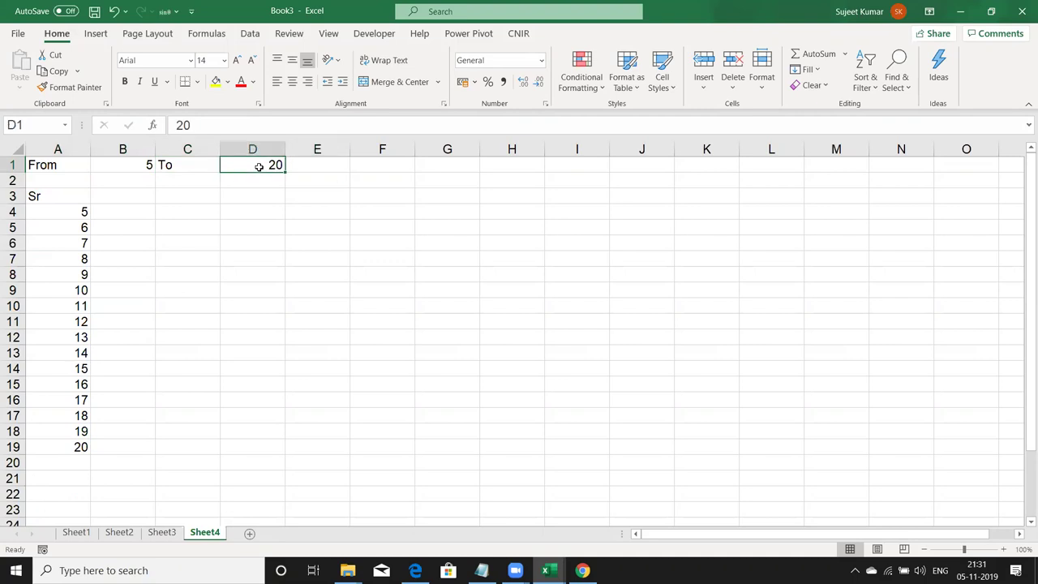
key("Down")
key("Down")
key("Down")
key("Down")
key("Down")
key("Left")
key("Left")
key("Left")
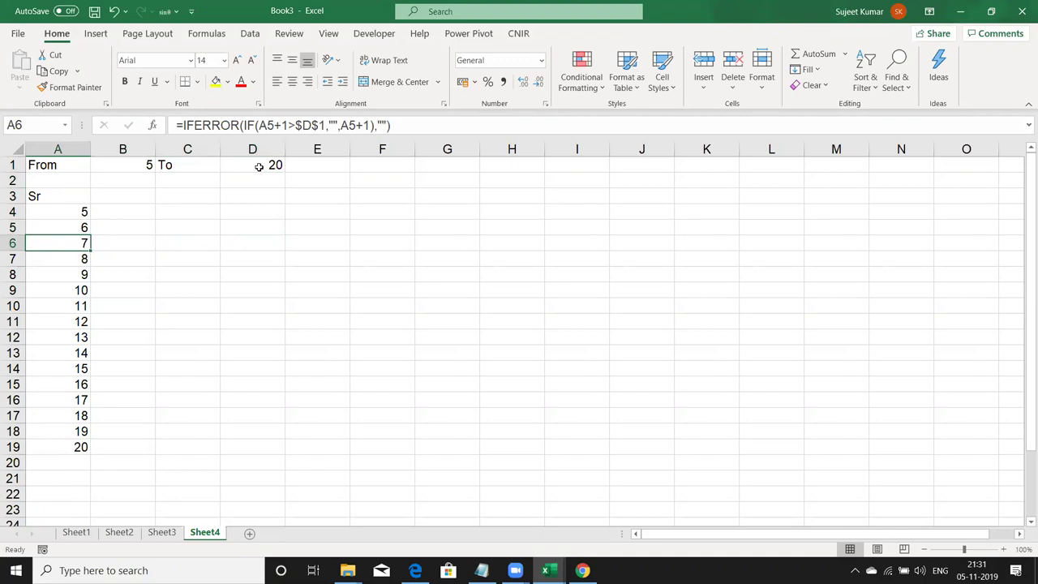
key("F2")
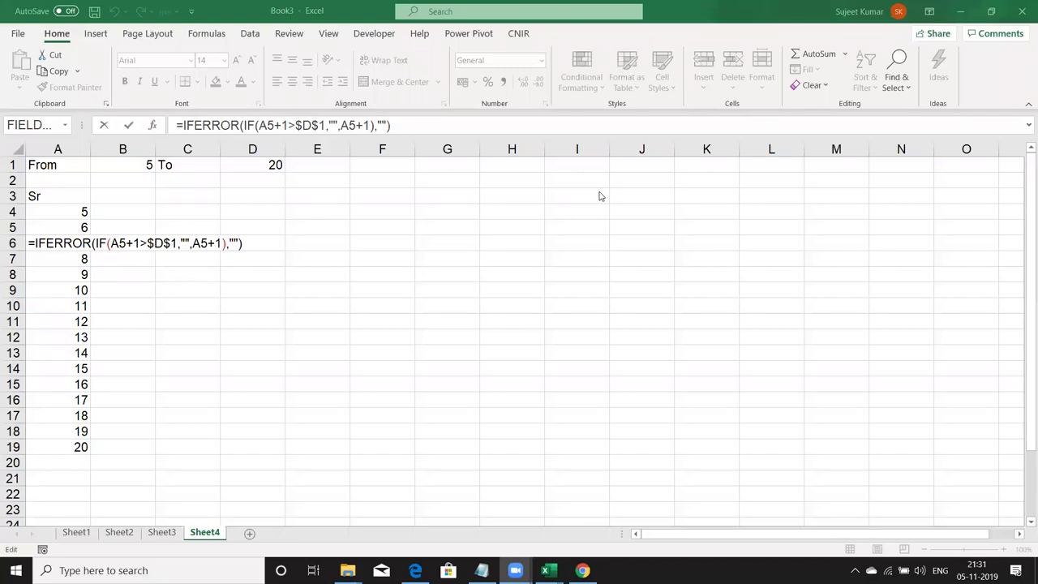
- Leave A6 unchanged and relink A4 to the From value with =B1
key("ctrl+Return")
key("Up")
key("Up")
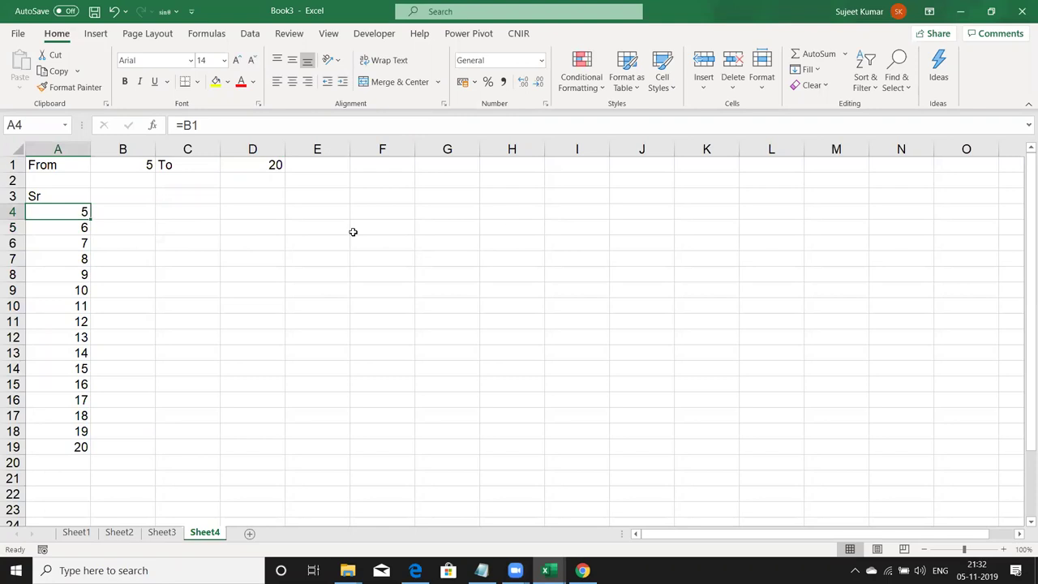
type("=")
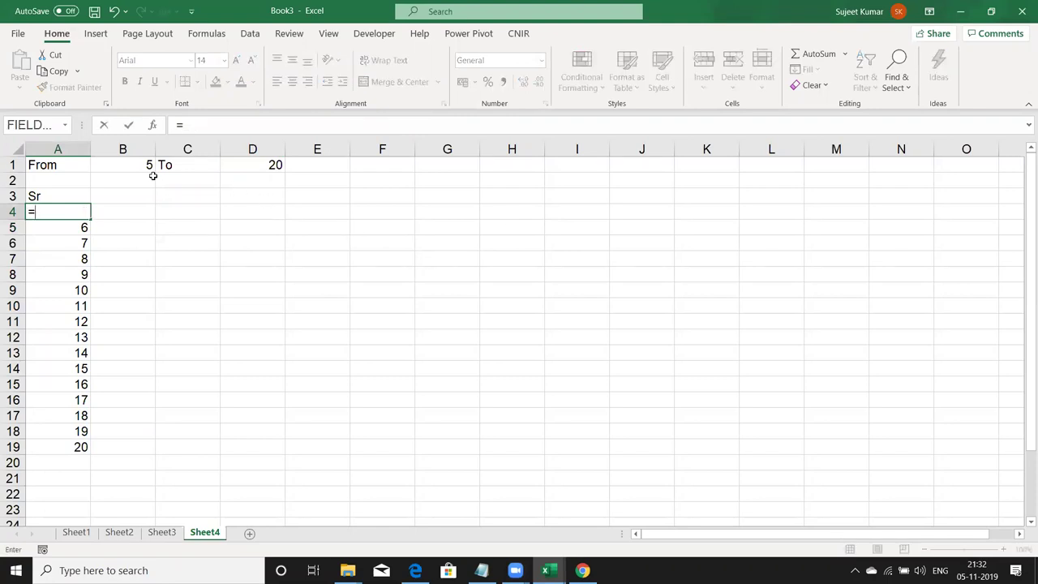
left_click(121, 165)
key("Return")
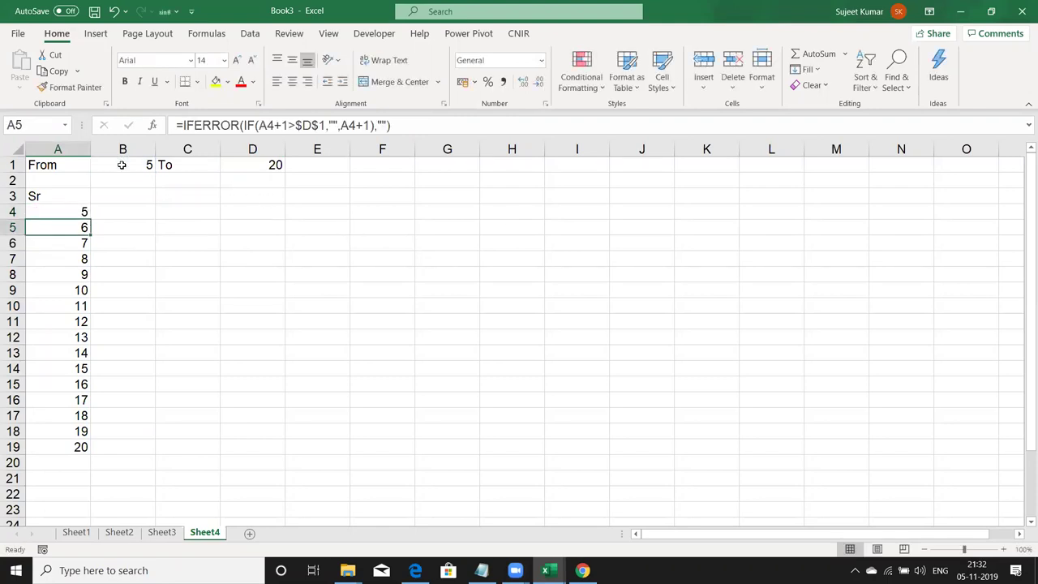
left_click(275, 168)
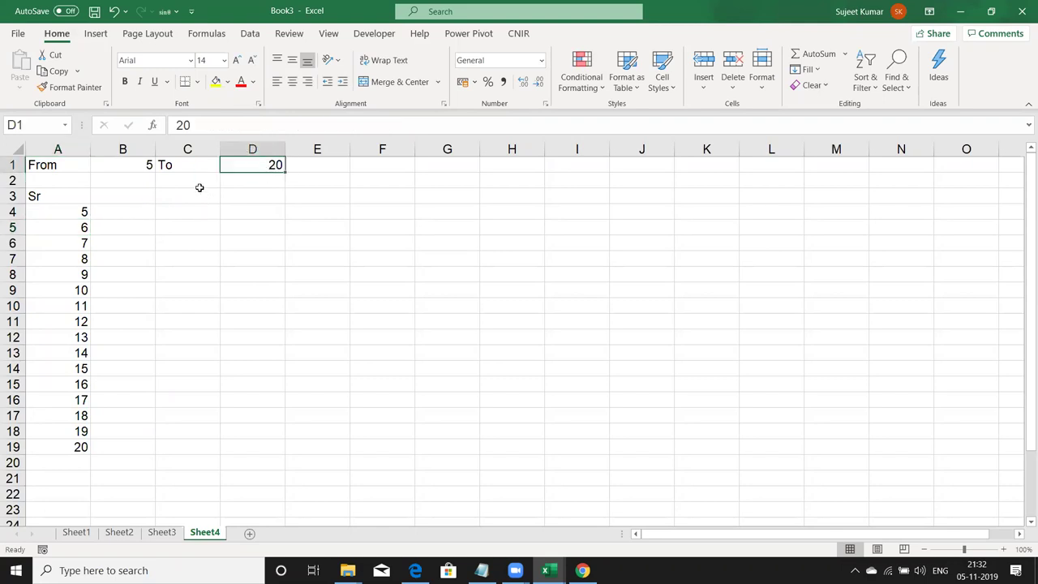
- Enter =IF(A4+1>D1,"",A4+1) in A5 so the list blanks past the To value
left_click(74, 228)
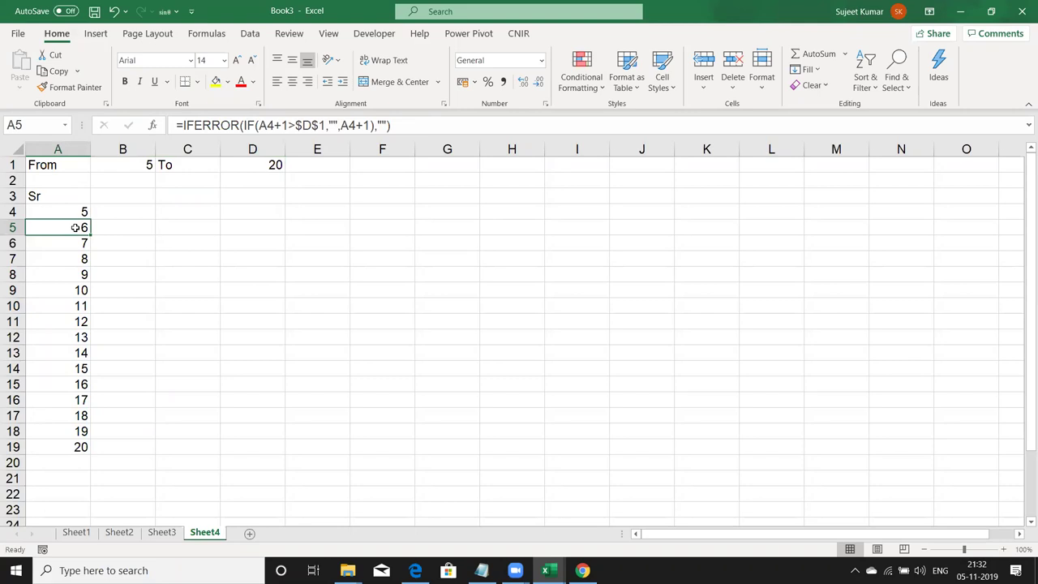
type("=IF(")
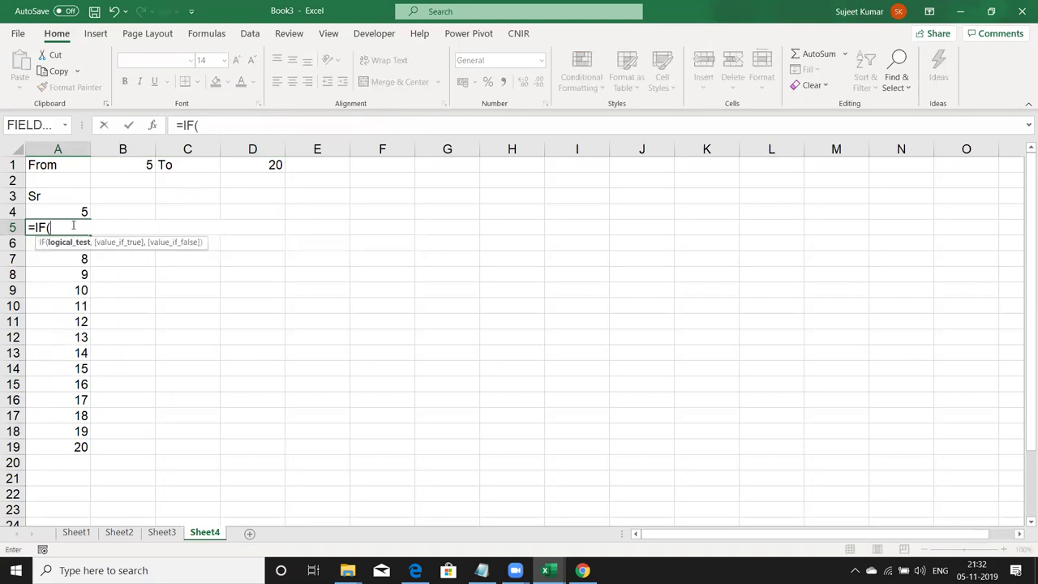
key("Up")
type("+1")
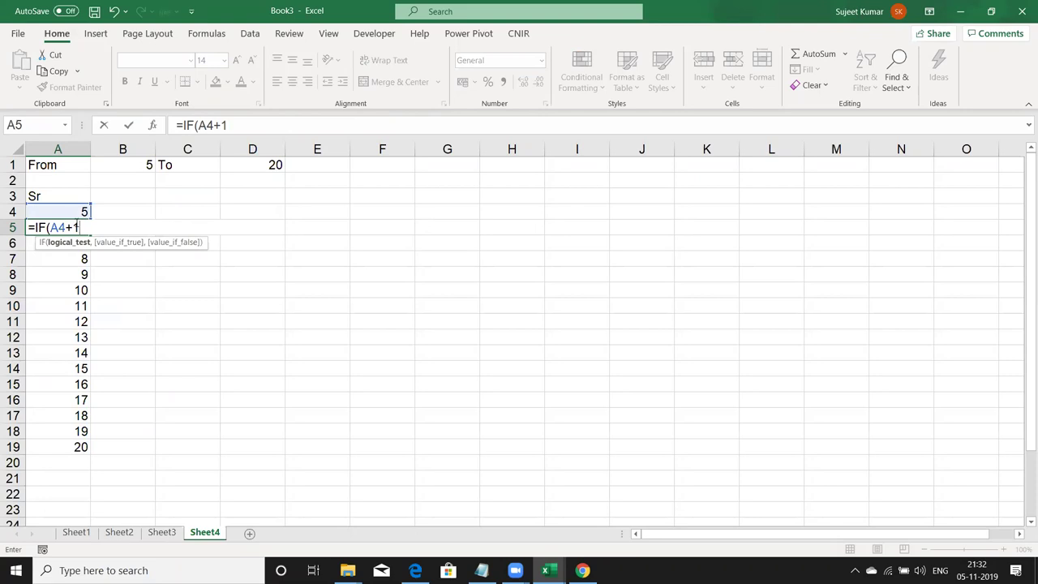
type(">")
left_click(243, 165)
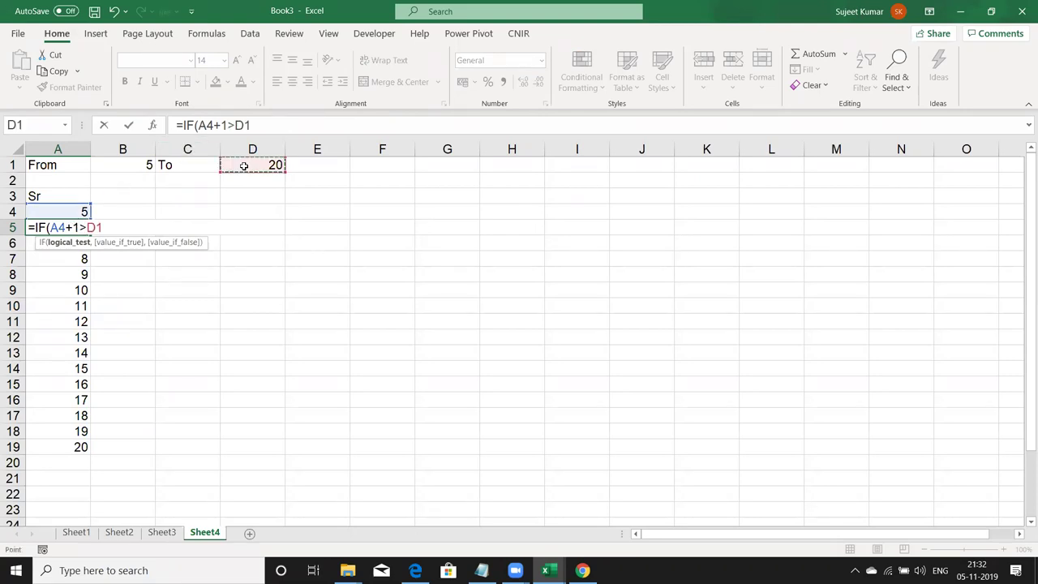
type(",\"\"")
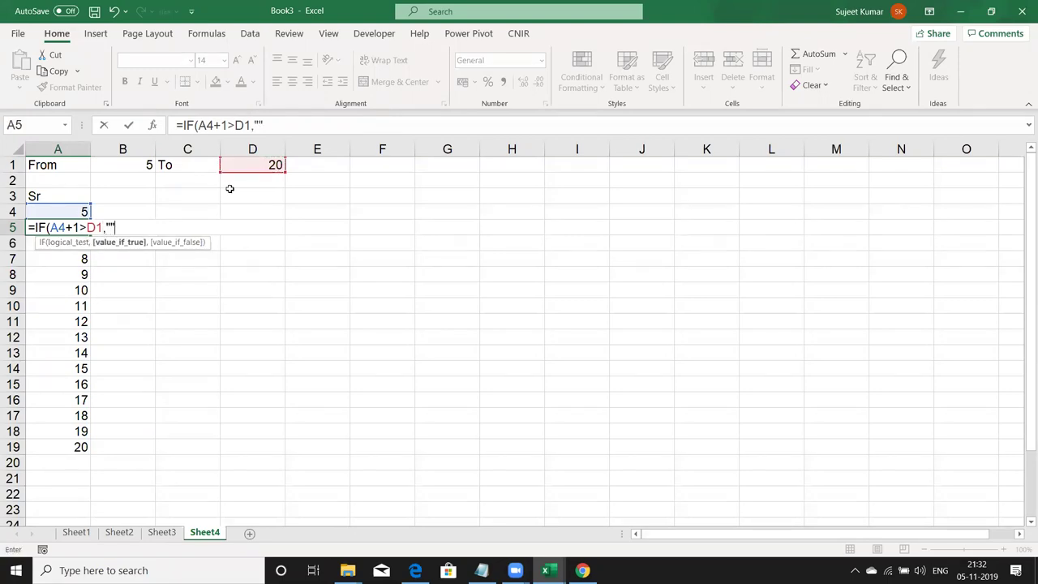
type(",")
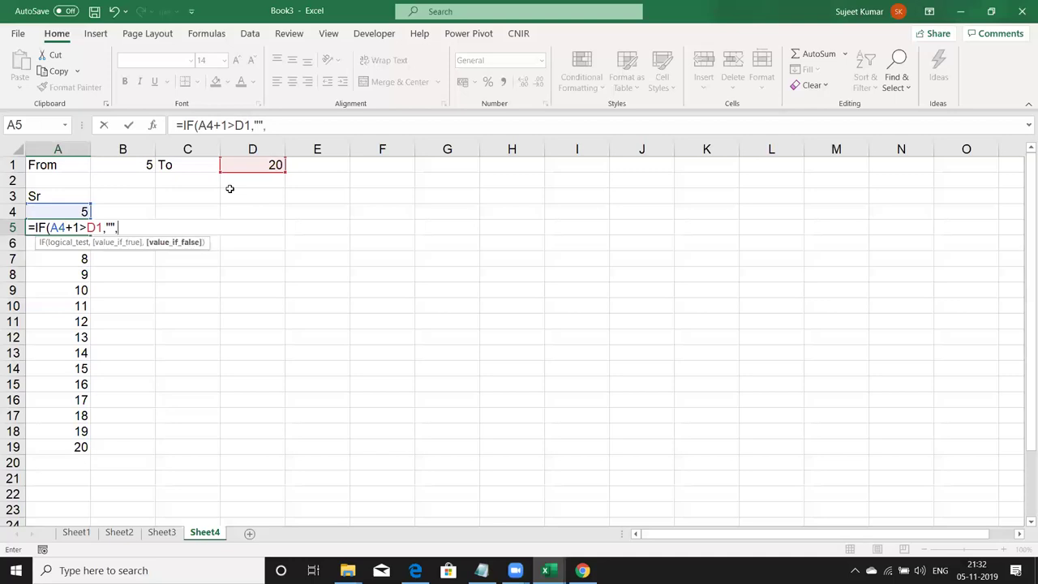
key("Up")
type("+1")
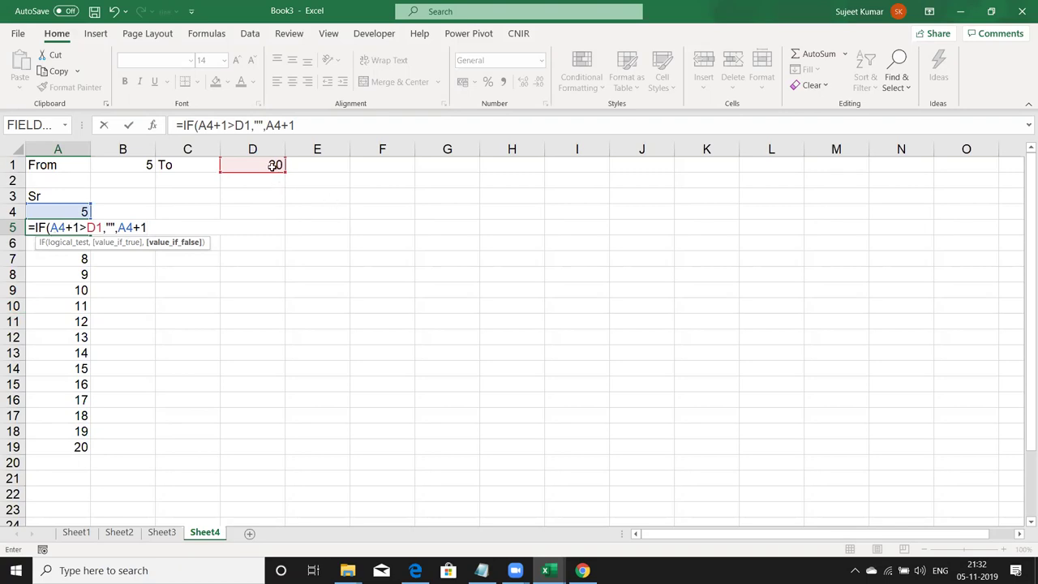
key("Return")
key("Up")
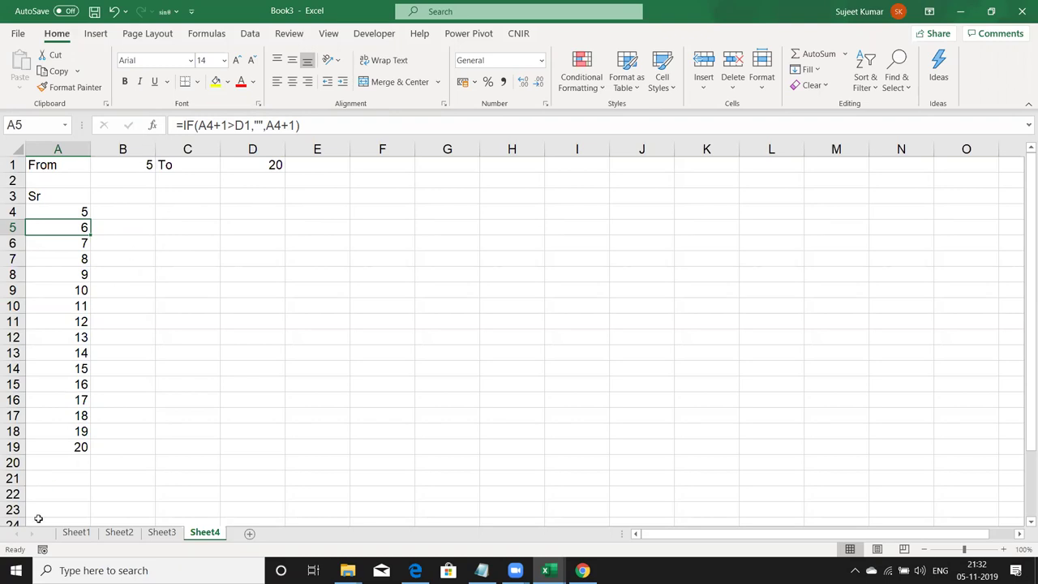
- Change A5 to =IFERROR(IF(A4+1>D1,"",A4+1),"") so errors display blank
double_click(75, 224)
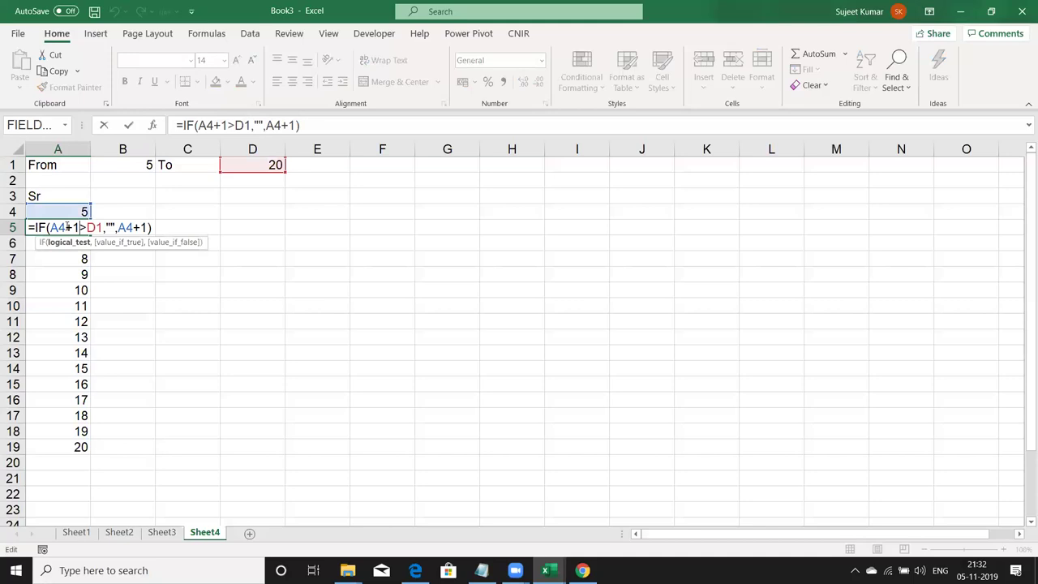
left_click(33, 227)
type("iu")
key("BackSpace")
key("BackSpace")
type("IF")
key("Down")
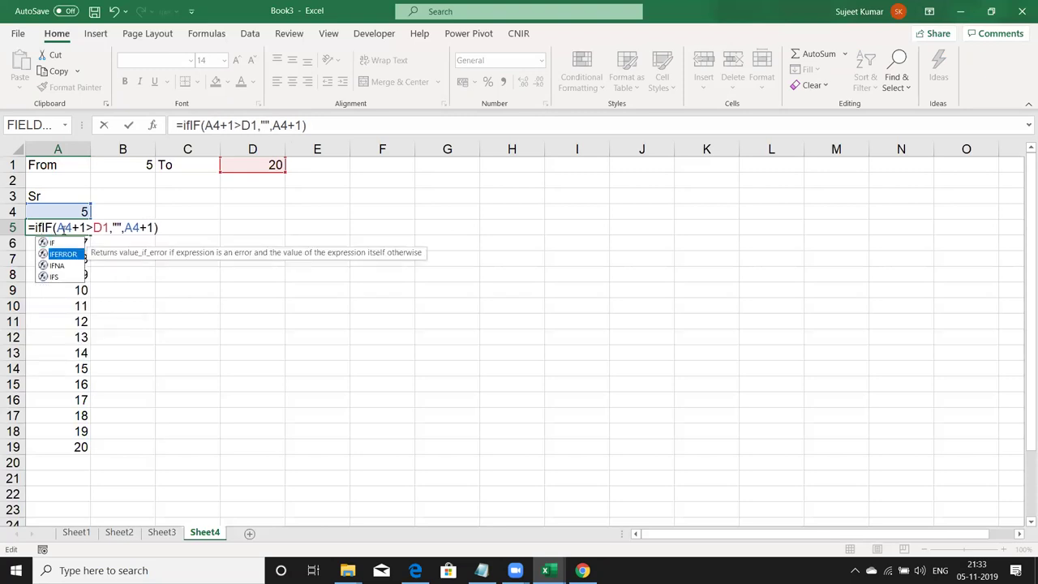
key("Tab")
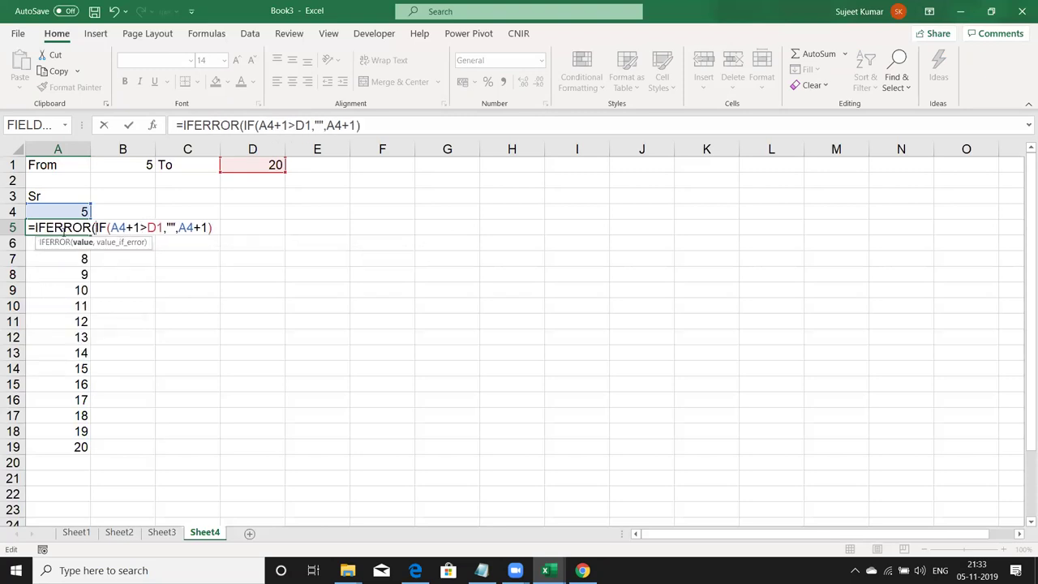
left_click(215, 227)
type(",\"\")")
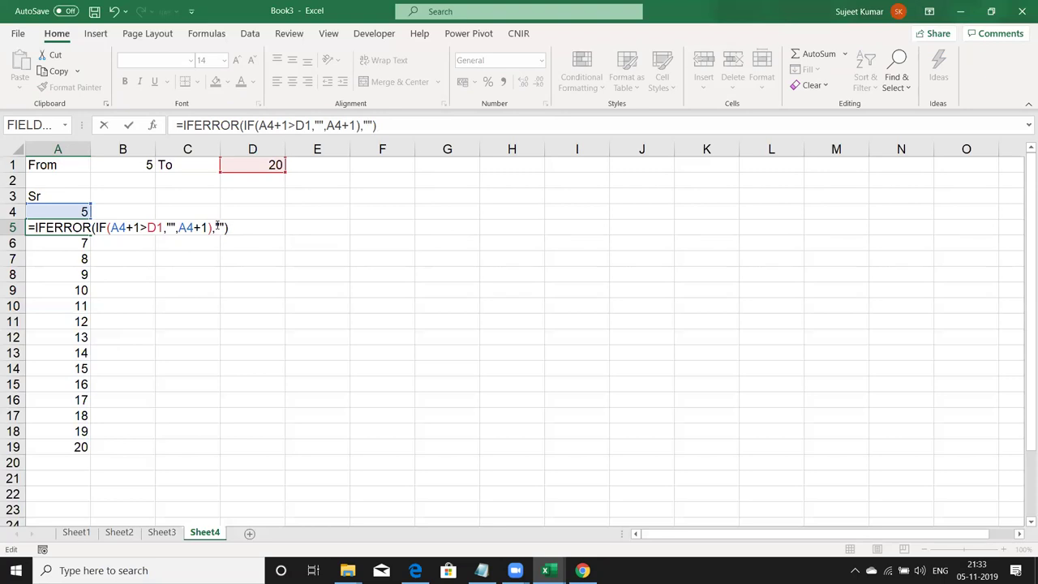
key("Return")
key("Up")
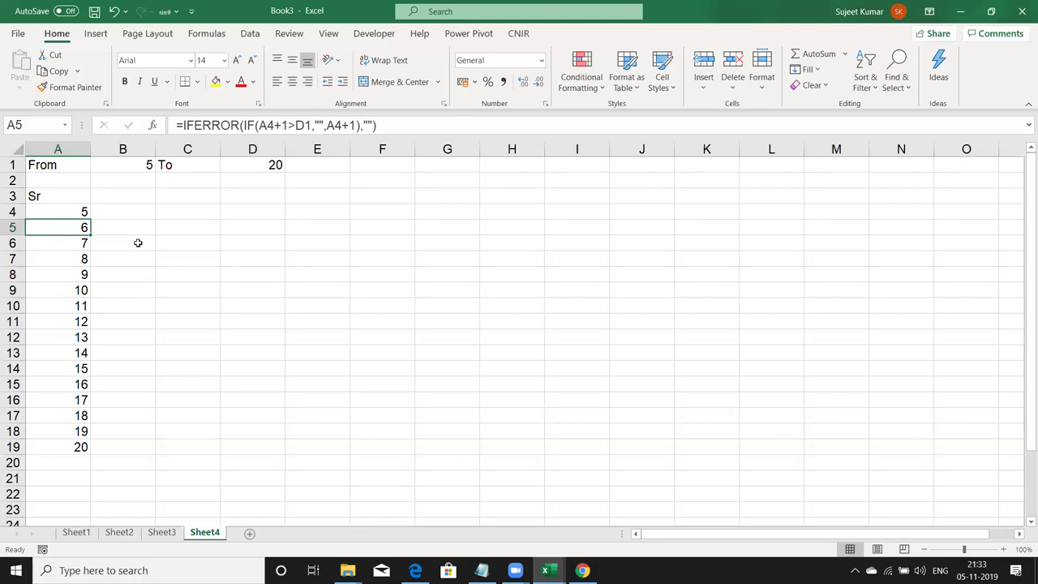
- View Sheet1, Sheet2 and Sheet3, return to Sheet4, then minimize Excel to the desktop
left_click(71, 532)
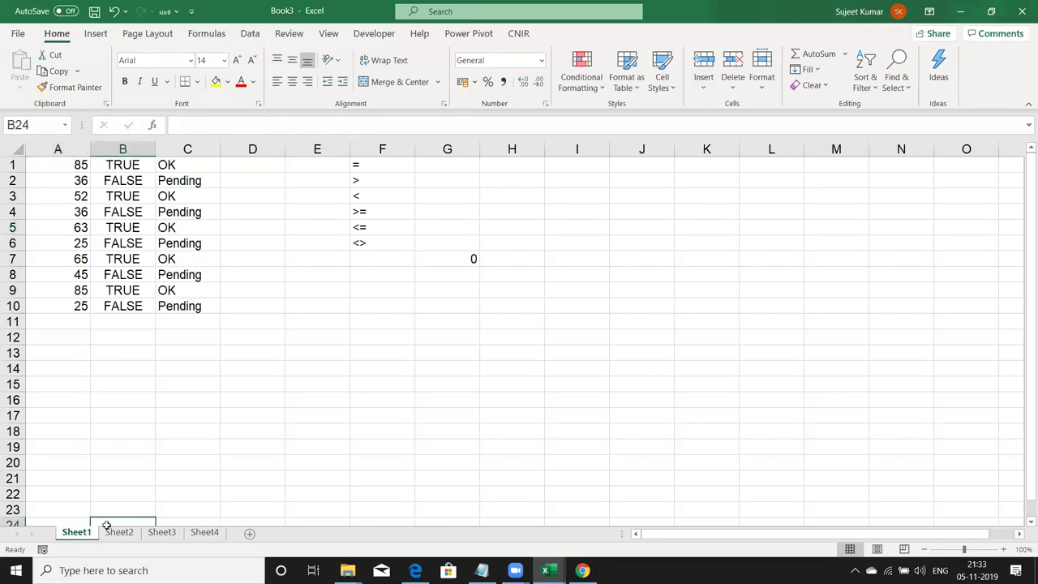
left_click(121, 534)
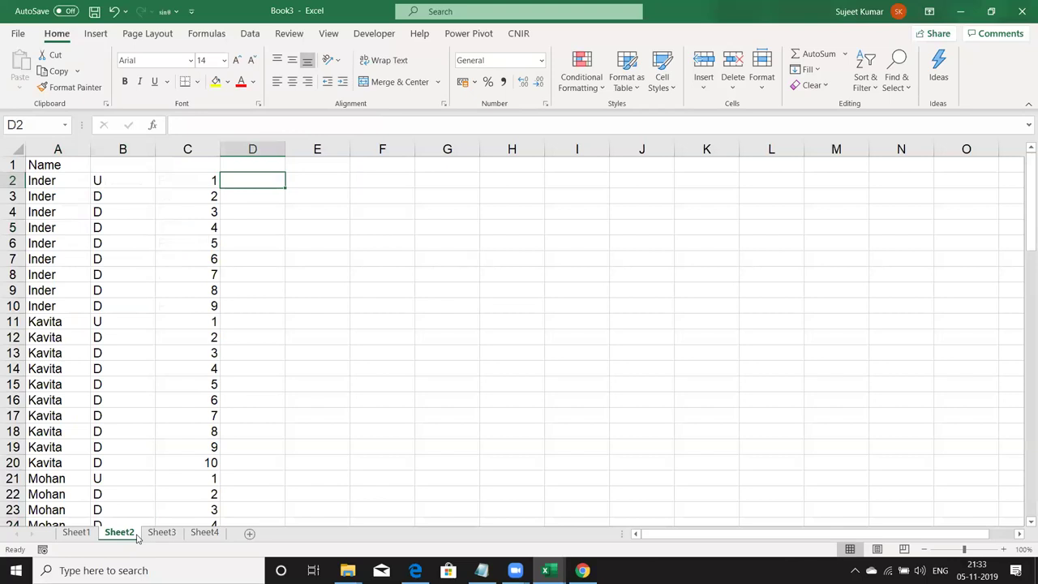
left_click(162, 534)
left_click(194, 535)
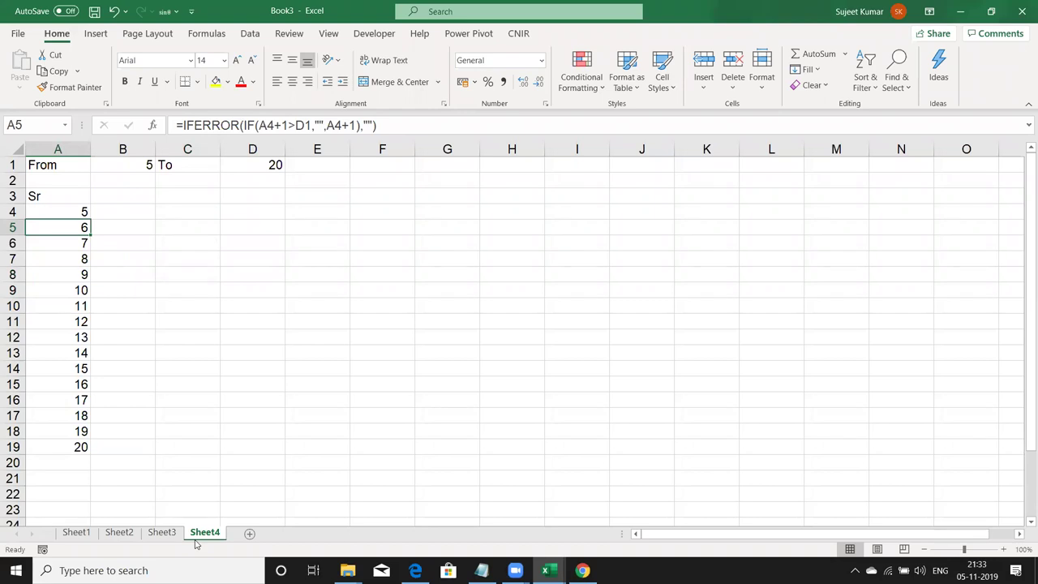
key("super+d")
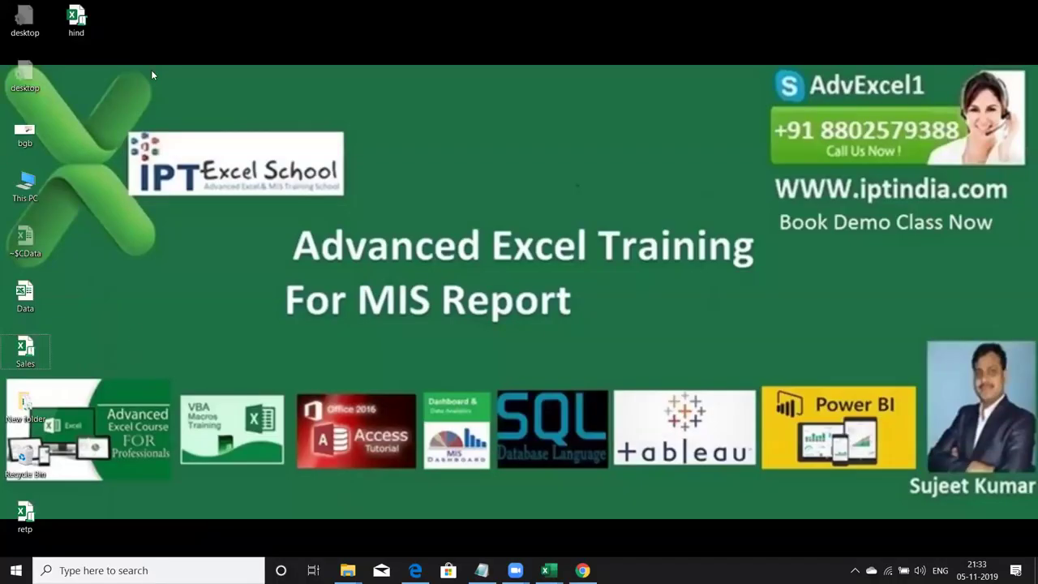